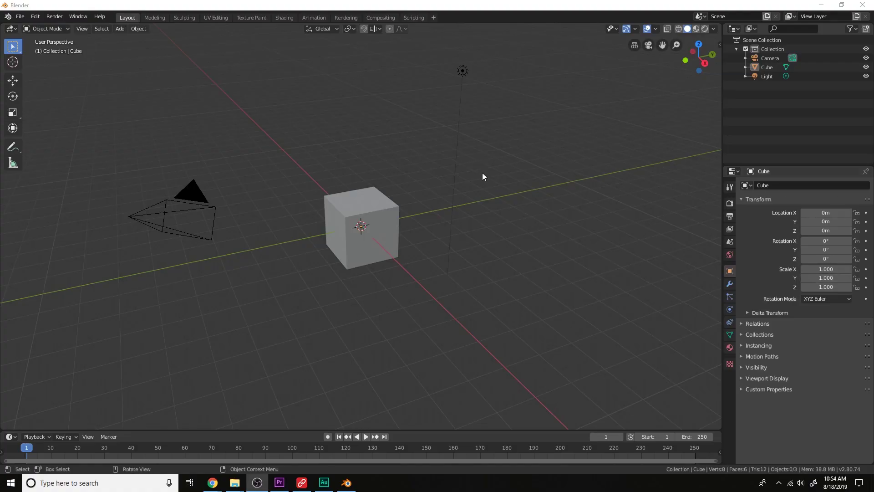
Delete all the default objects from the scene
{"action": "key", "text": "a"}
{"action": "key", "text": "x"}
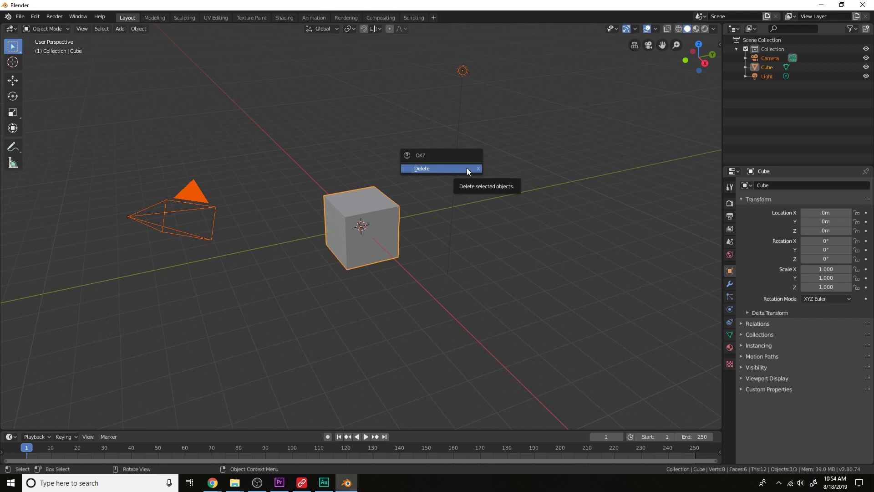
{"action": "left_click", "coordinate": [466, 167]}
Add a Bezier curve at the world origin
{"action": "key", "text": "shift+a"}
{"action": "mouse_move", "coordinate": [435, 189]}
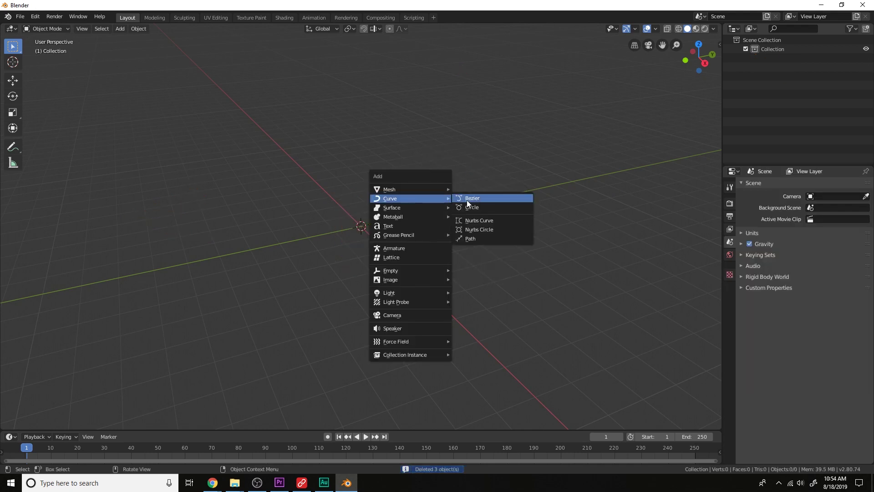
{"action": "left_click", "coordinate": [467, 201]}
Add a Bezier circle and move it clear of the curve, to about X 1.24 m, Y 3.33 m, Z 0.42 m
{"action": "key", "text": "shift+a"}
{"action": "mouse_move", "coordinate": [443, 209]}
{"action": "left_click", "coordinate": [473, 216]}
{"action": "key", "text": "g"}
{"action": "left_click", "coordinate": [489, 250]}
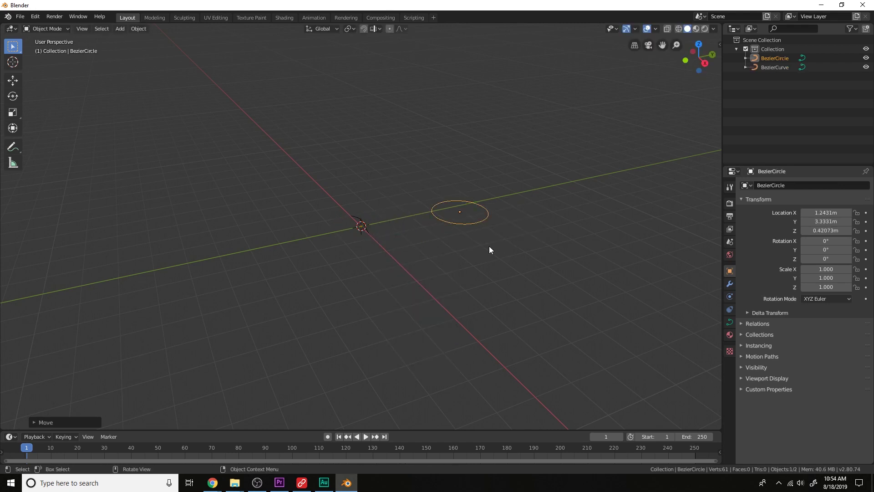
Assign the Bezier curve as the bevel object in the Bezier circle's geometry settings
{"action": "scroll", "coordinate": [490, 247], "scroll_direction": "up", "scroll_amount": 6}
{"action": "left_click", "coordinate": [371, 222]}
{"action": "left_click", "coordinate": [577, 214]}
{"action": "left_click", "coordinate": [578, 211]}
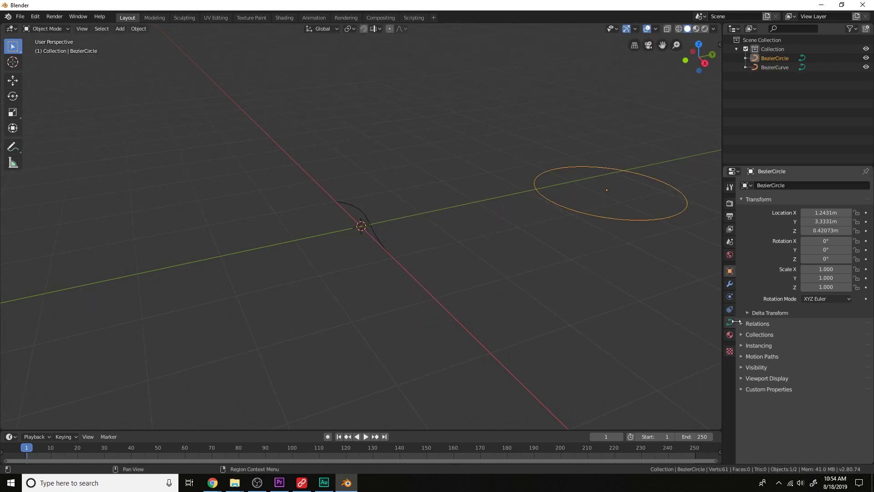
{"action": "left_click", "coordinate": [731, 321]}
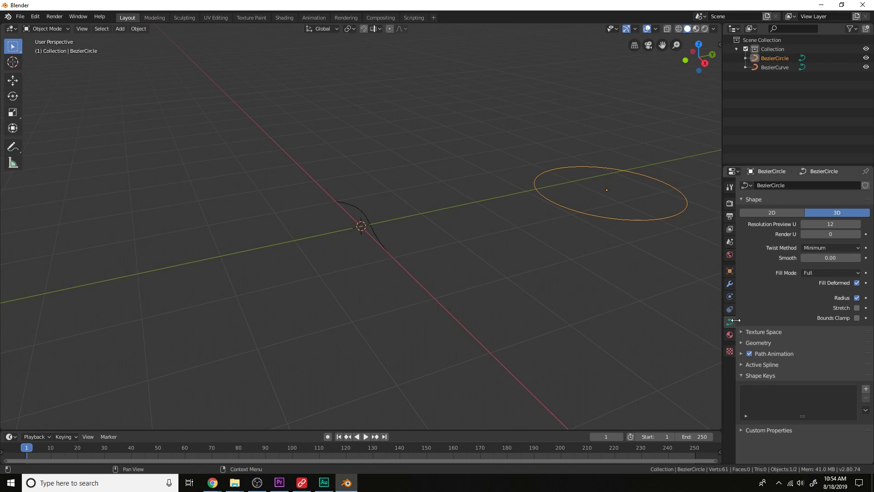
{"action": "left_click", "coordinate": [758, 343]}
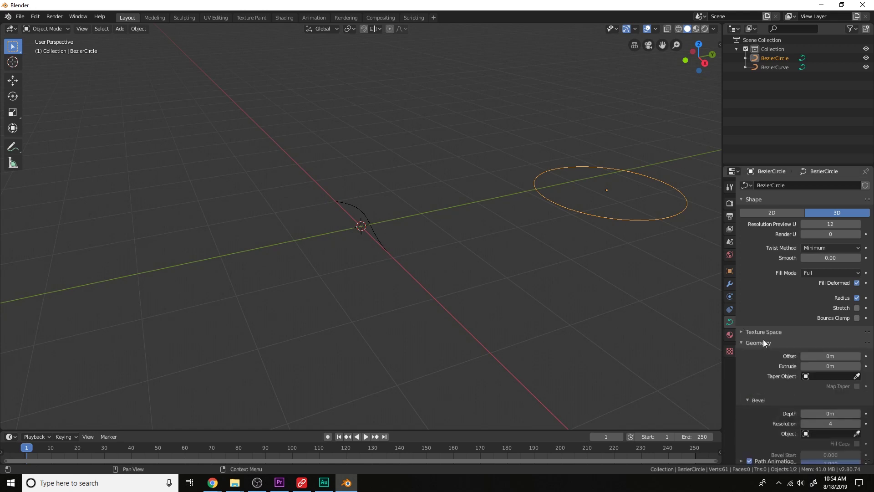
{"action": "left_click", "coordinate": [857, 433]}
{"action": "left_click", "coordinate": [359, 208]}
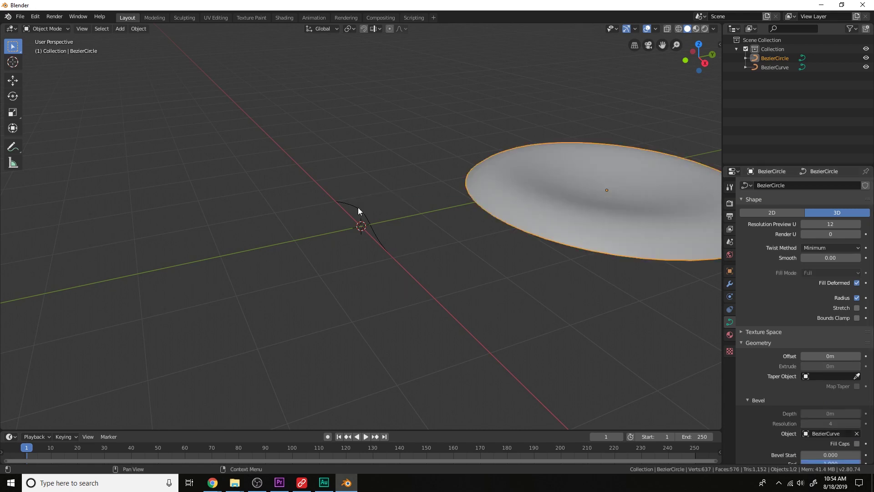
Rotate all control points of the Bezier curve by 90° about the Z axis in Edit Mode
{"action": "left_click", "coordinate": [369, 225]}
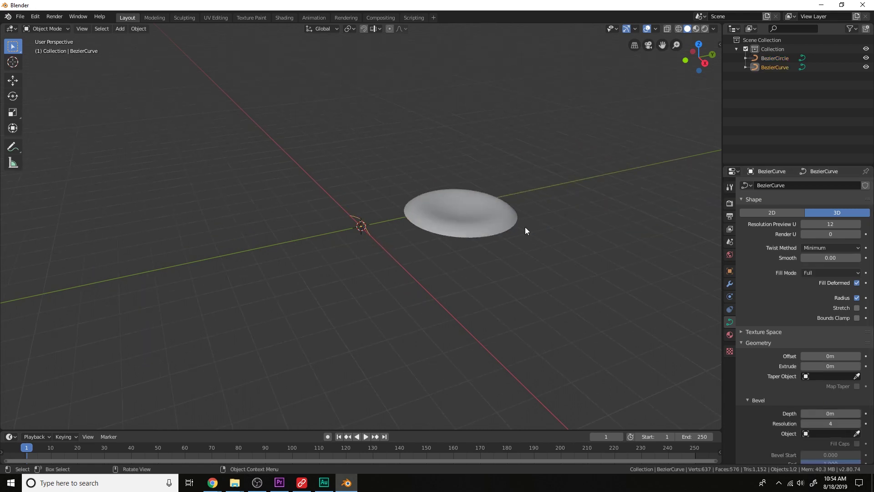
{"action": "middle_click_drag", "start_coordinate": [525, 227], "coordinate": [508, 270]}
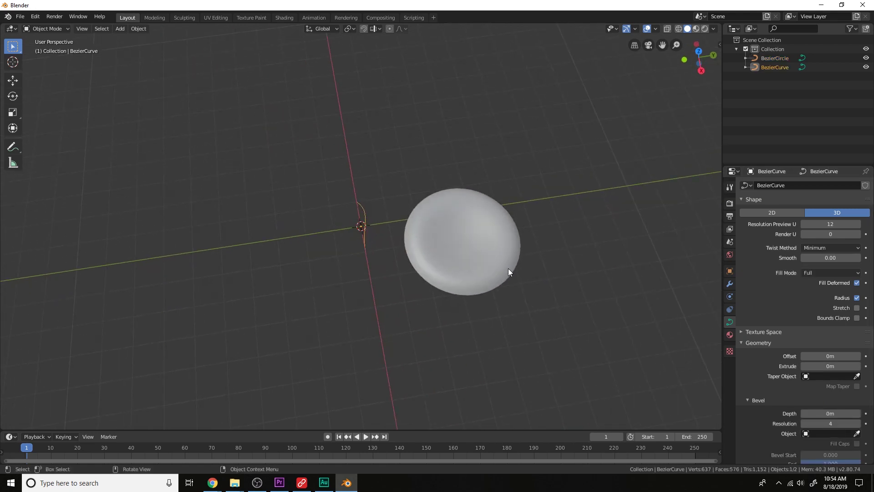
{"action": "key", "text": "KP_7"}
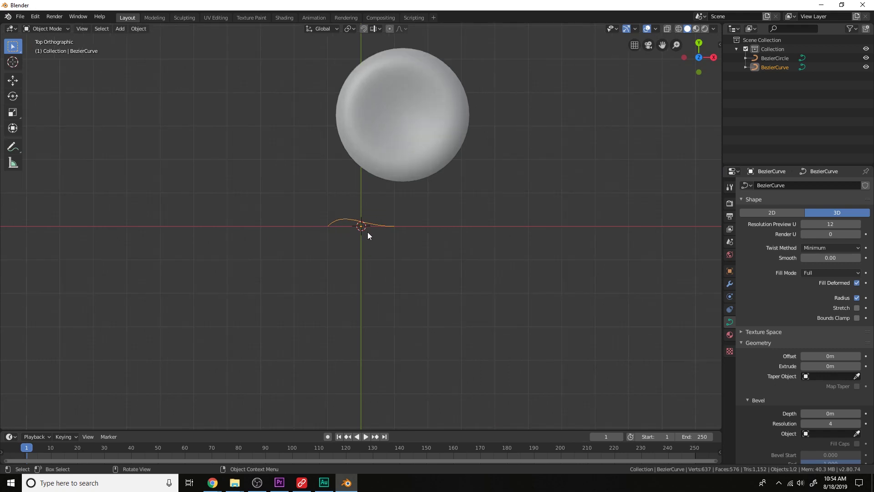
{"action": "key", "text": "Tab"}
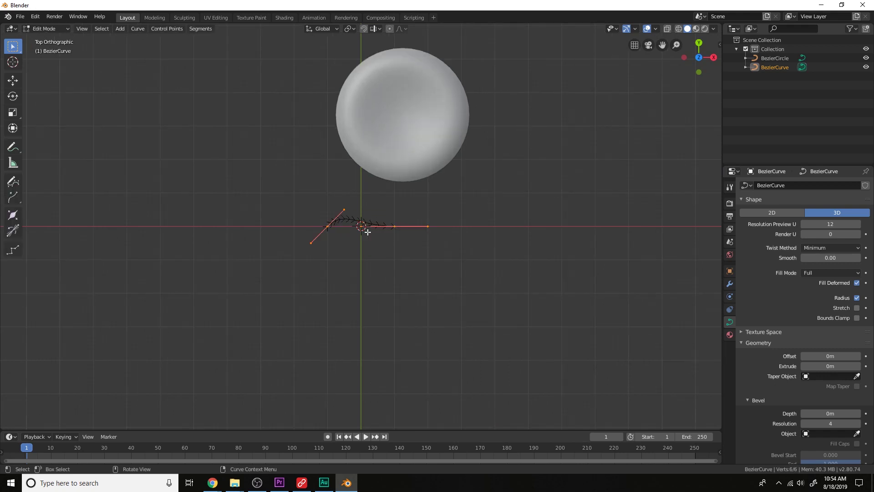
{"action": "type", "text": "r"}
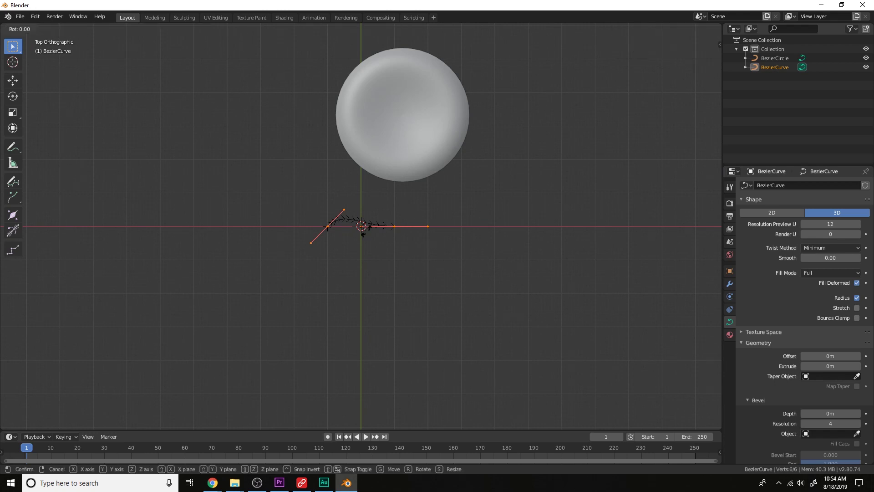
{"action": "type", "text": "z90"}
{"action": "key", "text": "Return"}
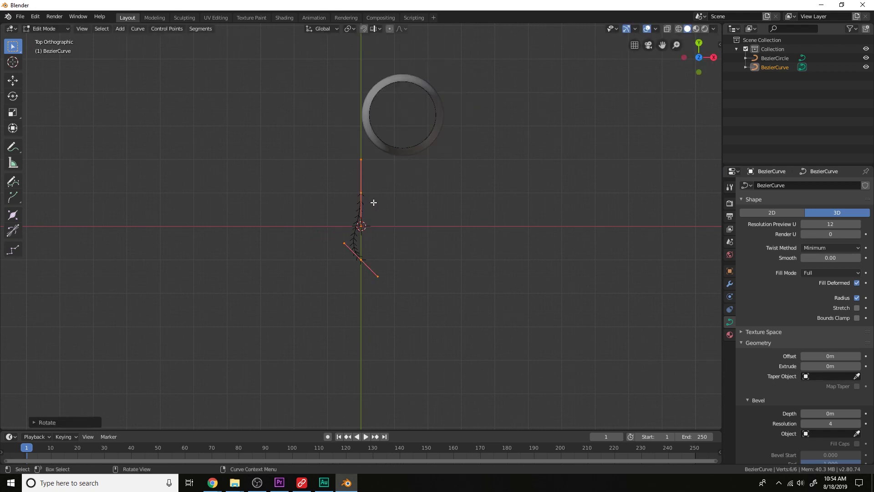
Reposition the curve's lower end point slightly and swing its inner handle outward to round the vase's belly, working in top view
{"action": "middle_click_drag", "start_coordinate": [374, 202], "coordinate": [397, 249]}
{"action": "key", "text": "KP_7"}
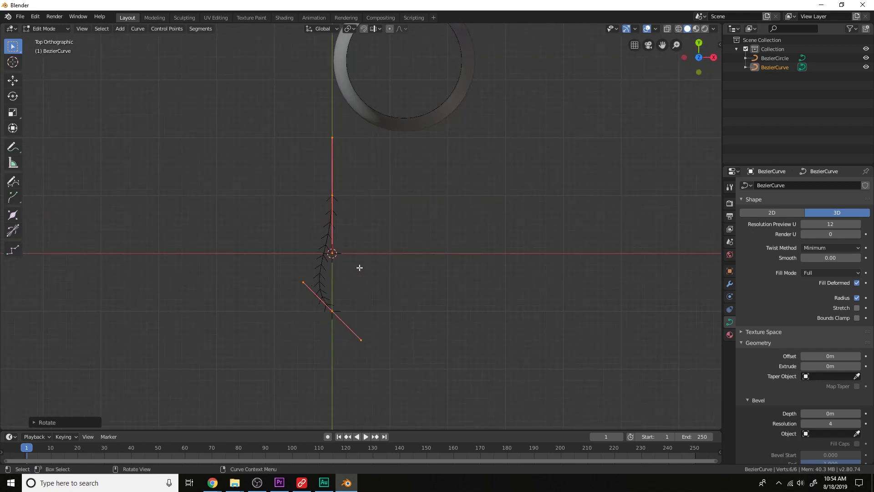
{"action": "left_click", "coordinate": [336, 305]}
{"action": "middle_click_drag", "start_coordinate": [350, 295], "coordinate": [394, 255], "text": "shift"}
{"action": "key", "text": "g"}
{"action": "left_click", "coordinate": [396, 292]}
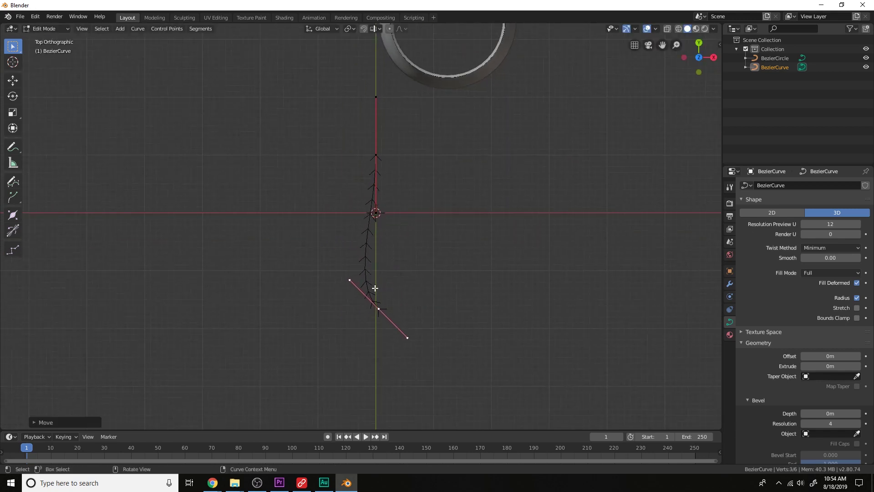
{"action": "key", "text": "g"}
{"action": "left_click", "coordinate": [335, 250]}
Move the curve's upper end point sideways toward positive X, and extend it about 1.74 m along the Y axis
{"action": "left_click", "coordinate": [380, 149]}
{"action": "key", "text": "g"}
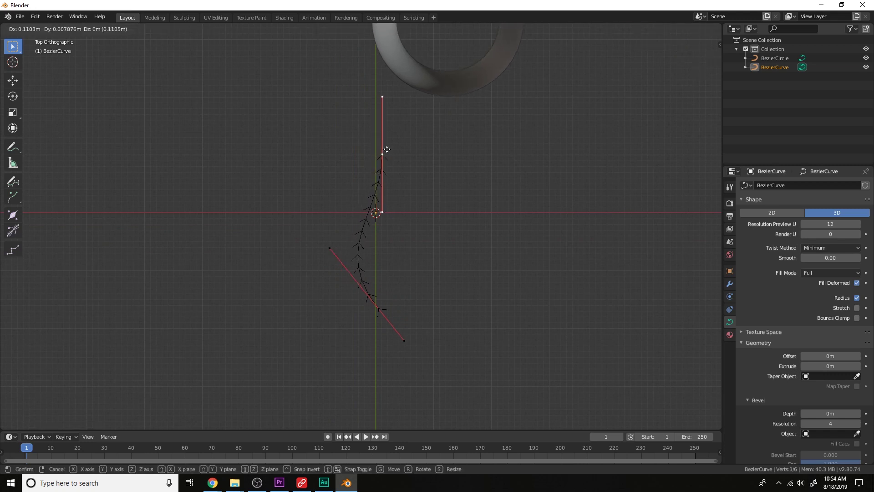
{"action": "left_click", "coordinate": [411, 149]}
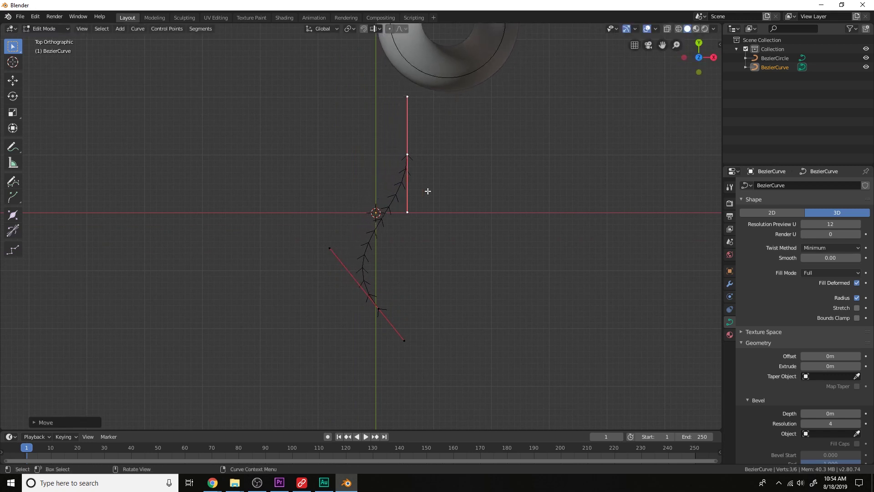
{"action": "middle_click_drag", "start_coordinate": [427, 191], "coordinate": [427, 243]}
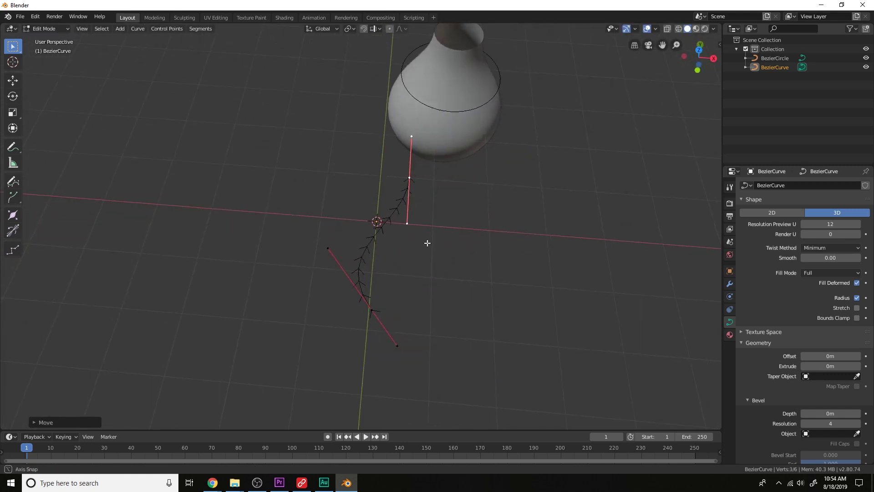
{"action": "key", "text": "g"}
{"action": "key", "text": "y"}
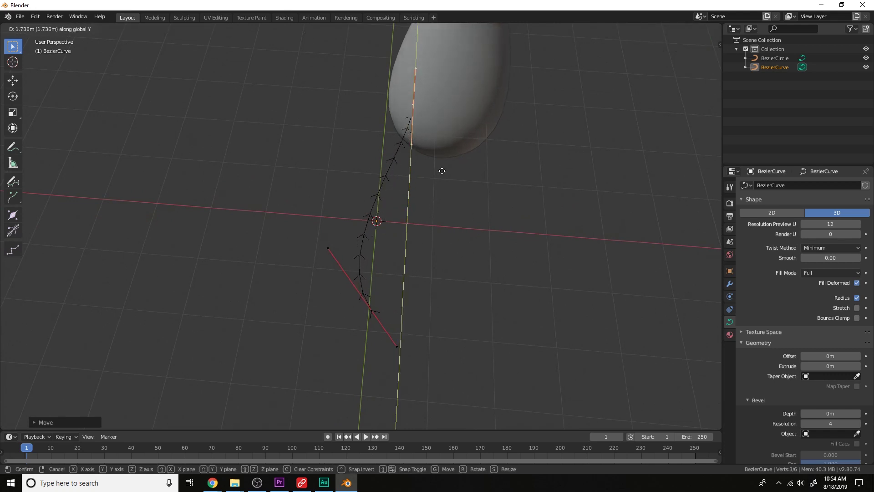
{"action": "left_click", "coordinate": [442, 170]}
Adjust the upper end point's inner handle along the Y axis to shape the vase's neck, and return to Object Mode
{"action": "scroll", "coordinate": [441, 181], "scroll_direction": "down", "scroll_amount": 2}
{"action": "mouse_move", "coordinate": [440, 182]}
{"action": "middle_mouse_down"}
{"action": "mouse_move", "coordinate": [442, 162]}
{"action": "mouse_move", "coordinate": [445, 185]}
{"action": "middle_mouse_up"}
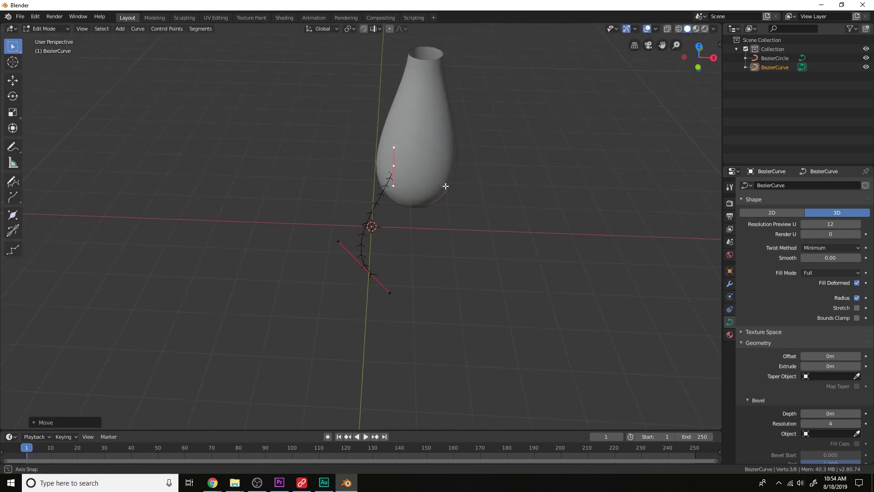
{"action": "left_click", "coordinate": [395, 186]}
{"action": "key", "text": "g"}
{"action": "key", "text": "z"}
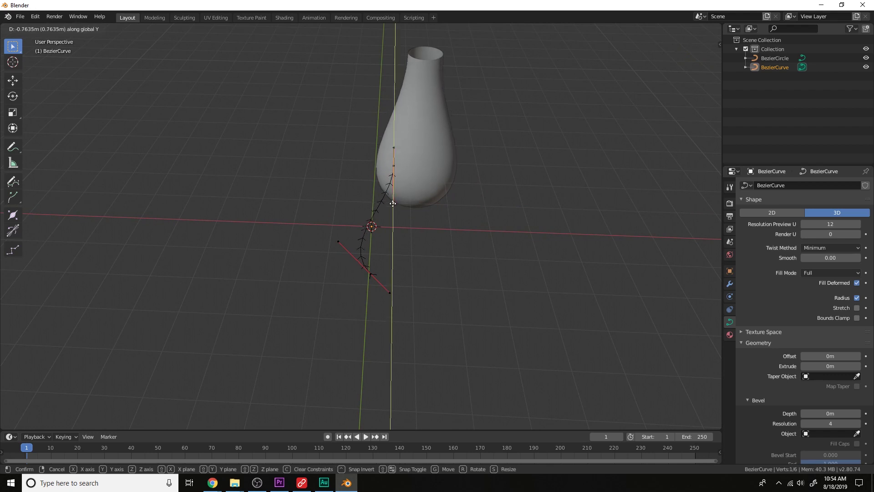
{"action": "left_click", "coordinate": [391, 222]}
{"action": "mouse_move", "coordinate": [391, 222]}
{"action": "middle_mouse_down"}
{"action": "mouse_move", "coordinate": [395, 198]}
{"action": "mouse_move", "coordinate": [389, 223]}
{"action": "middle_mouse_up"}
{"action": "key", "text": "g"}
{"action": "key", "text": "y"}
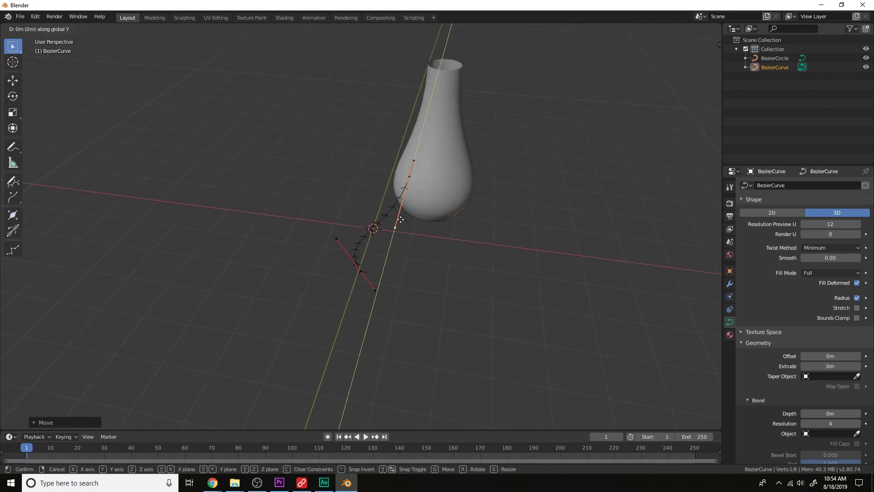
{"action": "left_click", "coordinate": [409, 202]}
{"action": "key", "text": "Tab"}
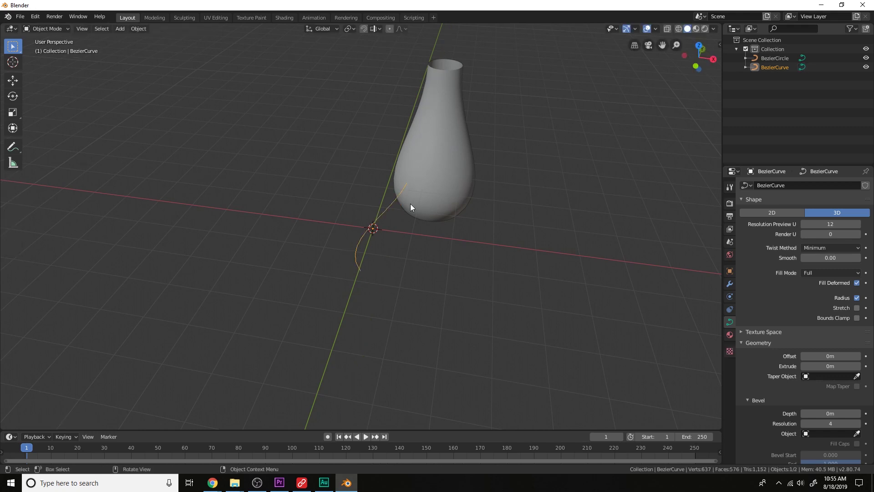
Convert the beveled circle to a mesh and delete the Bezier profile curve
{"action": "left_click", "coordinate": [430, 184]}
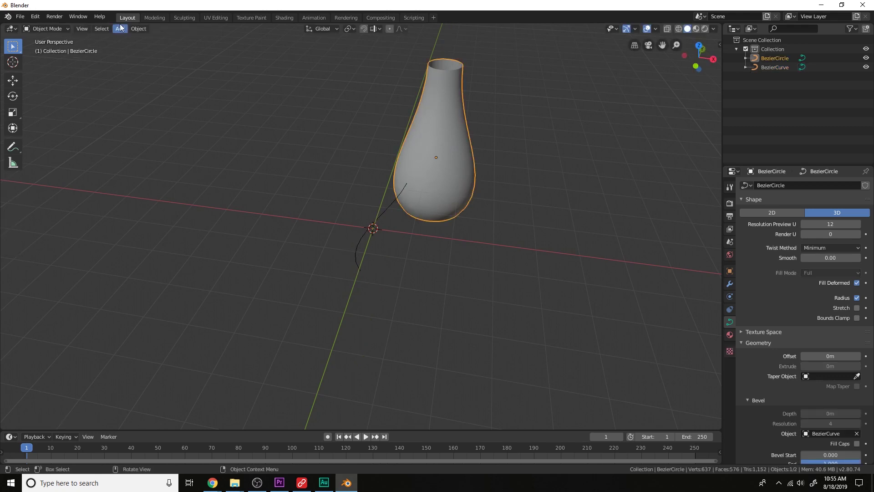
{"action": "left_click", "coordinate": [139, 28]}
{"action": "mouse_move", "coordinate": [177, 266]}
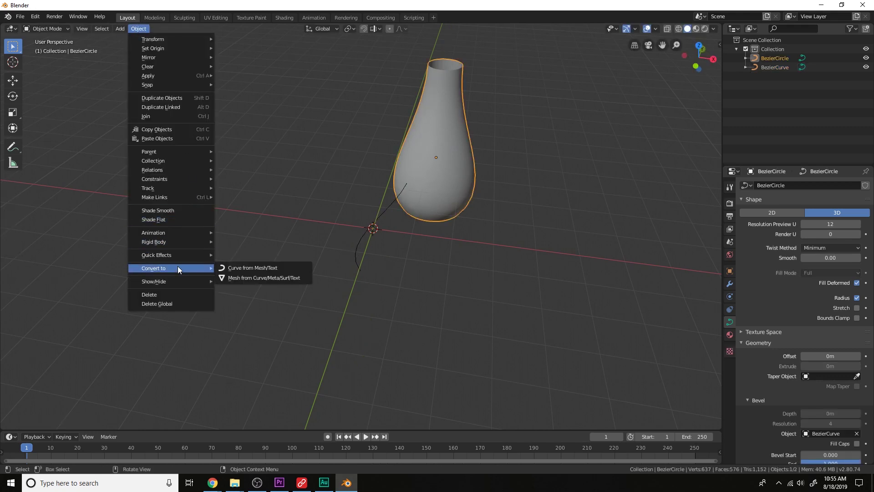
{"action": "left_click", "coordinate": [241, 277]}
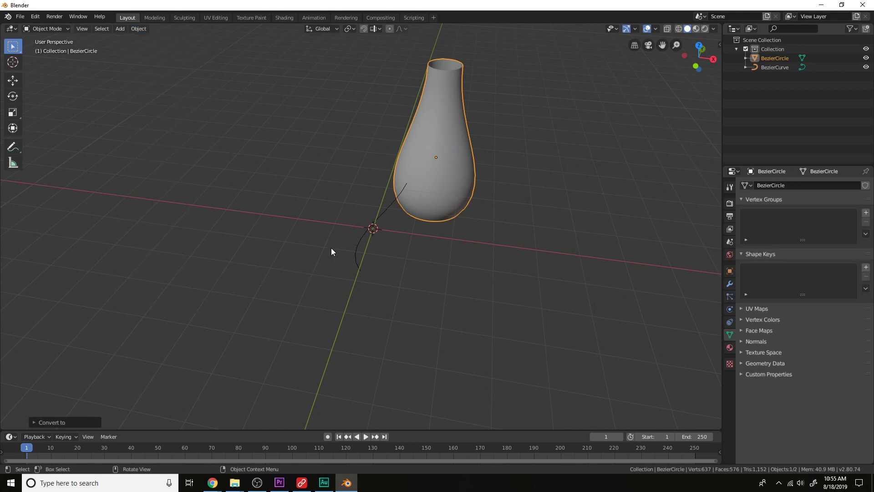
{"action": "left_click", "coordinate": [362, 233]}
{"action": "key", "text": "Delete"}
Fill the open bottom of the vase with a face in Edit Mode and return to Object Mode
{"action": "left_click", "coordinate": [425, 204]}
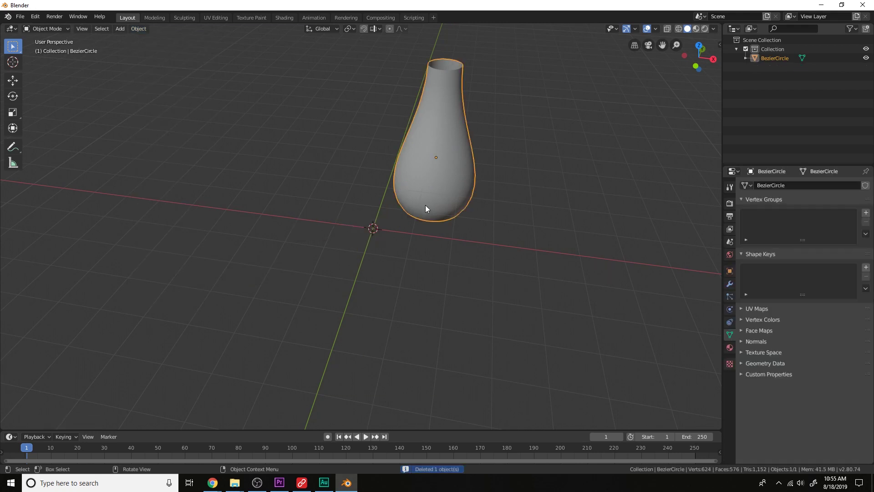
{"action": "middle_click_drag", "start_coordinate": [425, 204], "coordinate": [465, 247]}
{"action": "scroll", "coordinate": [422, 242], "scroll_direction": "up", "scroll_amount": 2}
{"action": "key", "text": "Tab"}
{"action": "left_click", "coordinate": [398, 315], "text": "alt"}
{"action": "key", "text": "f"}
{"action": "scroll", "coordinate": [464, 209], "scroll_direction": "down", "scroll_amount": 2}
{"action": "key", "text": "Tab"}
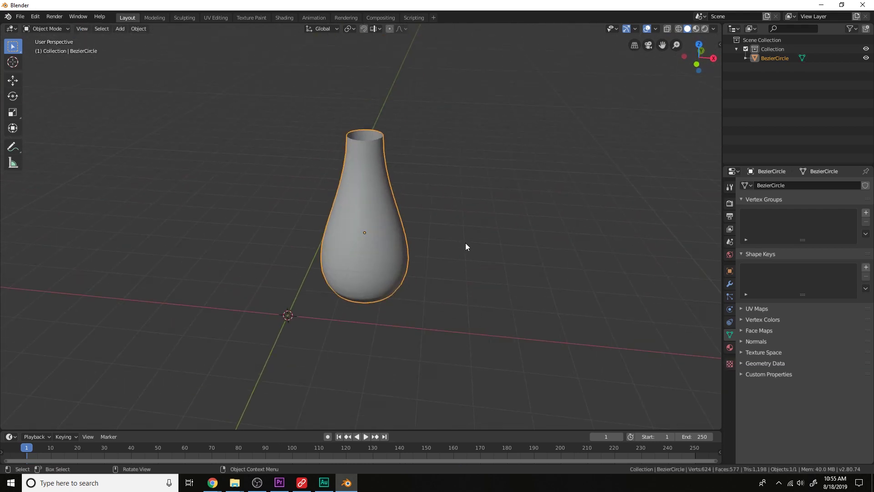
Add a Subdivision Surface modifier to the vase
{"action": "left_click", "coordinate": [729, 285]}
{"action": "left_click", "coordinate": [774, 185]}
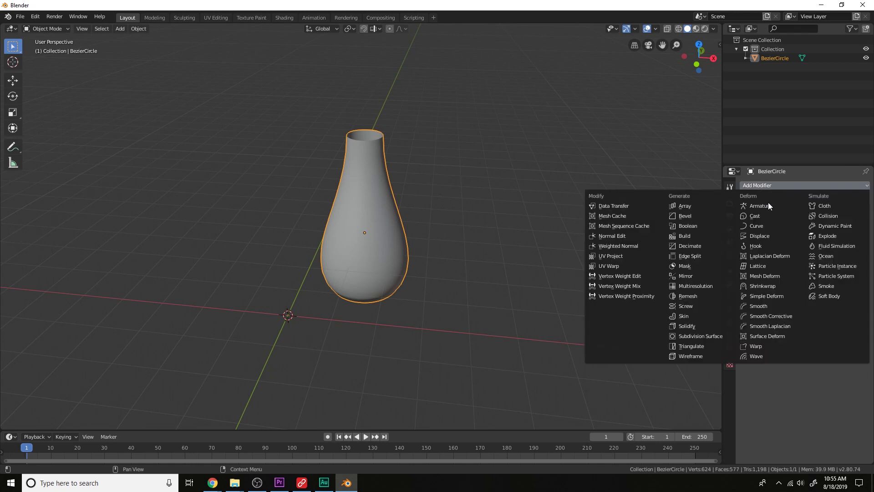
{"action": "left_click", "coordinate": [714, 334]}
Inset the vase's base face twice, first by a thin margin and again by about 0.076 m, to clean up the bottom shading
{"action": "middle_click_drag", "start_coordinate": [528, 298], "coordinate": [522, 240]}
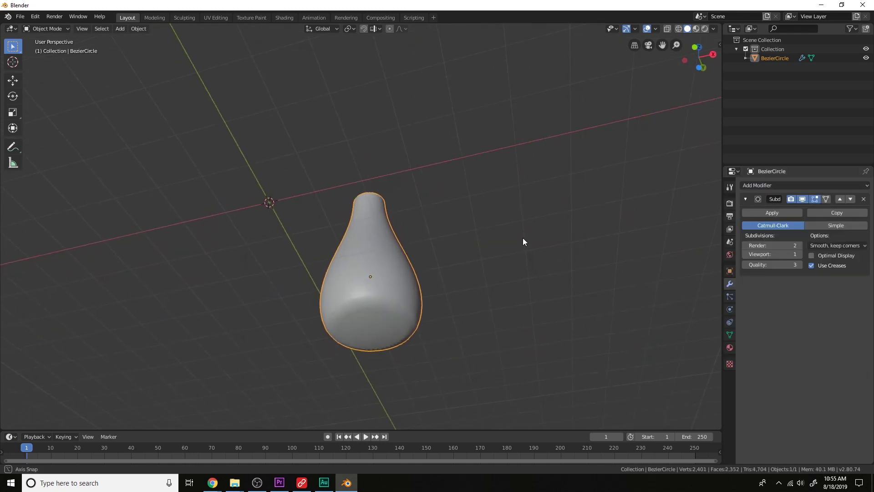
{"action": "scroll", "coordinate": [475, 240], "scroll_direction": "up", "scroll_amount": 3}
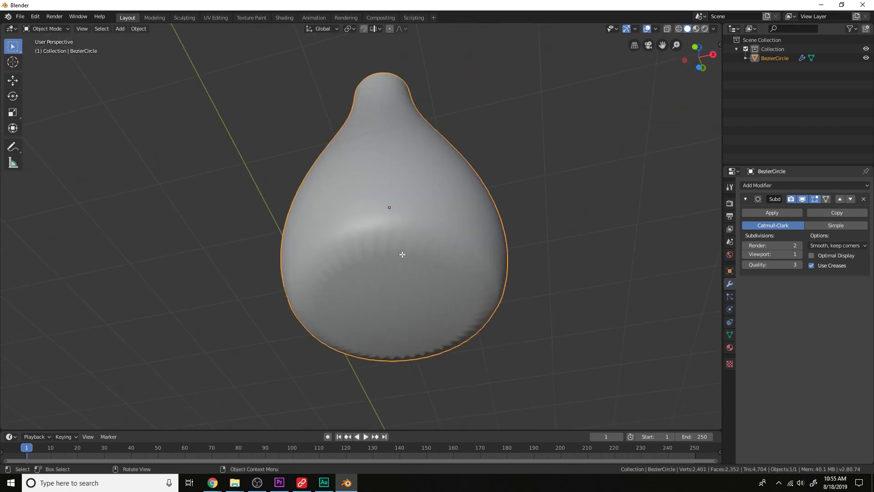
{"action": "key", "text": "Tab"}
{"action": "key", "text": "i"}
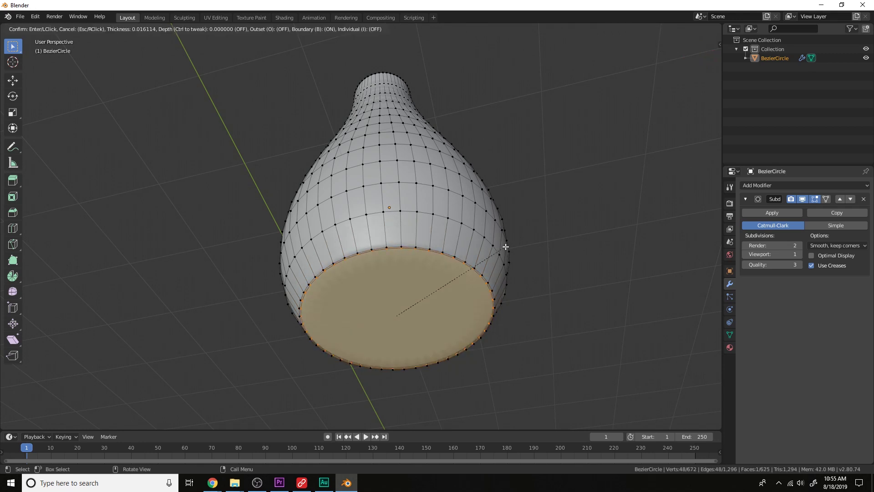
{"action": "left_click", "coordinate": [502, 248]}
{"action": "key", "text": "i"}
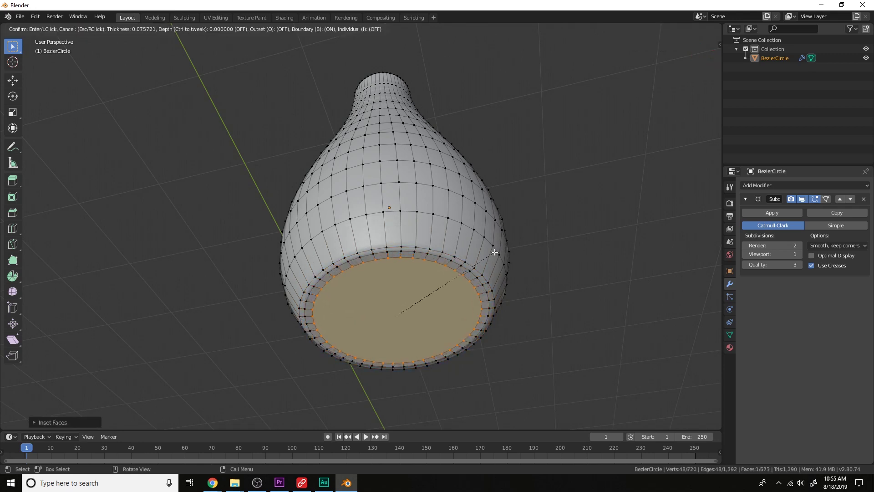
{"action": "left_click", "coordinate": [495, 251]}
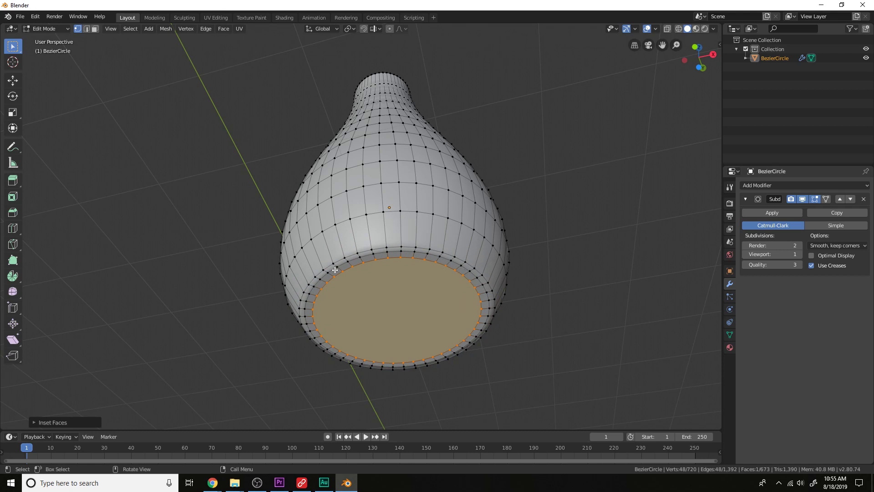
{"action": "key", "text": "Tab"}
{"action": "scroll", "coordinate": [401, 267], "scroll_direction": "up", "scroll_amount": 2}
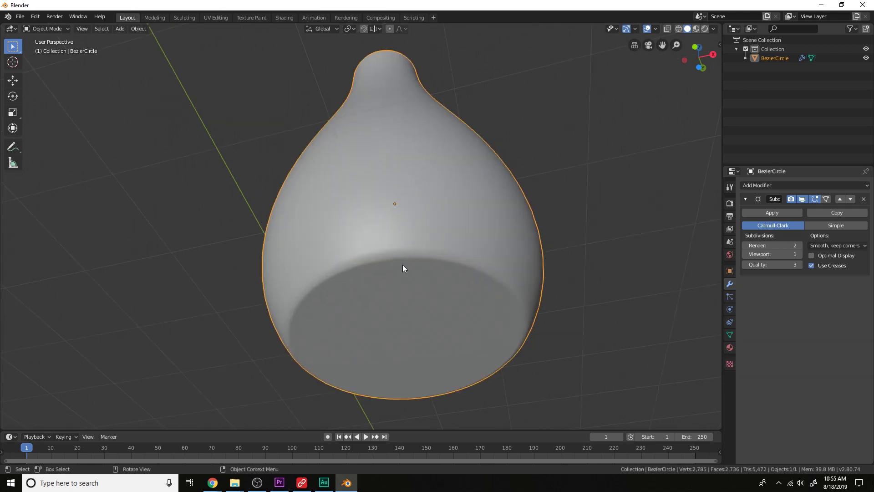
Check the base in Edit Mode, return to Object Mode and set the vase's viewport subdivision level to 2
{"action": "key", "text": "Tab"}
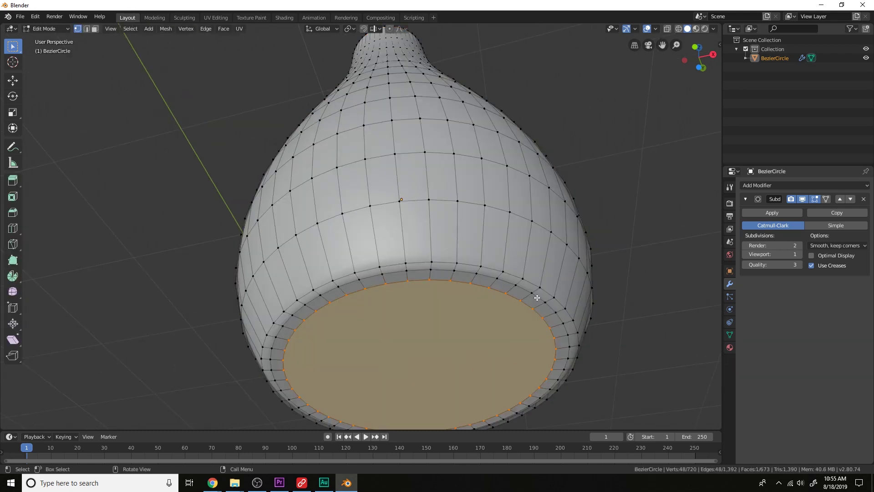
{"action": "key", "text": "Tab"}
{"action": "left_click", "coordinate": [799, 254]}
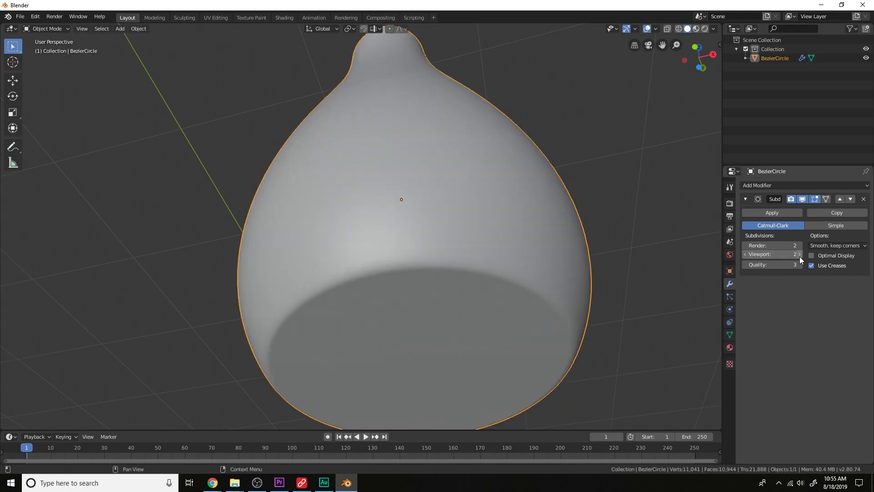
Add a Solidify modifier to the vase and place it above the Subdivision Surface modifier in the stack
{"action": "scroll", "coordinate": [448, 264], "scroll_direction": "down", "scroll_amount": 5}
{"action": "middle_click_drag", "start_coordinate": [448, 264], "coordinate": [455, 208]}
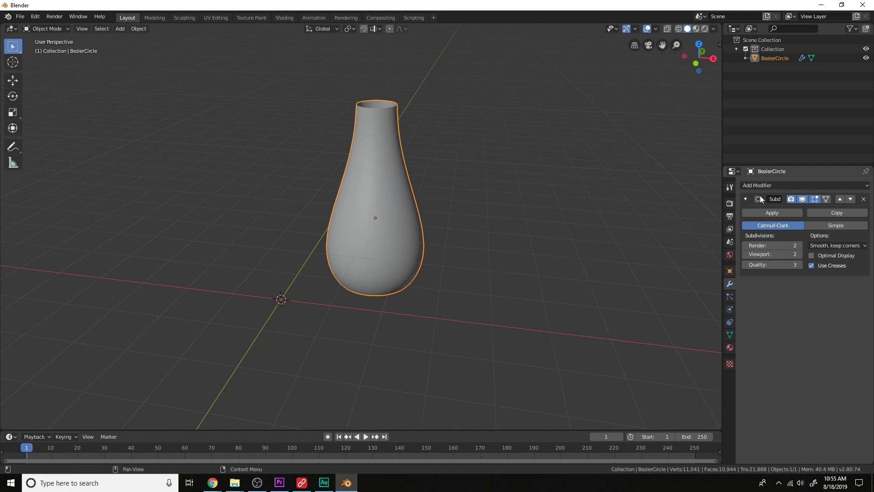
{"action": "left_click", "coordinate": [768, 182]}
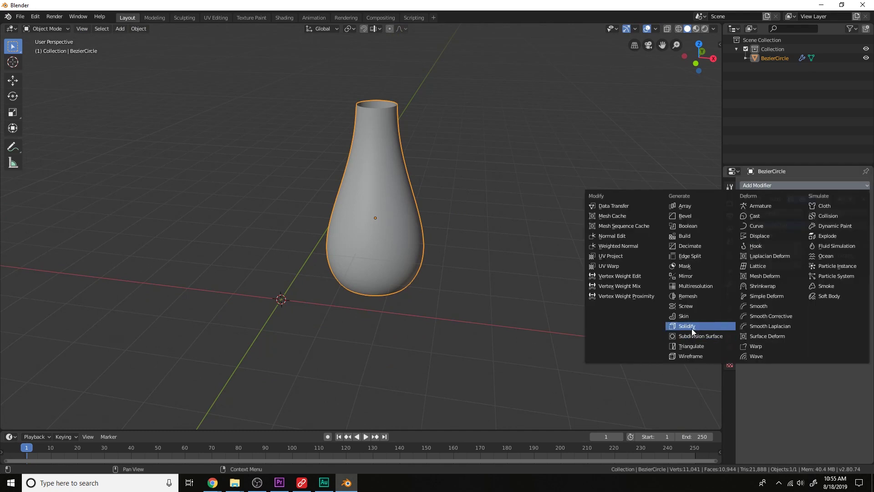
{"action": "left_click", "coordinate": [692, 329]}
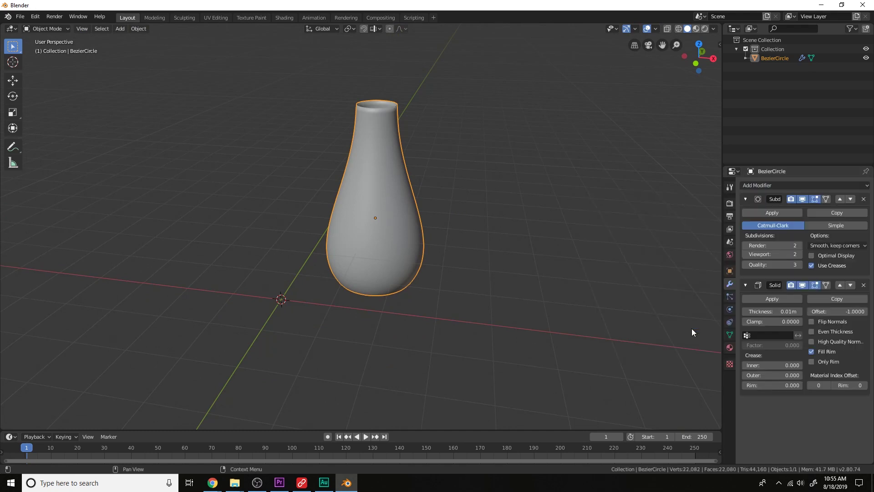
{"action": "left_click", "coordinate": [839, 285]}
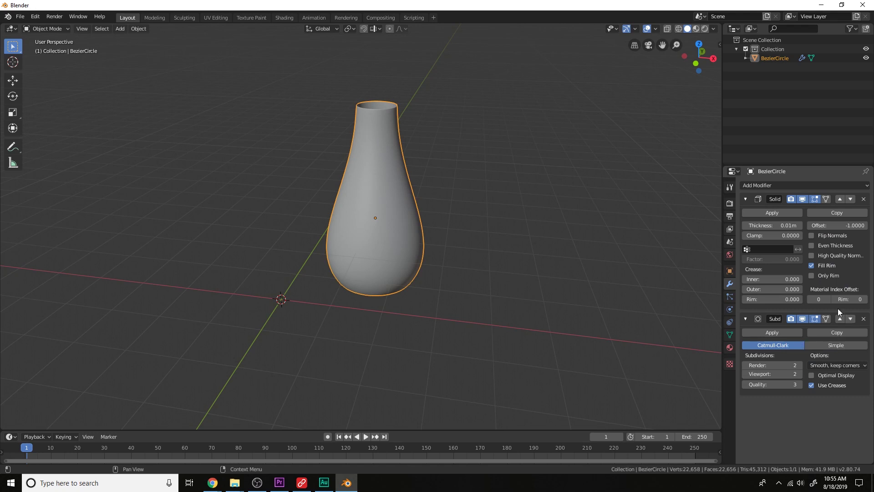
Thicken the vase wall by setting the Solidify thickness to 0.14 m
{"action": "middle_click_drag", "start_coordinate": [524, 228], "coordinate": [460, 273]}
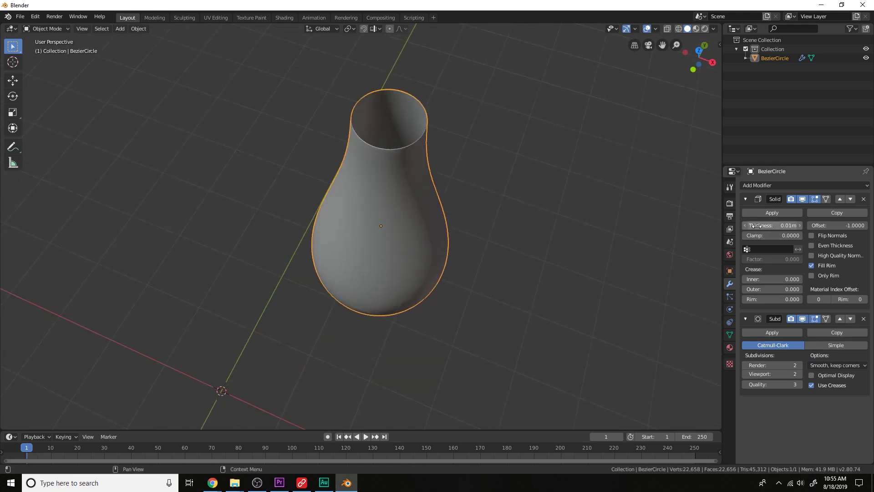
{"action": "left_click_drag", "start_coordinate": [756, 227], "coordinate": [795, 227]}
{"action": "middle_click_drag", "start_coordinate": [697, 224], "coordinate": [471, 188]}
Add a loop cut close to the vase's upper rim to tighten it, and set the Solidify thickness to 0.07 m
{"action": "key", "text": "Tab"}
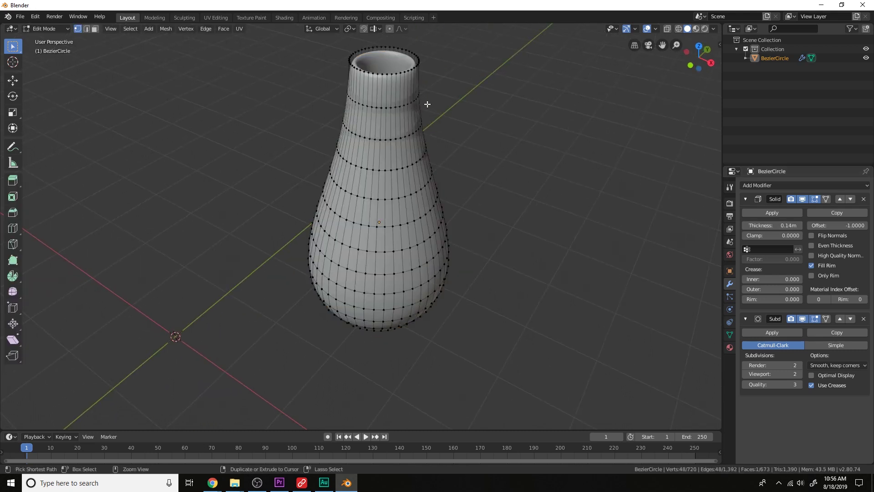
{"action": "left_click", "coordinate": [418, 69], "text": "alt"}
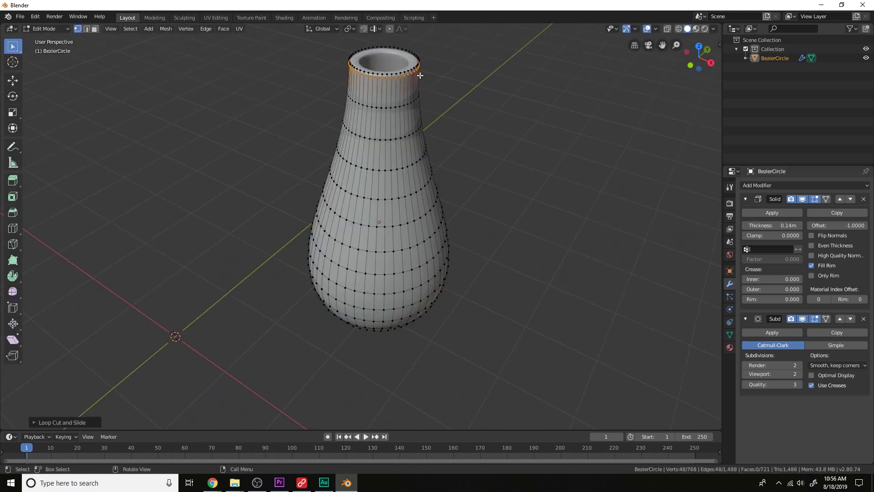
{"action": "key", "text": "Tab"}
{"action": "left_click_drag", "start_coordinate": [774, 225], "coordinate": [754, 225]}
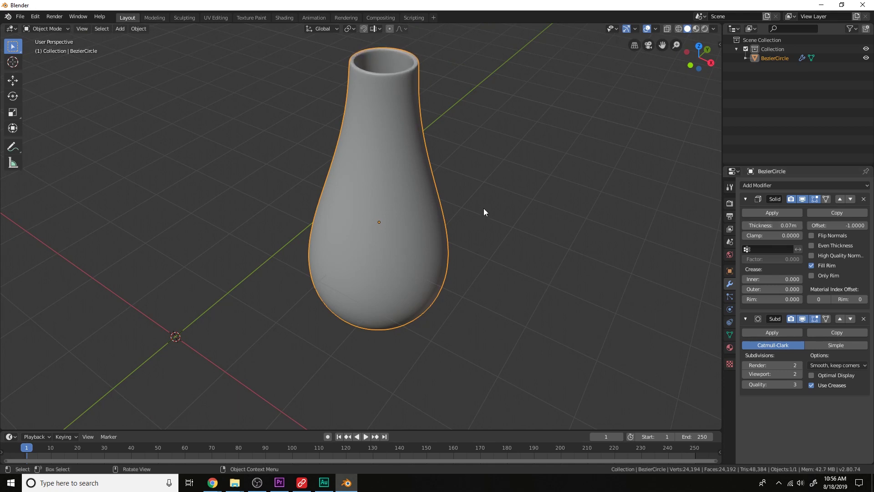
{"action": "middle_click_drag", "start_coordinate": [484, 209], "coordinate": [449, 190]}
{"action": "key", "text": "Tab"}
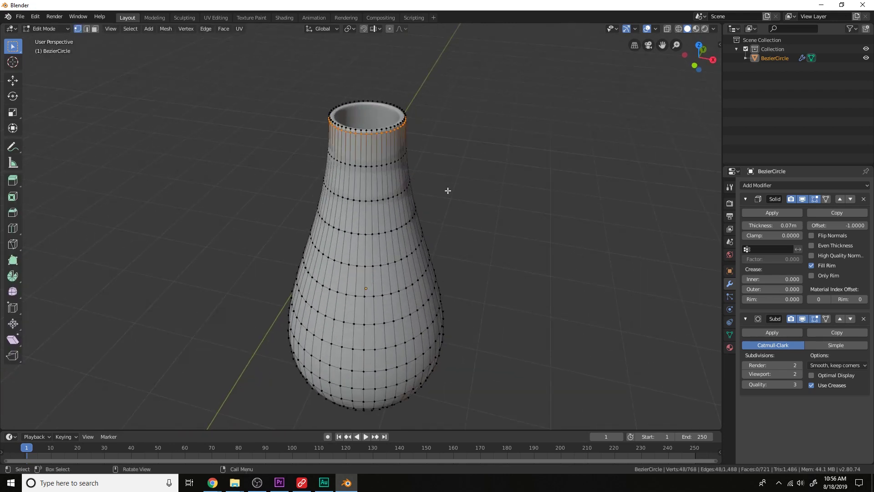
{"action": "key", "text": "ctrl+KP_Add"}
{"action": "key", "text": "Tab"}
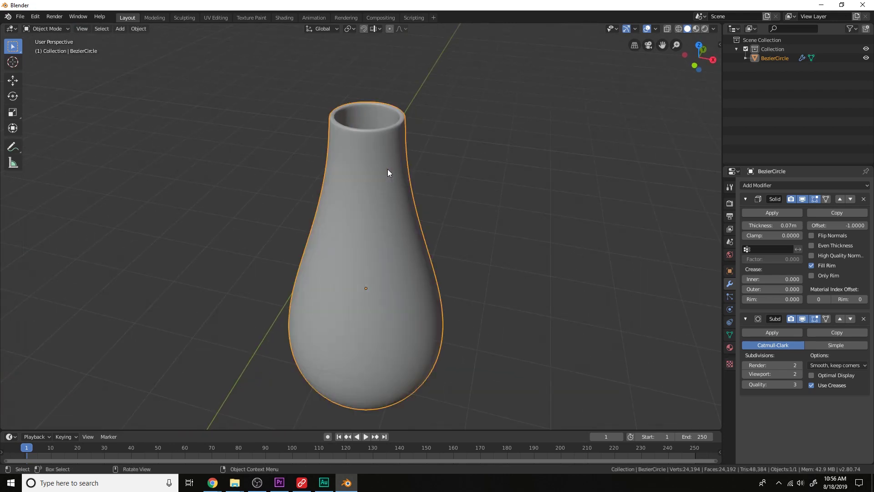
Add a plane mesh as the floor and scale it up by a factor of 5
{"action": "middle_click_drag", "start_coordinate": [387, 172], "coordinate": [411, 217]}
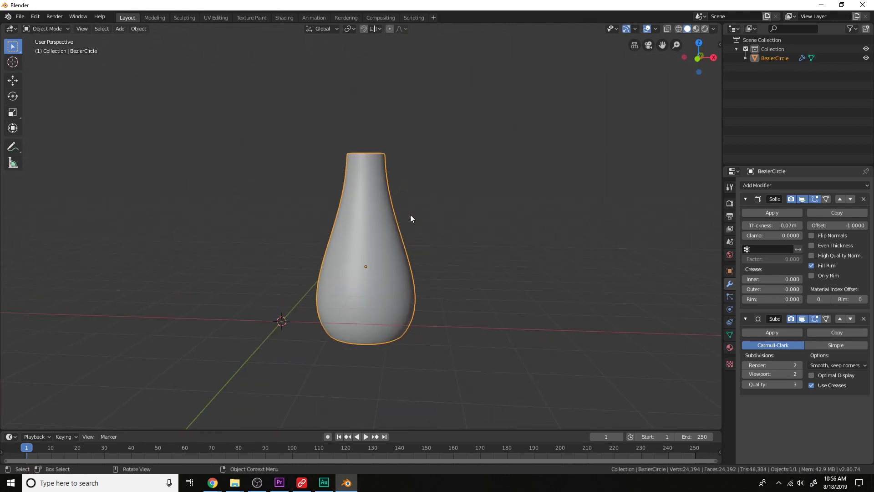
{"action": "key", "text": "shift+a"}
{"action": "mouse_move", "coordinate": [408, 208]}
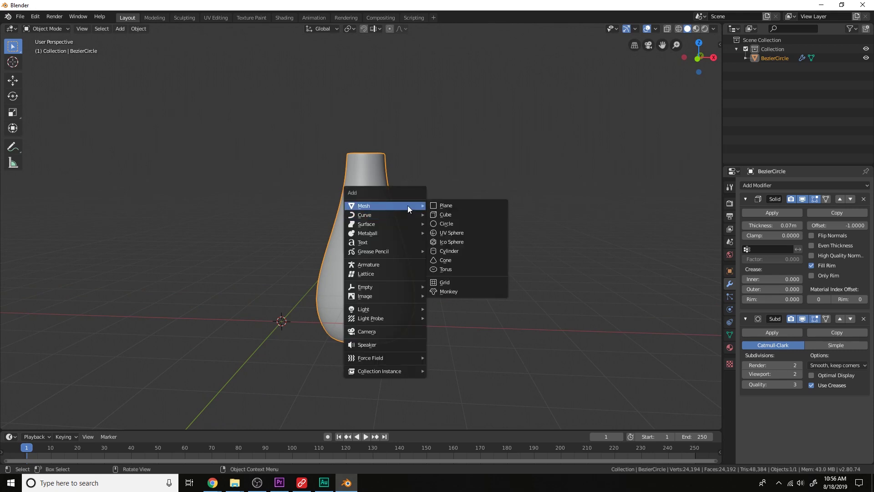
{"action": "left_click", "coordinate": [440, 206]}
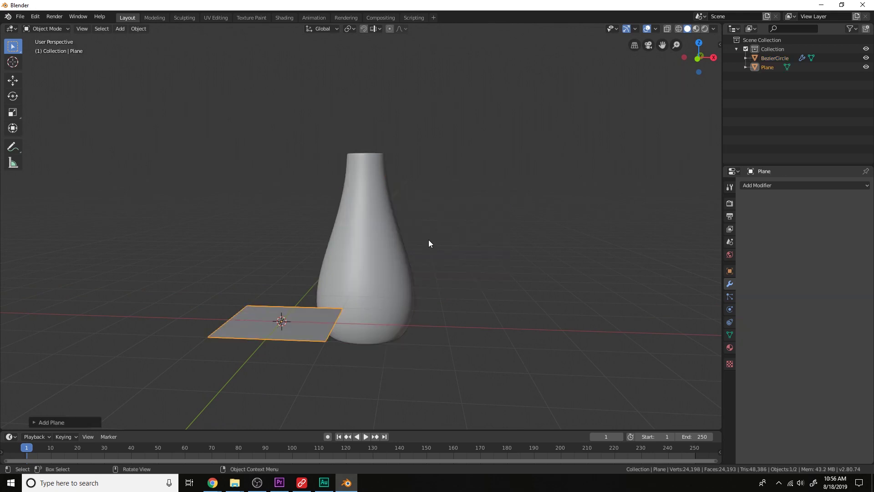
{"action": "type", "text": "s5"}
{"action": "key", "text": "Return"}
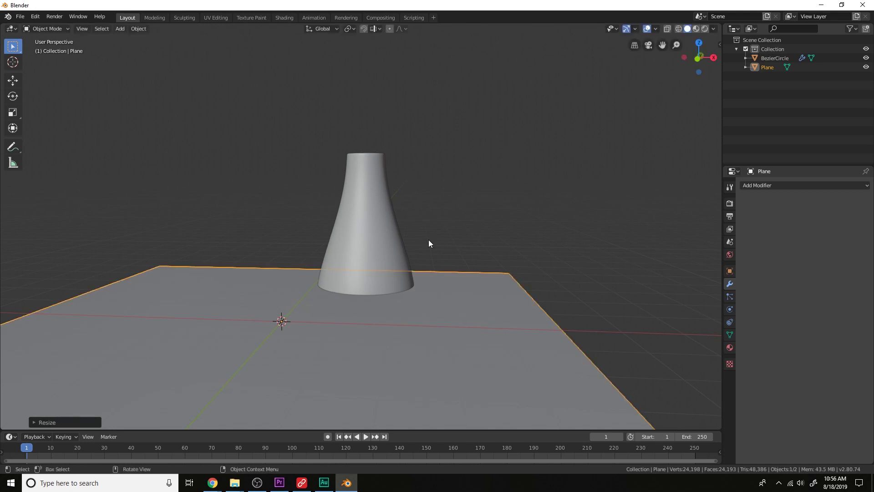
Extrude the plane's back edge straight up along Z to form a backdrop wall behind the vase, and return to Object Mode
{"action": "scroll", "coordinate": [421, 234], "scroll_direction": "down", "scroll_amount": 4}
{"action": "middle_click_drag", "start_coordinate": [421, 234], "coordinate": [416, 280]}
{"action": "key", "text": "Tab"}
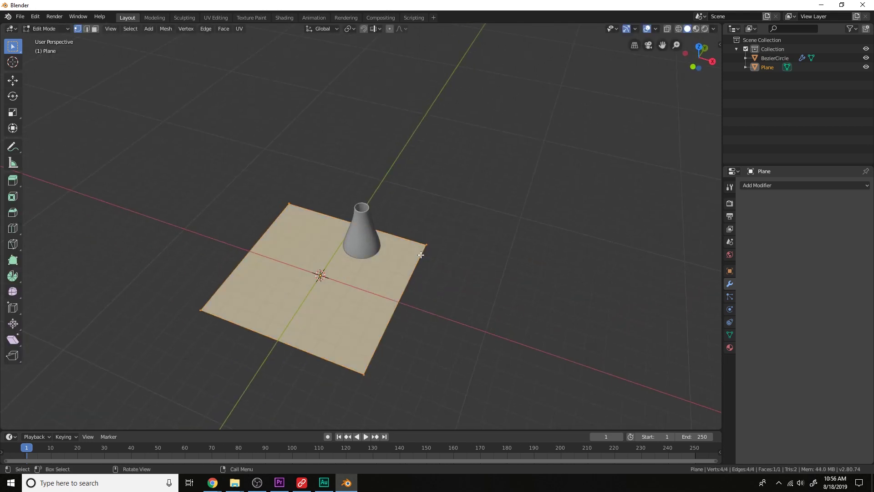
{"action": "left_click", "coordinate": [288, 205], "text": "shift"}
{"action": "key", "text": "e"}
{"action": "right_click", "coordinate": [440, 224]}
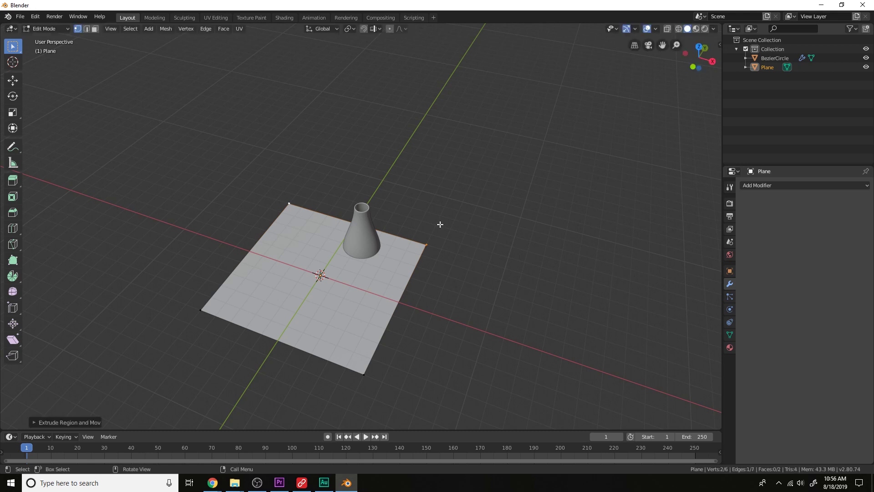
{"action": "key", "text": "g"}
{"action": "key", "text": "z"}
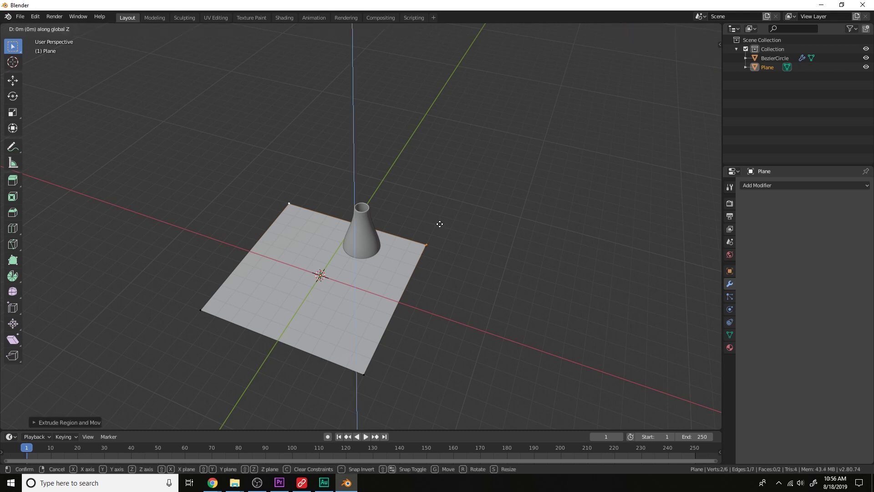
{"action": "left_click", "coordinate": [423, 97]}
{"action": "key", "text": "Tab"}
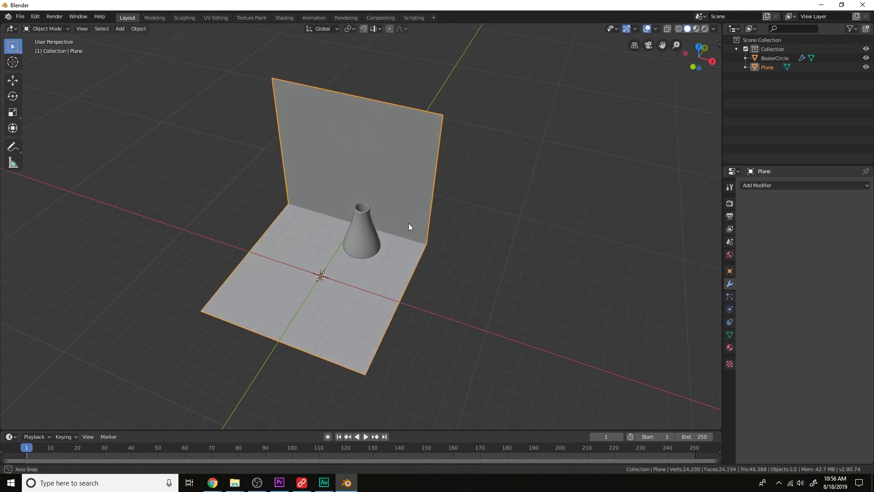
Widen the backdrop by scaling it along the X axis only
{"action": "middle_click_drag", "start_coordinate": [409, 224], "coordinate": [426, 209]}
{"action": "key", "text": "s"}
{"action": "key", "text": "x"}
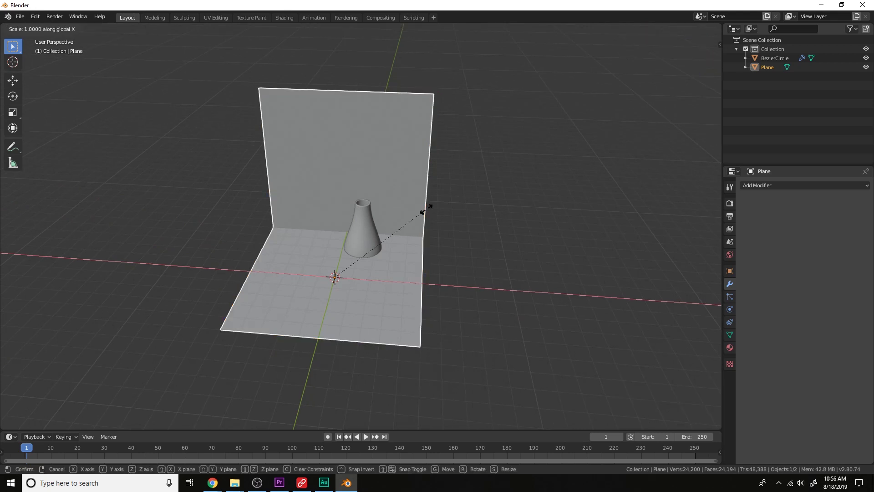
{"action": "left_click", "coordinate": [523, 221]}
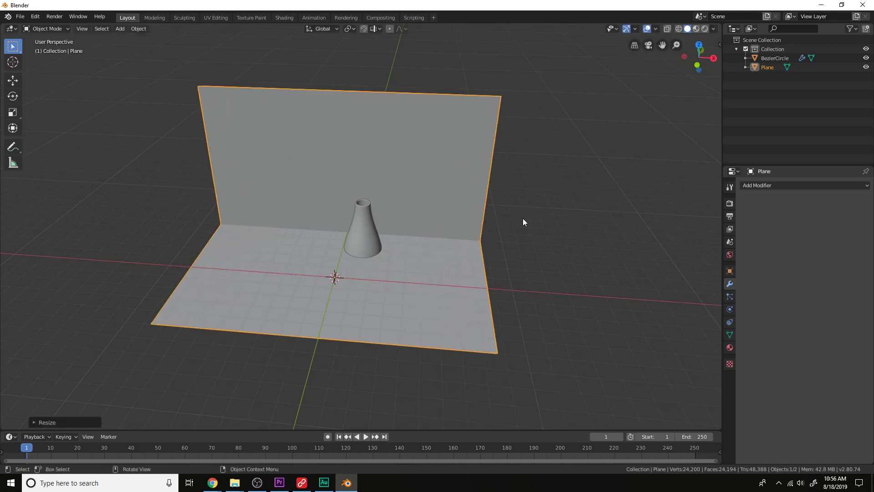
Clear the vase's location to centre it on the origin, and raise it along Z until its base rests on the floor
{"action": "left_click", "coordinate": [359, 241]}
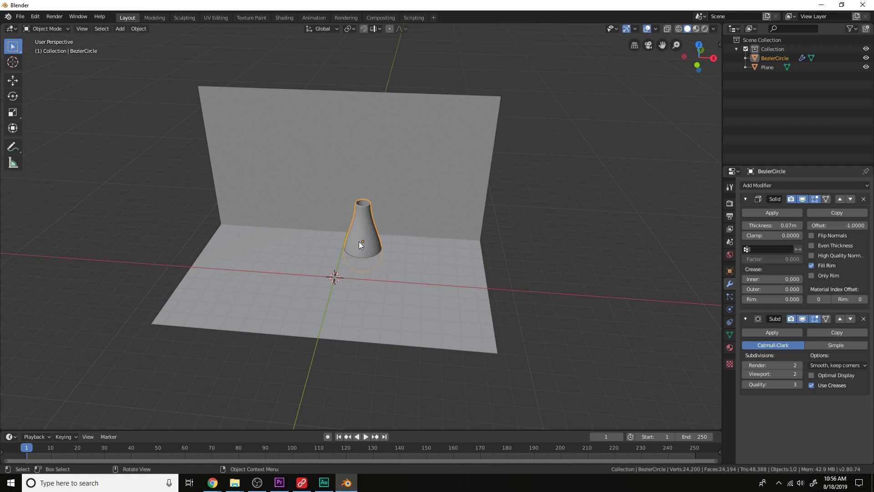
{"action": "key", "text": "alt"}
{"action": "key", "text": "alt+g"}
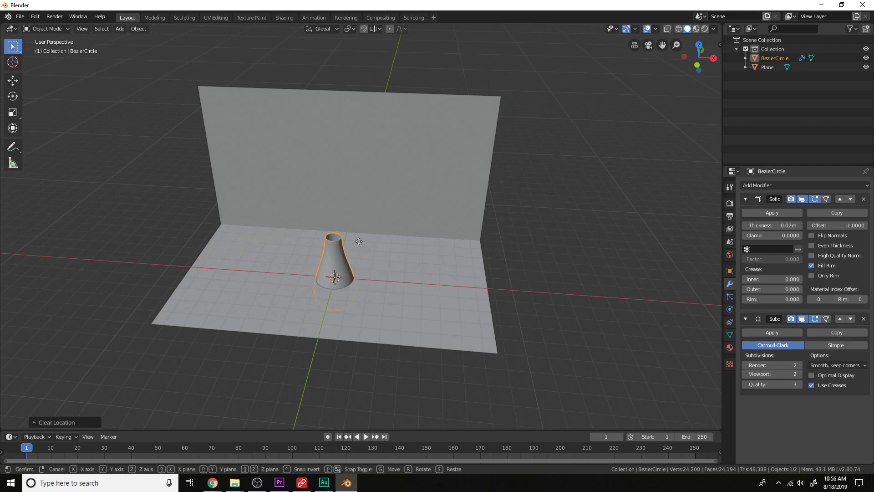
{"action": "key", "text": "g"}
{"action": "key", "text": "z"}
{"action": "left_click", "coordinate": [365, 248]}
{"action": "middle_click_drag", "start_coordinate": [365, 248], "coordinate": [388, 229]}
{"action": "key", "text": "g"}
{"action": "key", "text": "z"}
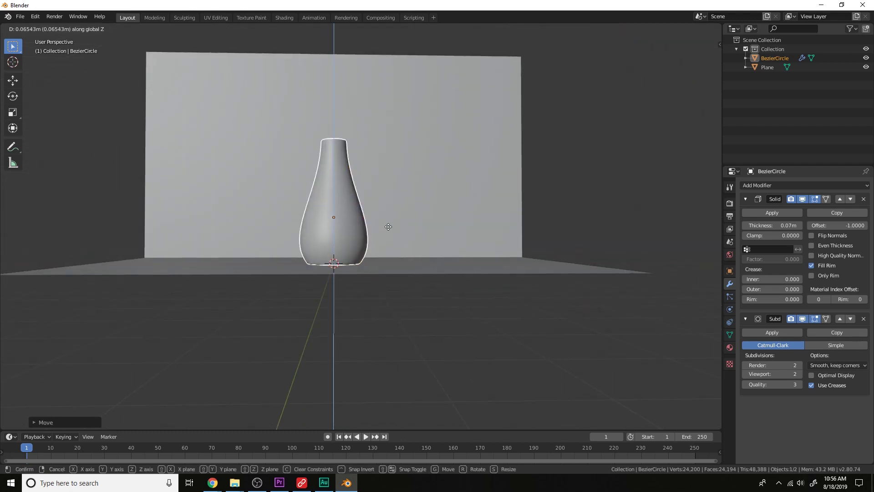
{"action": "left_click", "coordinate": [413, 222]}
Add a Bevel modifier to the backdrop with a width of 0.47 m and 9 segments to curve the corner
{"action": "left_click", "coordinate": [414, 222]}
{"action": "middle_click_drag", "start_coordinate": [414, 223], "coordinate": [719, 193]}
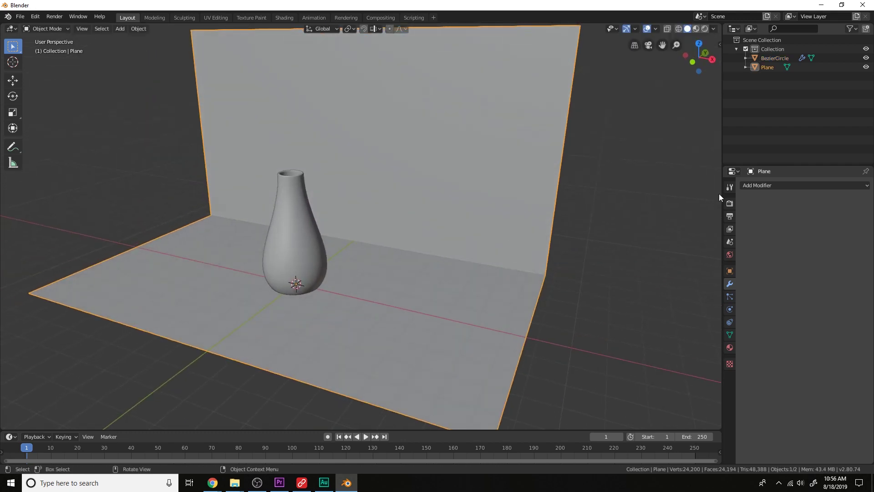
{"action": "left_click", "coordinate": [756, 186]}
{"action": "left_click", "coordinate": [684, 216]}
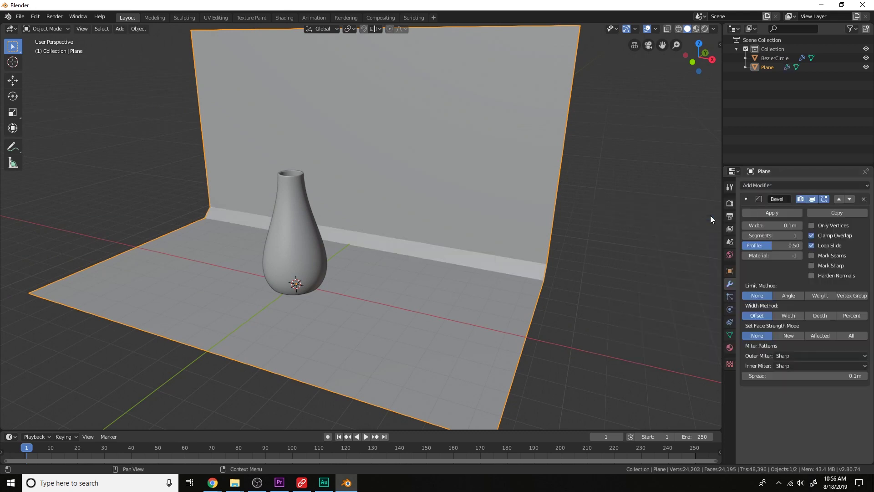
{"action": "left_click_drag", "start_coordinate": [774, 225], "coordinate": [787, 226]}
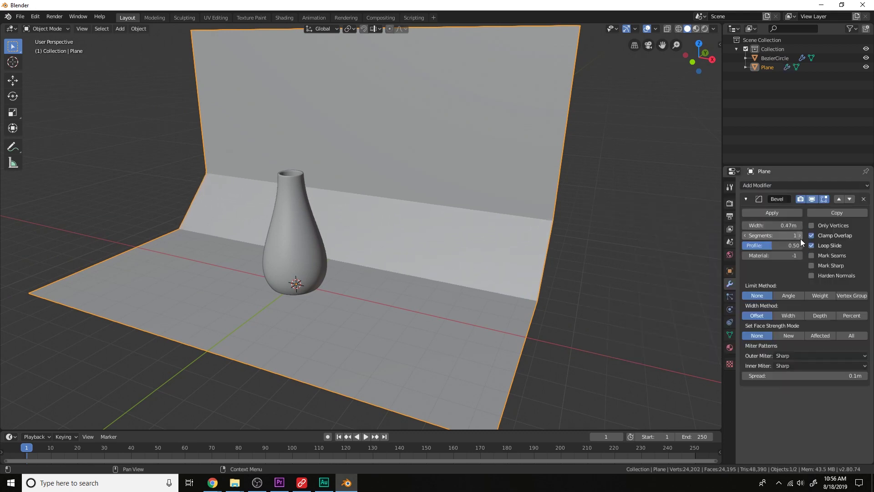
{"action": "left_click", "coordinate": [800, 239]}
{"action": "left_click", "coordinate": [801, 238]}
{"action": "left_click", "coordinate": [801, 238]}
{"action": "left_click", "coordinate": [801, 239]}
{"action": "left_click", "coordinate": [800, 235]}
{"action": "left_click", "coordinate": [800, 235]}
{"action": "left_click", "coordinate": [800, 235]}
{"action": "left_click", "coordinate": [800, 236]}
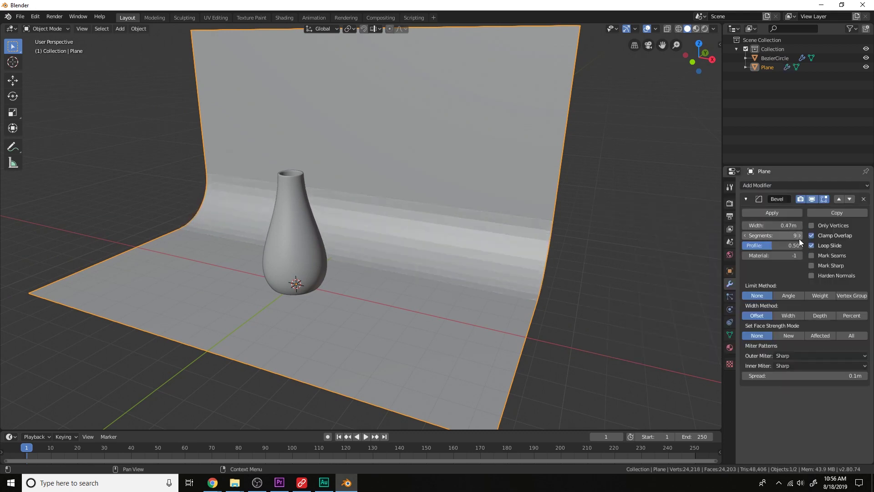
Shade the backdrop smooth and set its bevel width to 0.84 m
{"action": "right_click", "coordinate": [488, 251]}
{"action": "left_click", "coordinate": [478, 251]}
{"action": "middle_click_drag", "start_coordinate": [476, 249], "coordinate": [703, 247]}
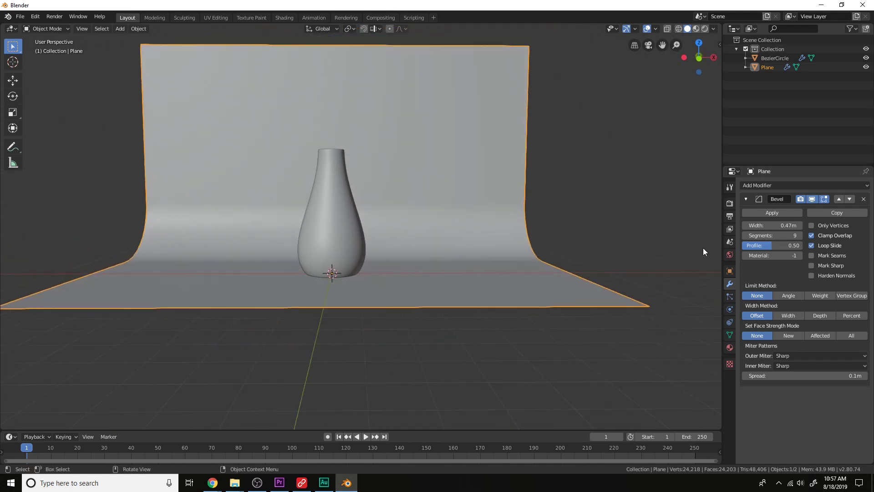
{"action": "left_click_drag", "start_coordinate": [770, 225], "coordinate": [798, 225]}
{"action": "middle_click_drag", "start_coordinate": [471, 253], "coordinate": [381, 263]}
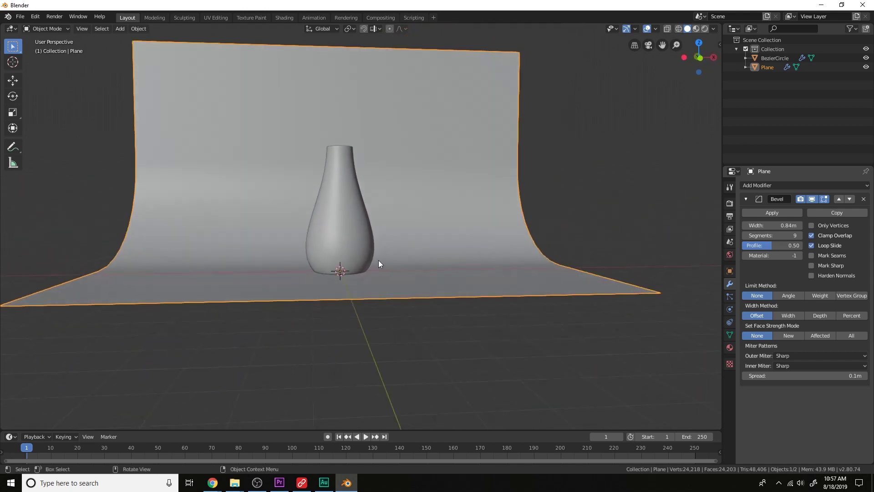
Add a camera to the scene and align it to the current front-facing view of the vase
{"action": "left_click", "coordinate": [345, 253]}
{"action": "key", "text": "KP_1"}
{"action": "key", "text": "shift+a"}
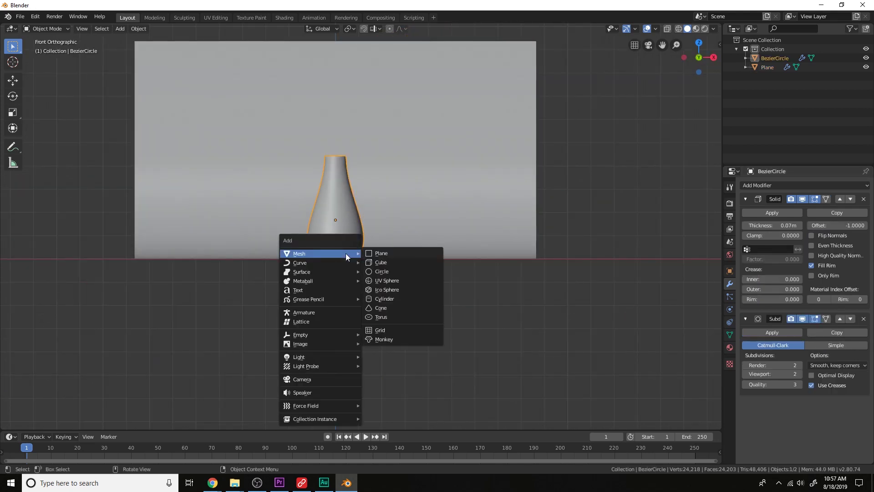
{"action": "left_click", "coordinate": [323, 379]}
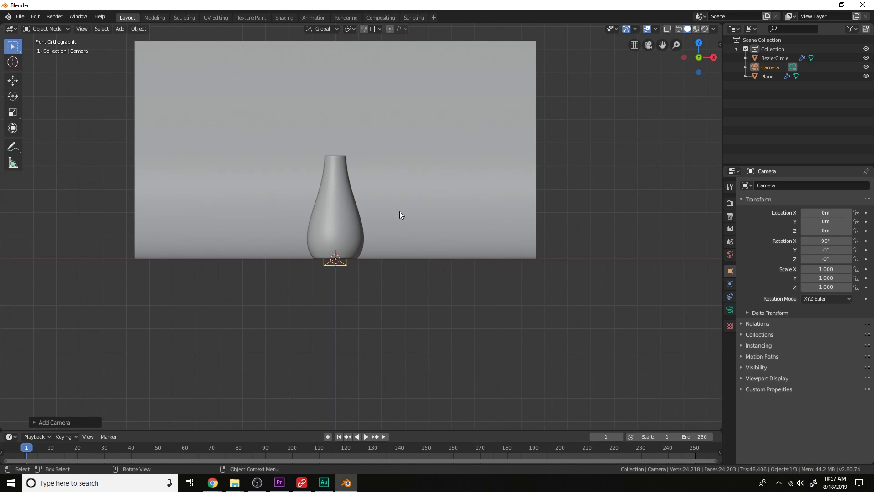
{"action": "key", "text": "ctrl+alt+KP_0"}
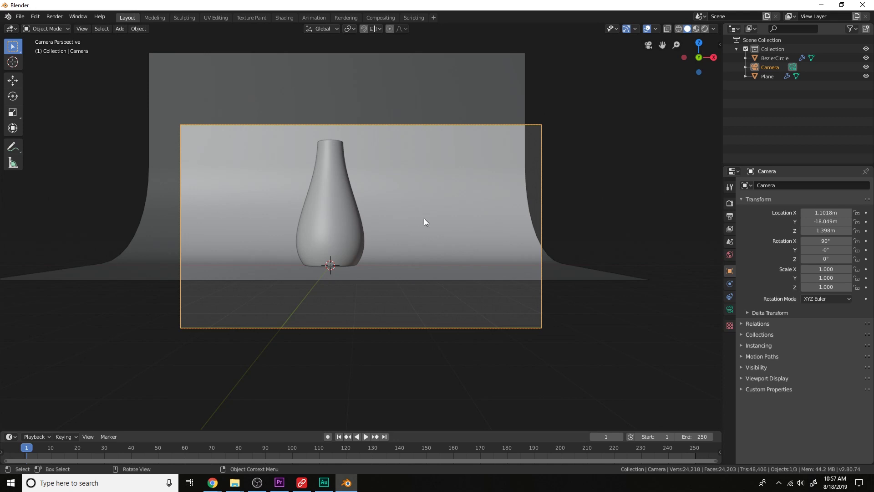
Move the camera to centre the vase in the frame and bring it about 4 m closer along its local Z axis
{"action": "key", "text": "g"}
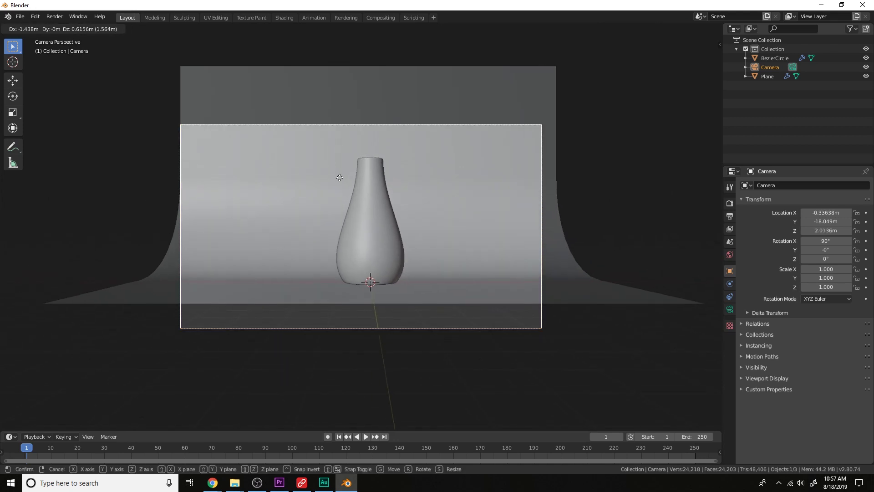
{"action": "left_click", "coordinate": [343, 182]}
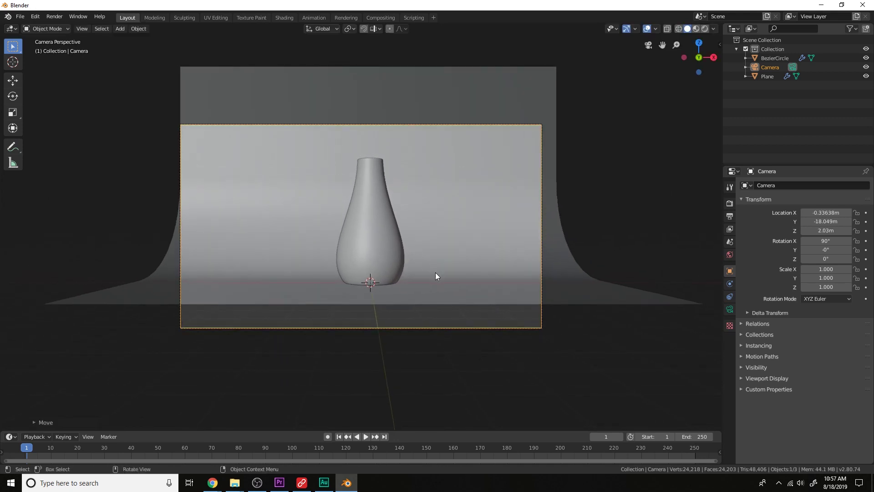
{"action": "key", "text": "g"}
{"action": "key", "text": "z"}
{"action": "key", "text": "z"}
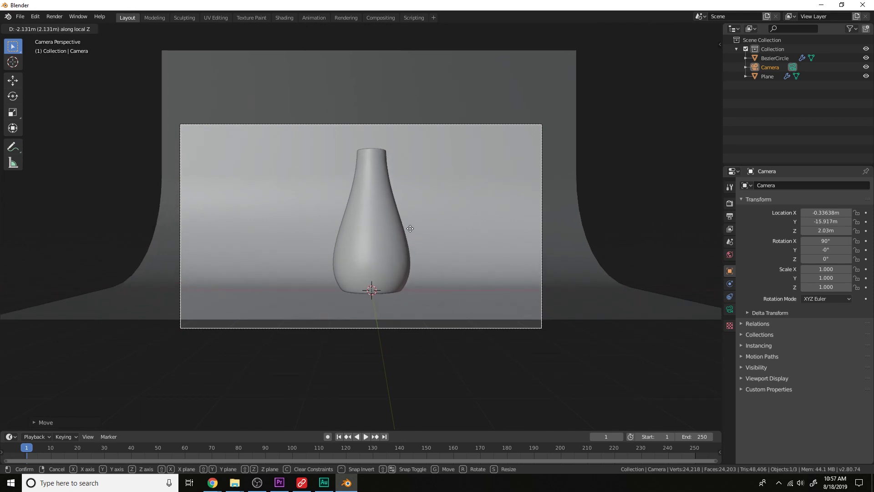
{"action": "left_click", "coordinate": [398, 208]}
{"action": "key", "text": "g"}
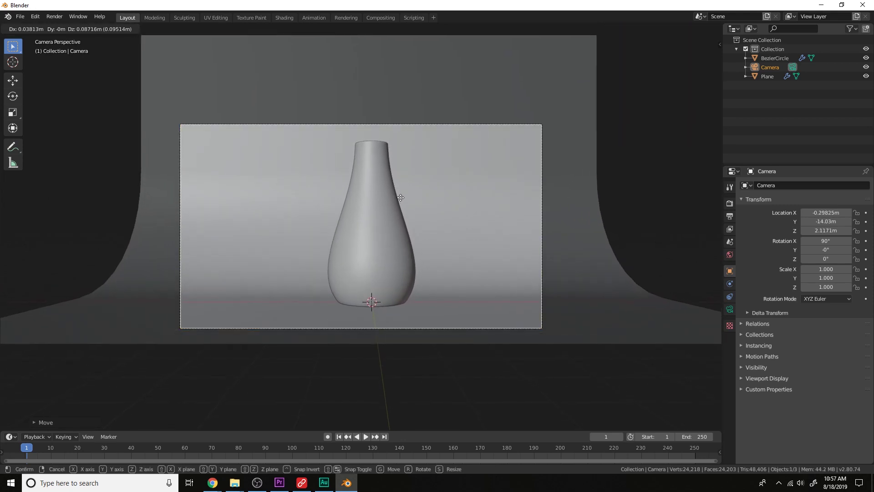
{"action": "left_click", "coordinate": [401, 196]}
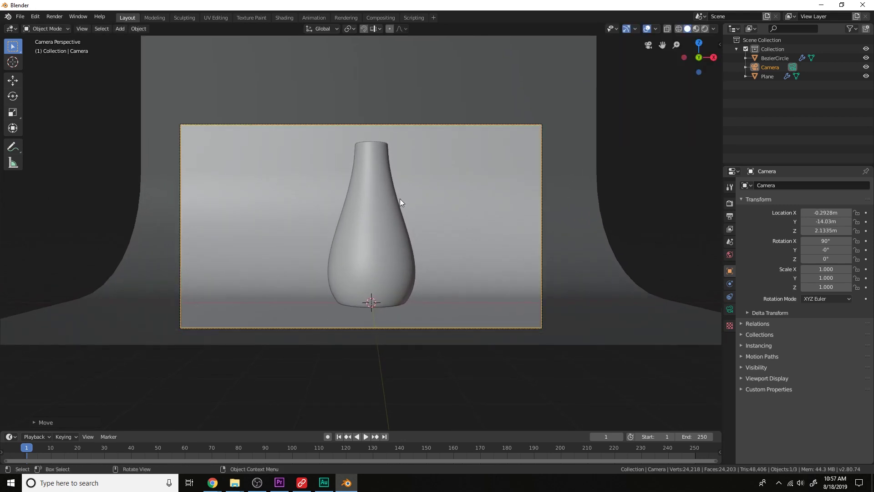
Show the scene in rendered shading, and set the render engine to Cycles with GPU Compute as the device
{"action": "left_click", "coordinate": [704, 29]}
{"action": "left_click", "coordinate": [730, 204]}
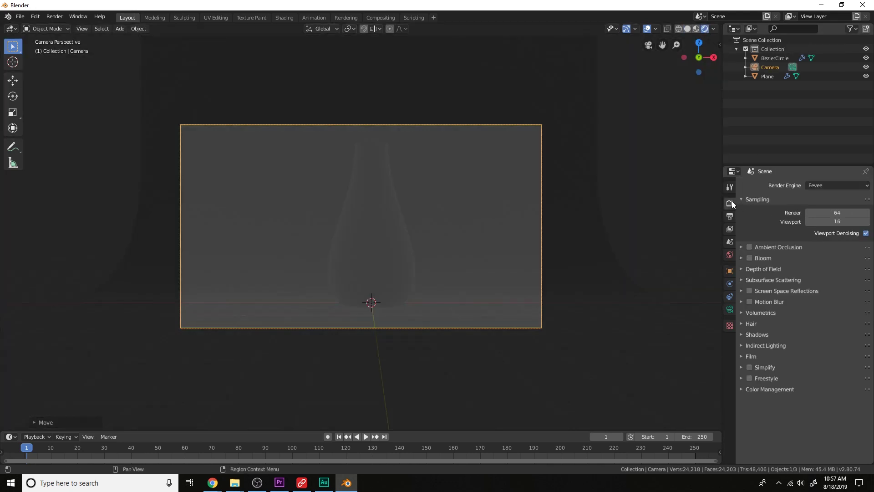
{"action": "left_click", "coordinate": [833, 183]}
{"action": "left_click", "coordinate": [824, 215]}
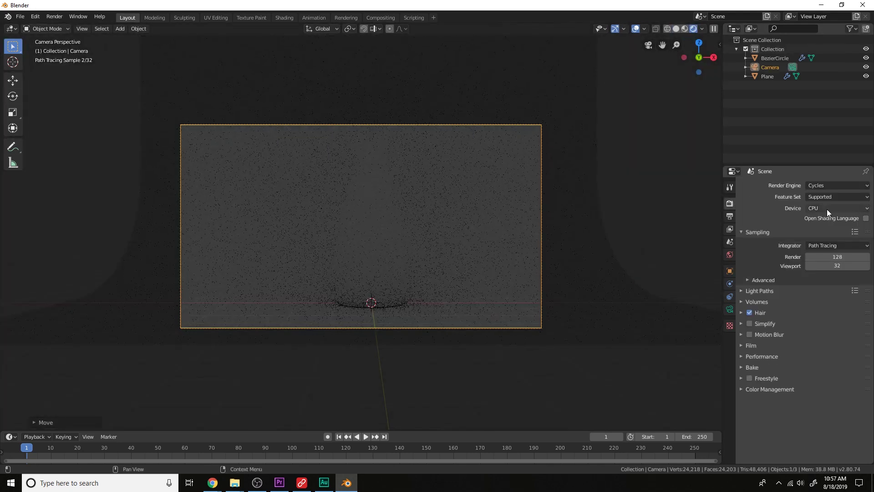
{"action": "left_click", "coordinate": [828, 207]}
{"action": "left_click", "coordinate": [828, 225]}
Use CUDA for the Cycles render devices in the system preferences, with both the GeForce GTX 970 and the Intel Core i5-9400F enabled
{"action": "left_click", "coordinate": [39, 16]}
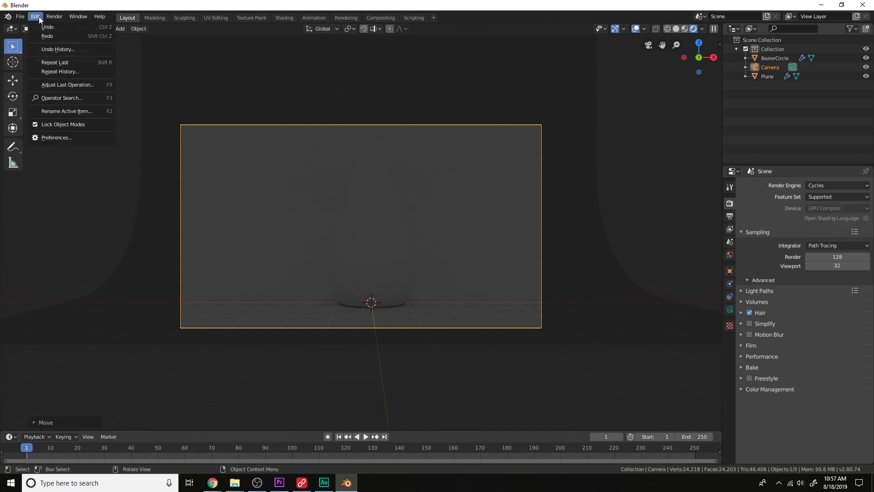
{"action": "left_click", "coordinate": [56, 135]}
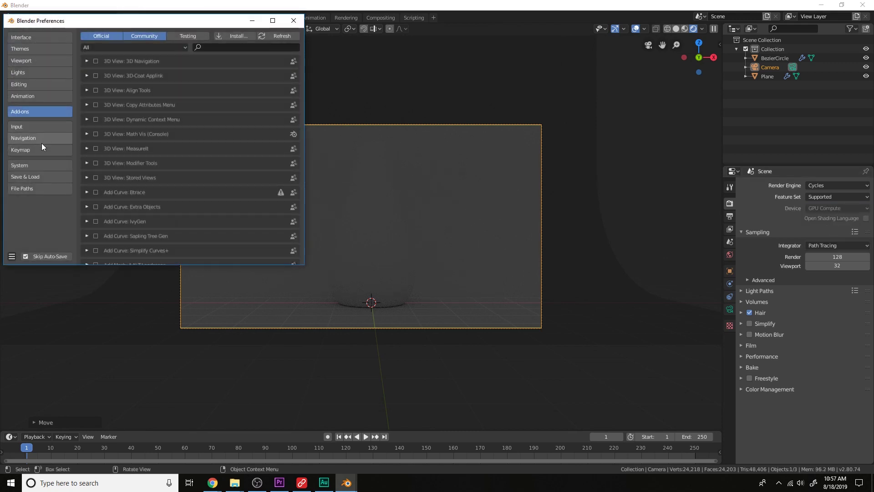
{"action": "left_click", "coordinate": [40, 165]}
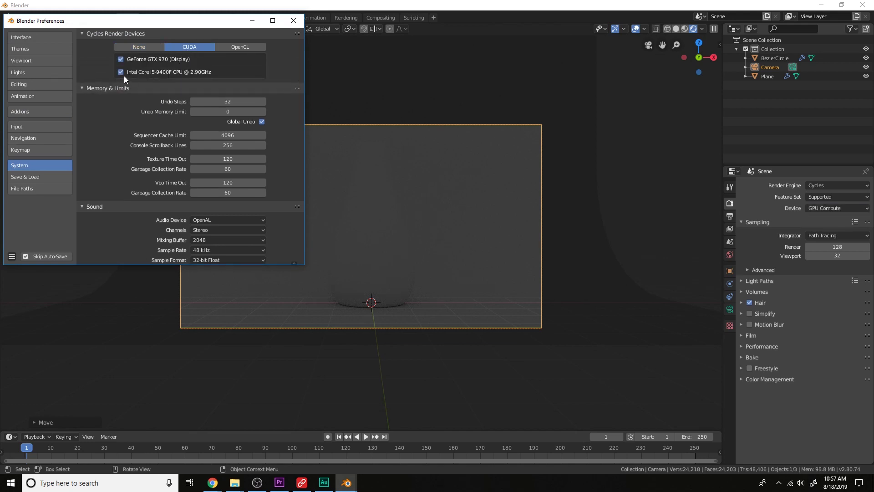
{"action": "left_click", "coordinate": [359, 237]}
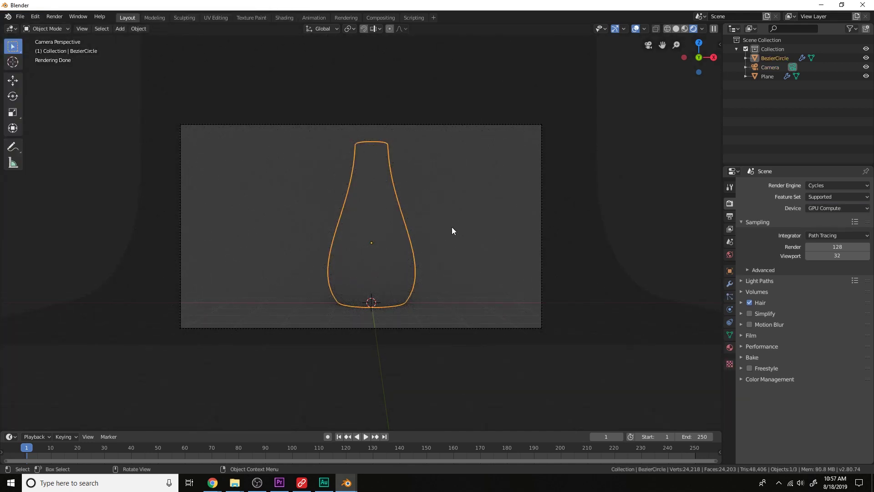
Add a plane at the origin and raise it along Z until it sits just above the vase's neck
{"action": "key", "text": "shift+a"}
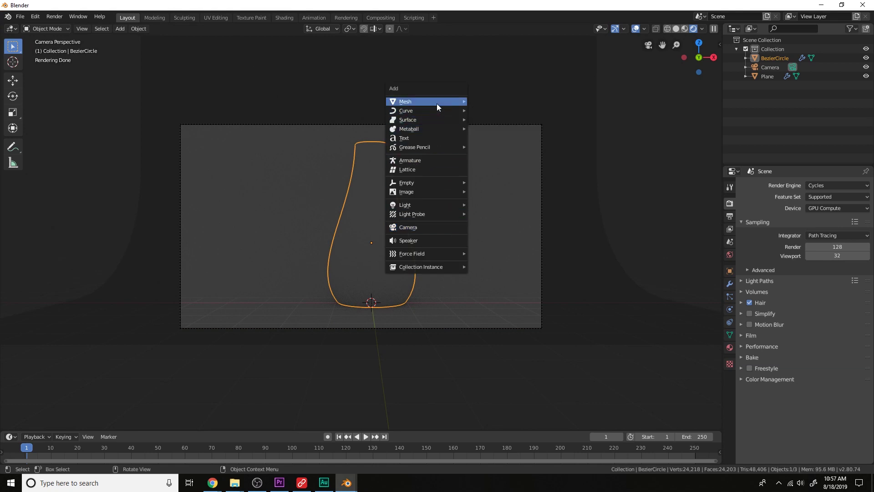
{"action": "mouse_move", "coordinate": [436, 103]}
{"action": "left_click", "coordinate": [481, 103]}
{"action": "key", "text": "g"}
{"action": "key", "text": "z"}
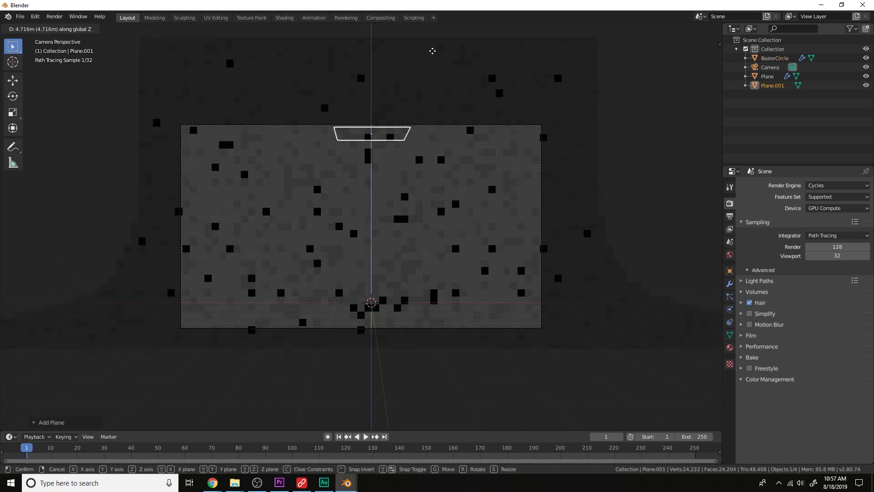
{"action": "left_click", "coordinate": [433, 50]}
Give the overhead plane a new material with an Emission surface and a strength of 20
{"action": "left_click", "coordinate": [729, 347]}
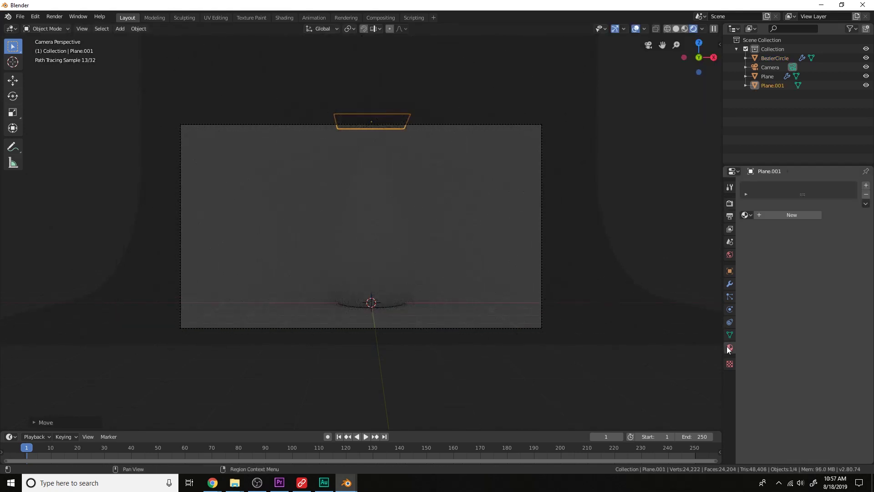
{"action": "left_click", "coordinate": [789, 217]}
{"action": "left_click", "coordinate": [824, 253]}
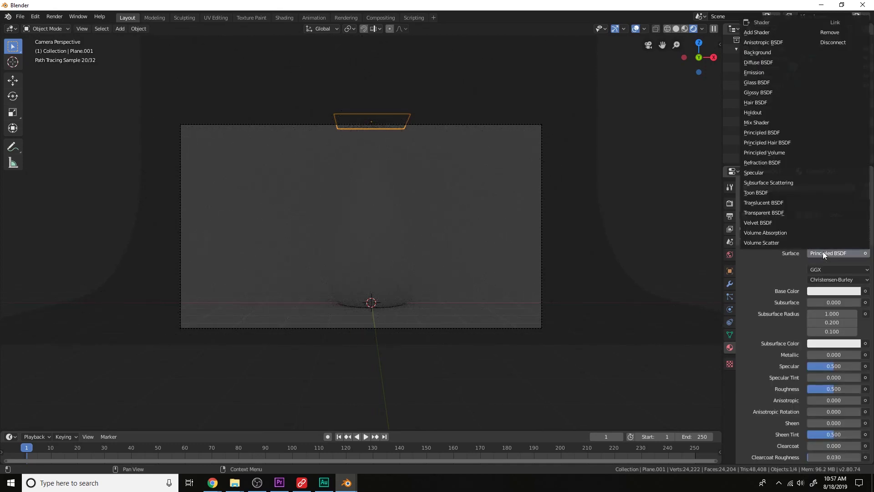
{"action": "key", "text": "e"}
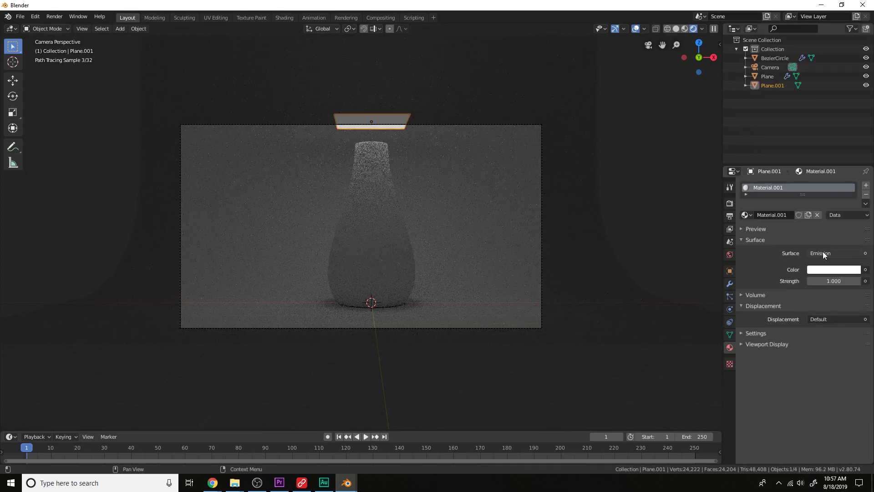
{"action": "left_click", "coordinate": [836, 280]}
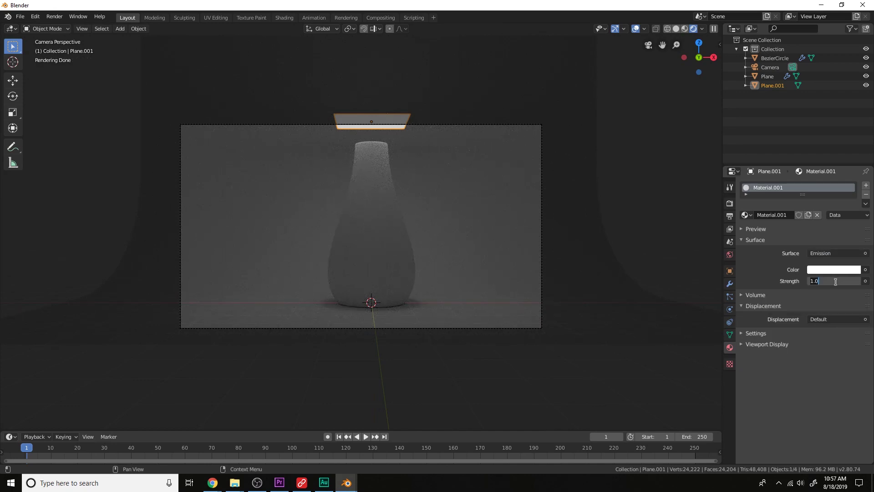
{"action": "type", "text": "20"}
{"action": "key", "text": "Return"}
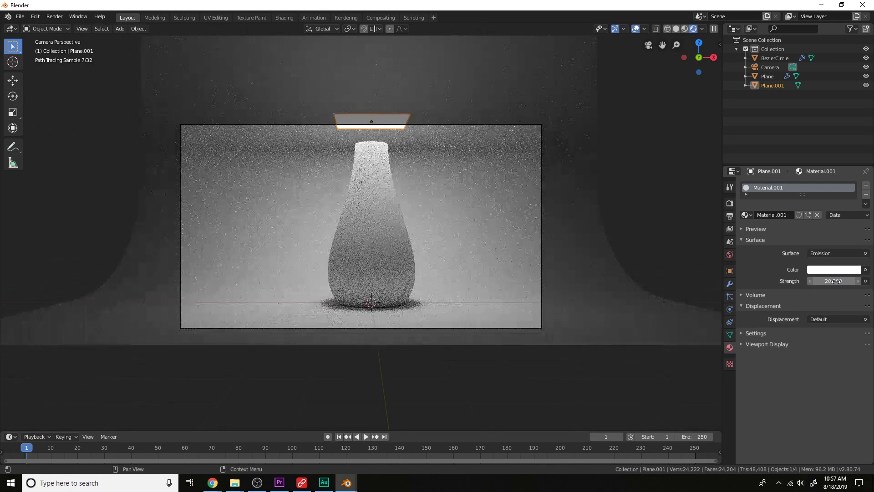
Move the light plane to the vase's upper right and add a Damped Track constraint that targets the vase along Z
{"action": "key", "text": "g"}
{"action": "left_click", "coordinate": [613, 196]}
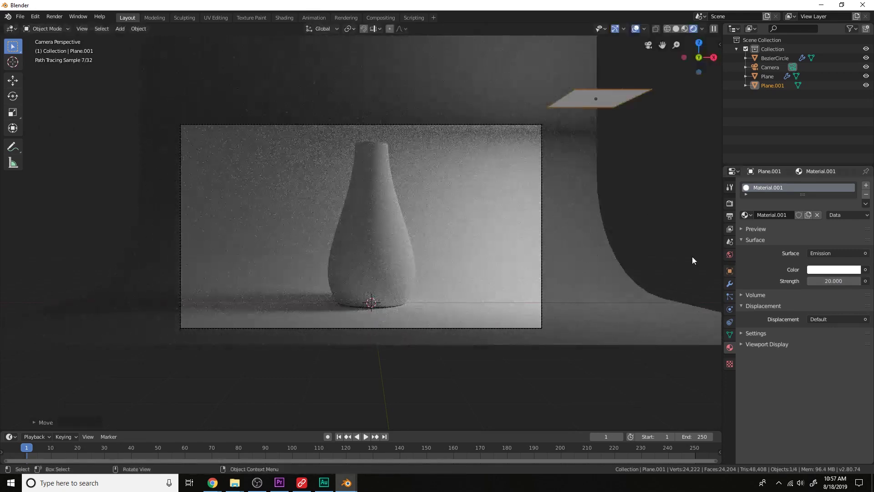
{"action": "left_click", "coordinate": [730, 322]}
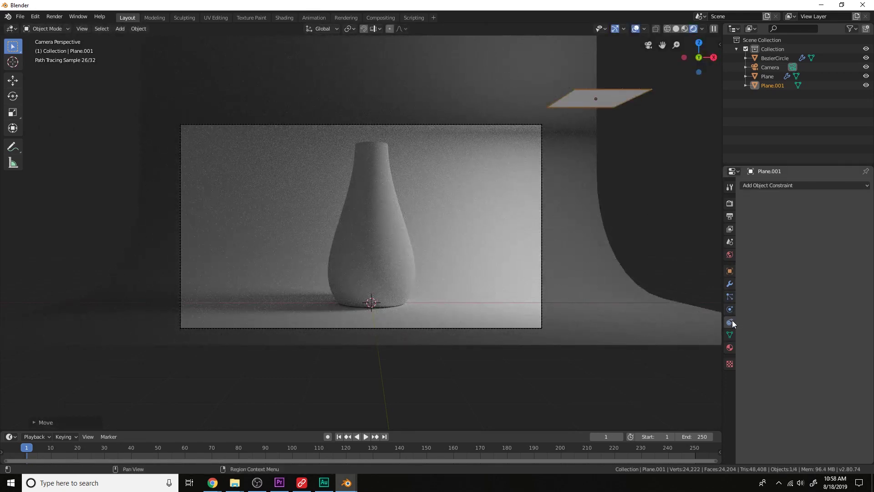
{"action": "left_click", "coordinate": [791, 185]}
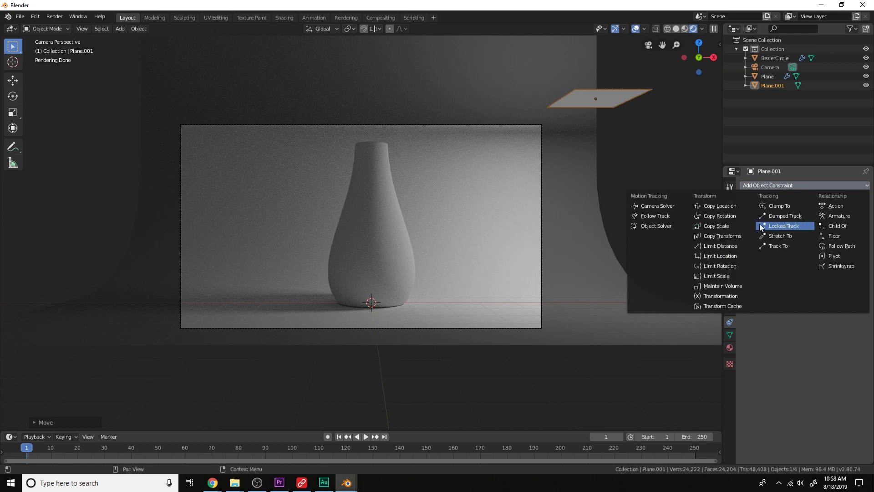
{"action": "left_click", "coordinate": [778, 218]}
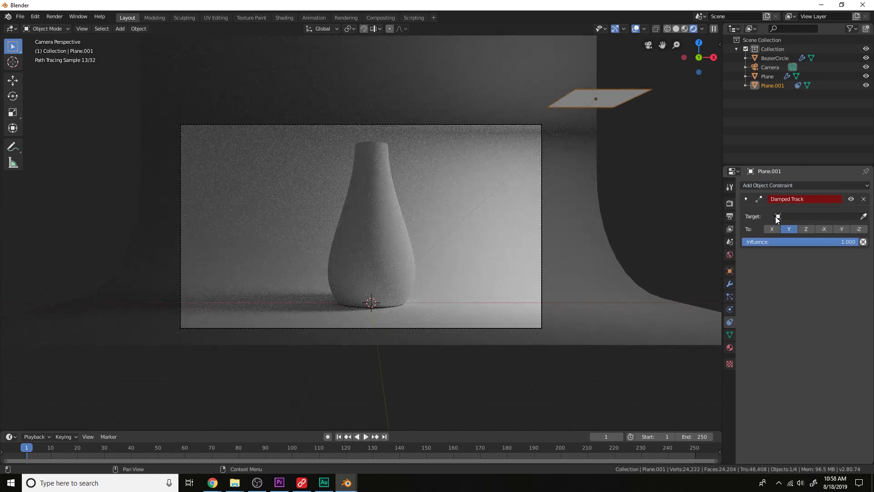
{"action": "left_click", "coordinate": [863, 217]}
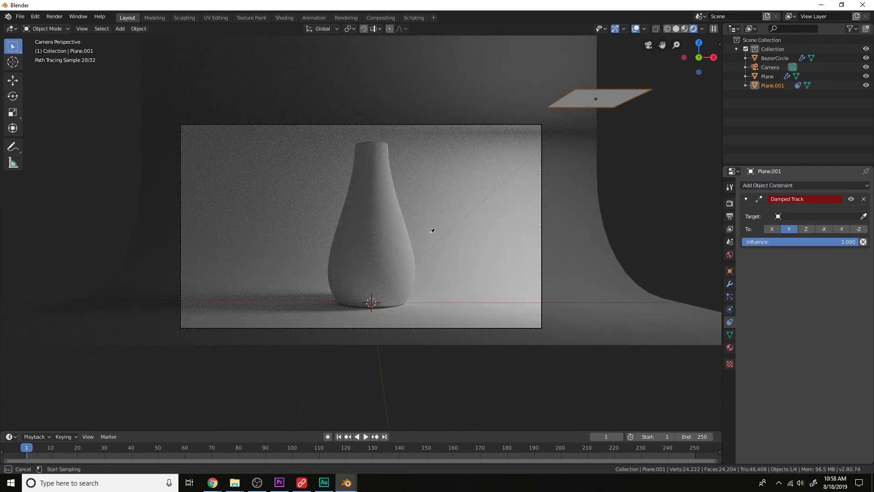
{"action": "left_click", "coordinate": [382, 241]}
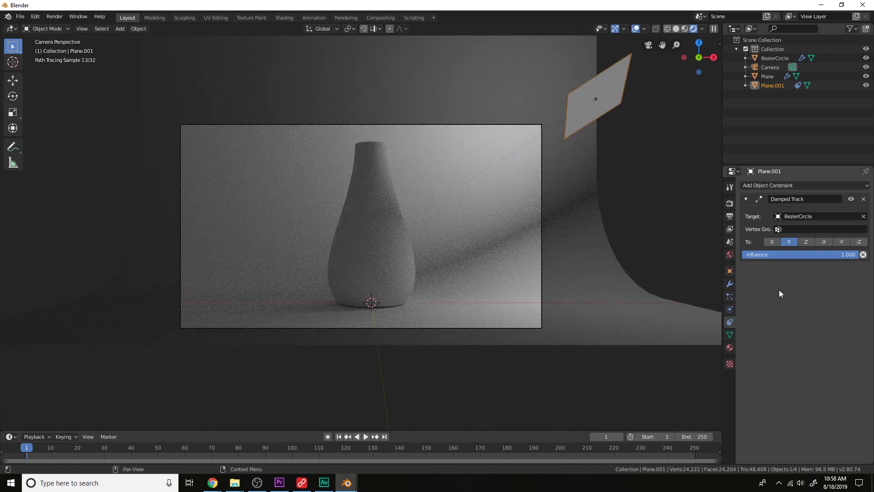
{"action": "left_click", "coordinate": [805, 242]}
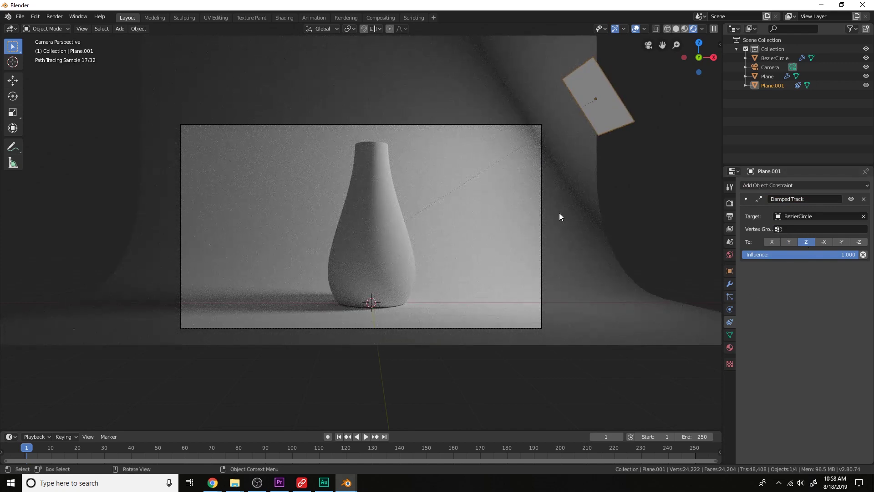
Move the light plane to the vase's upper left, outside the backdrop's edge, and scale it up about 2.9 times
{"action": "middle_click_drag", "start_coordinate": [559, 212], "coordinate": [548, 250]}
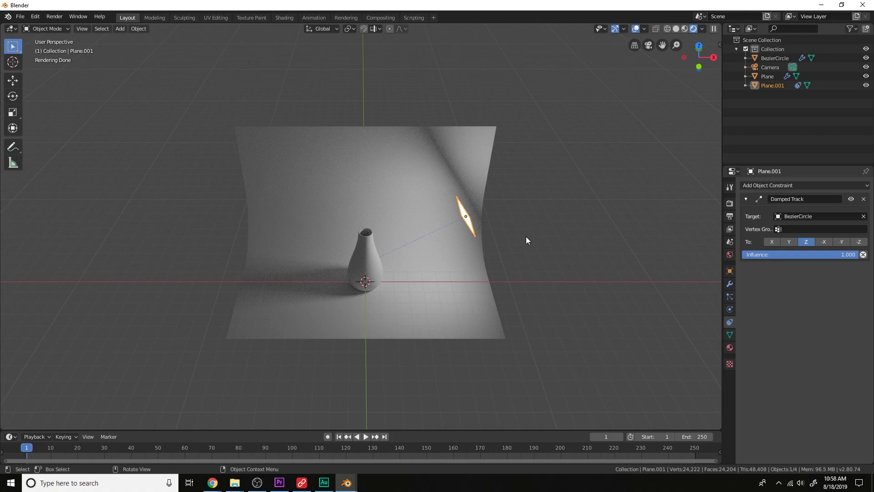
{"action": "key", "text": "g"}
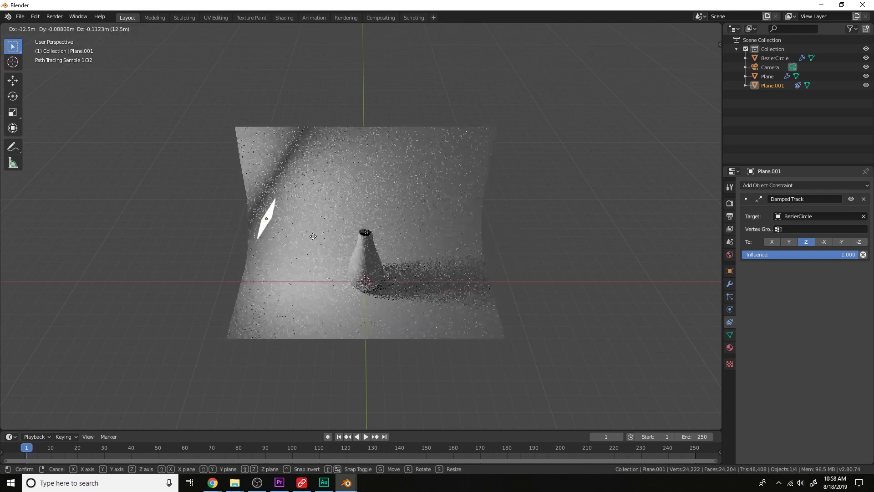
{"action": "key", "text": "s"}
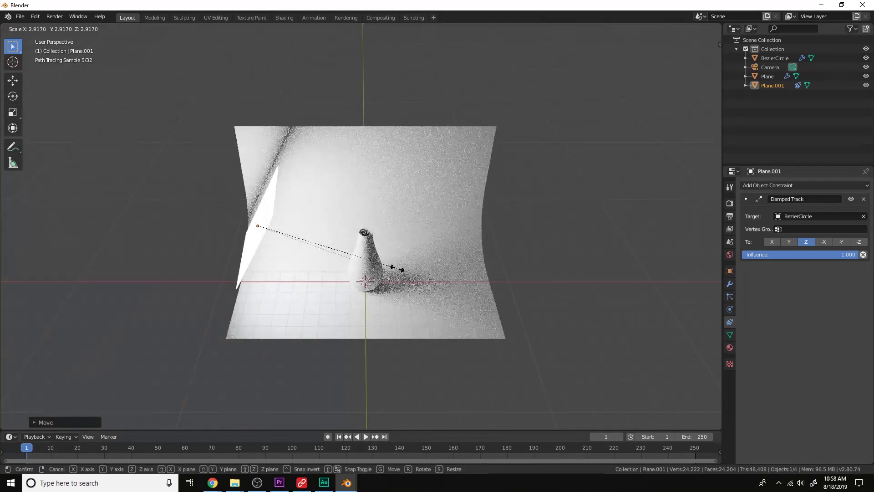
{"action": "left_click", "coordinate": [397, 272]}
{"action": "key", "text": "KP_0"}
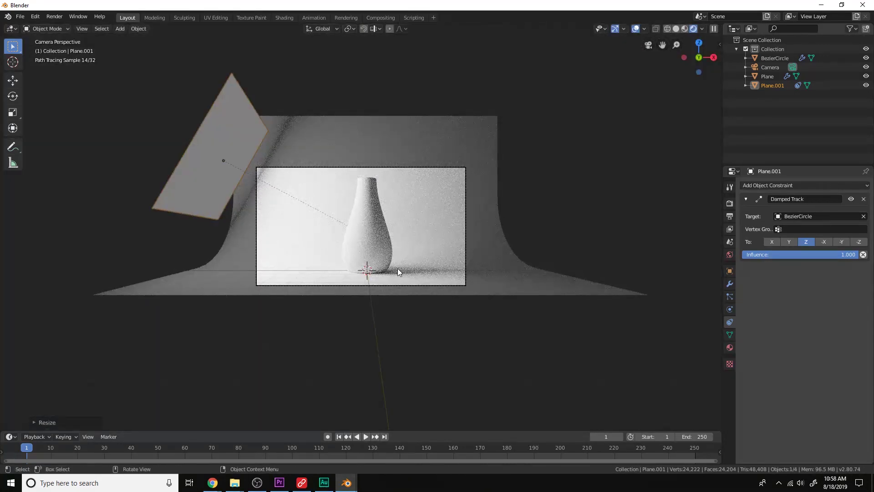
{"action": "key", "text": "g"}
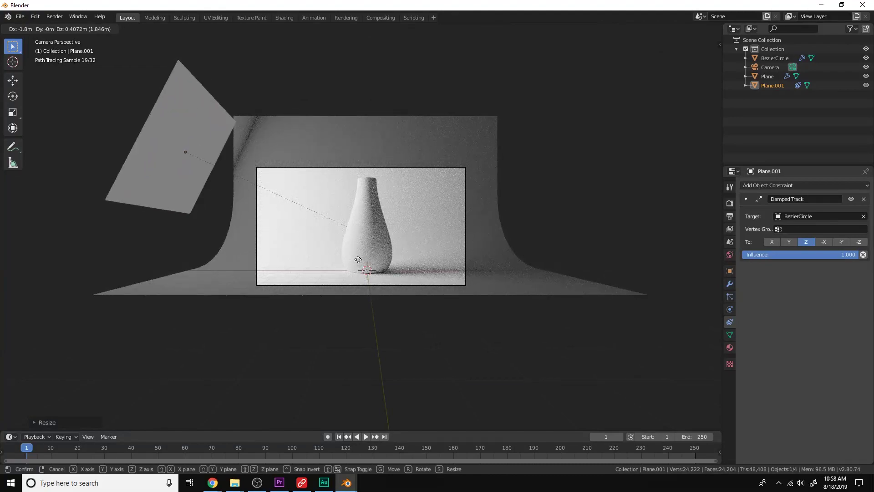
{"action": "left_click", "coordinate": [352, 261]}
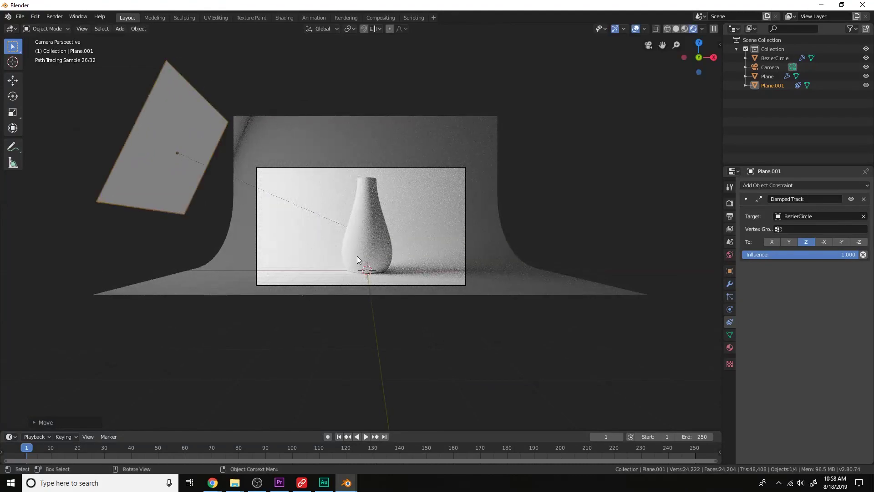
Give the vase a new Principled BSDF material with a pure white base color and a roughness of 0.125
{"action": "left_click", "coordinate": [360, 252]}
{"action": "scroll", "coordinate": [477, 215], "scroll_direction": "up", "scroll_amount": 4}
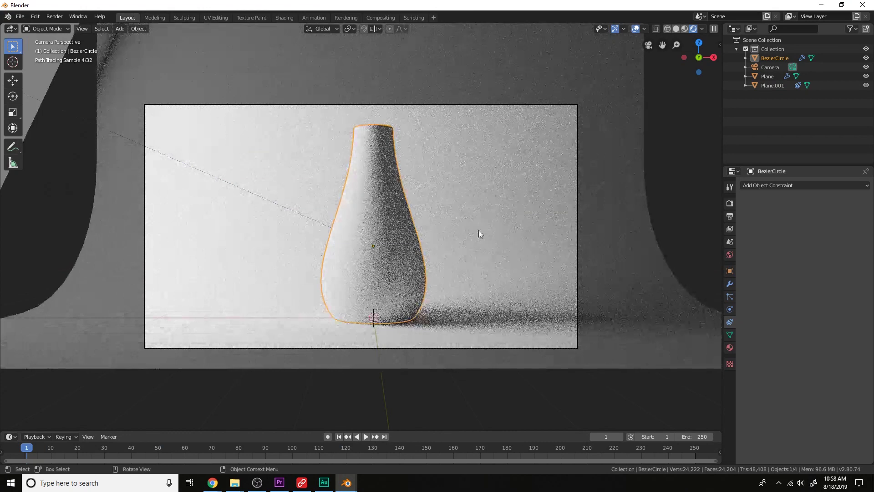
{"action": "left_click", "coordinate": [730, 347]}
{"action": "left_click", "coordinate": [786, 214]}
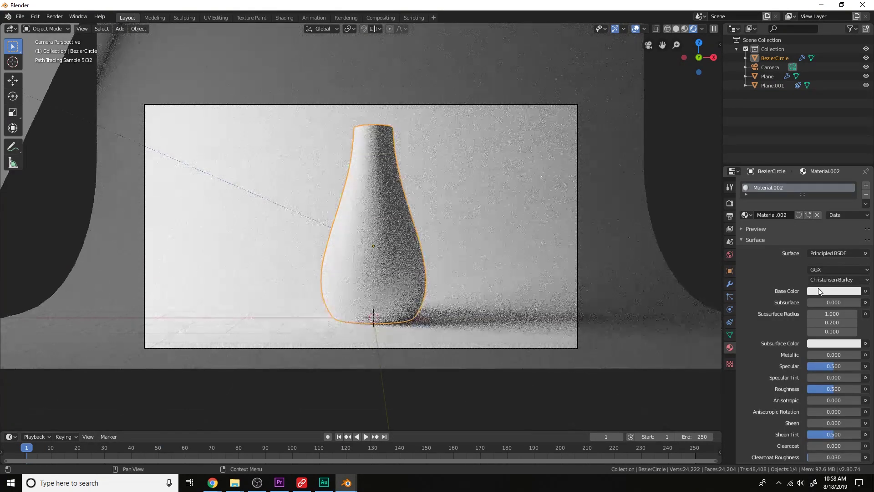
{"action": "left_click", "coordinate": [833, 290]}
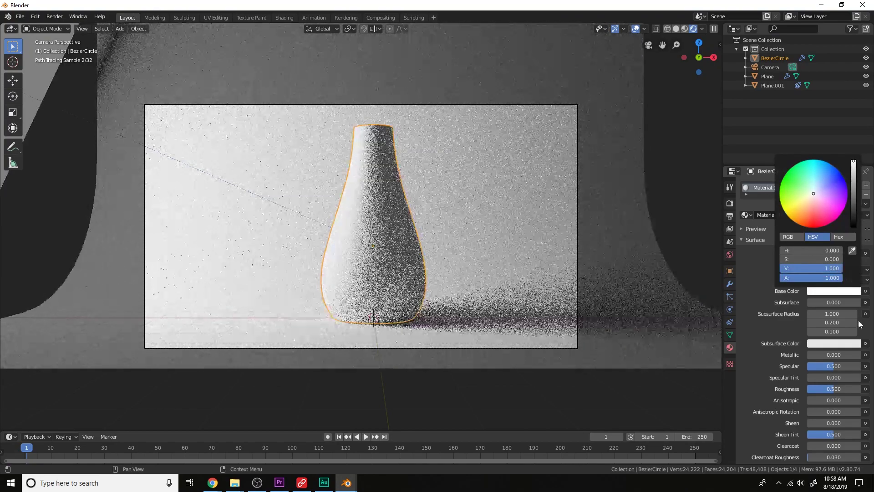
{"action": "left_click_drag", "start_coordinate": [837, 389], "coordinate": [812, 389]}
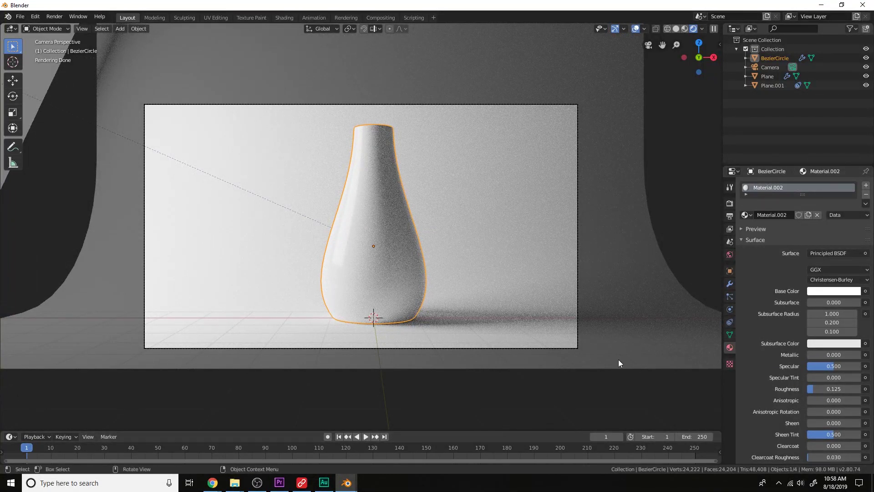
Darken the world background color to black
{"action": "left_click", "coordinate": [730, 254]}
{"action": "left_click", "coordinate": [833, 239]}
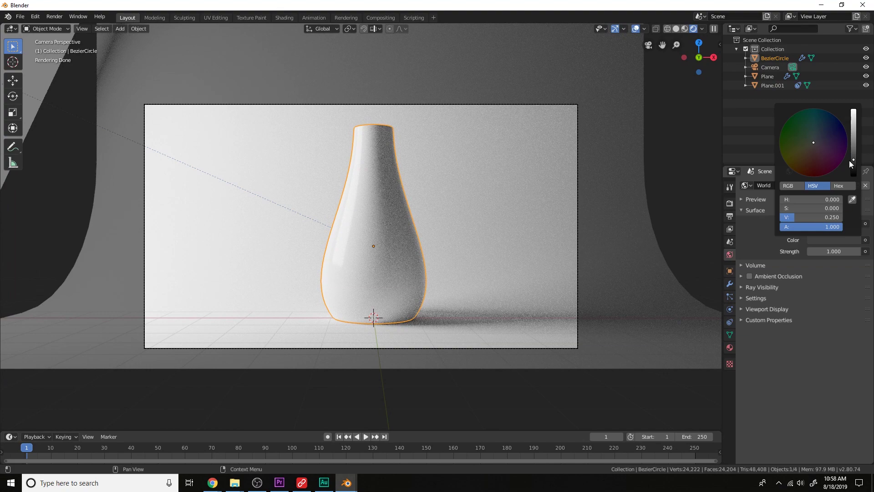
{"action": "left_click_drag", "start_coordinate": [849, 160], "coordinate": [853, 175]}
Enable color management curves and add a combined-curve point in the shadows, pulled down to about X 0.229, Y 0.1
{"action": "left_click", "coordinate": [730, 203]}
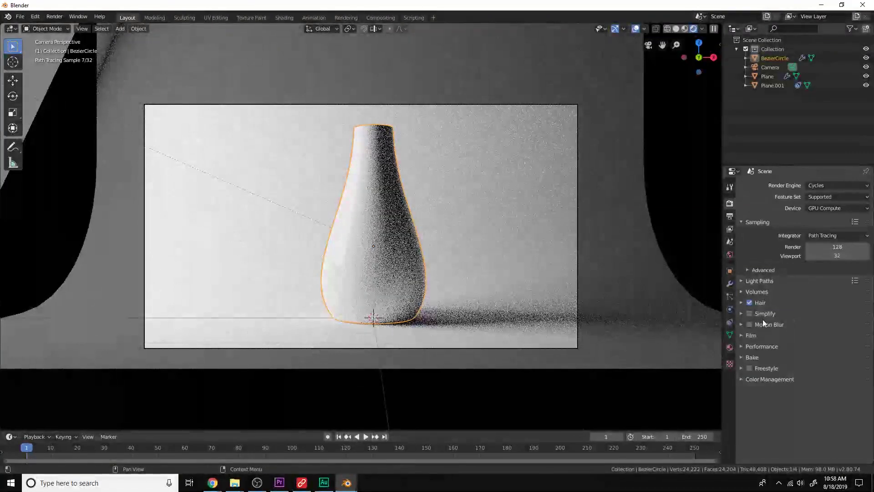
{"action": "left_click", "coordinate": [758, 380]}
{"action": "left_click", "coordinate": [748, 458]}
{"action": "scroll", "coordinate": [797, 380], "scroll_direction": "down", "scroll_amount": 5}
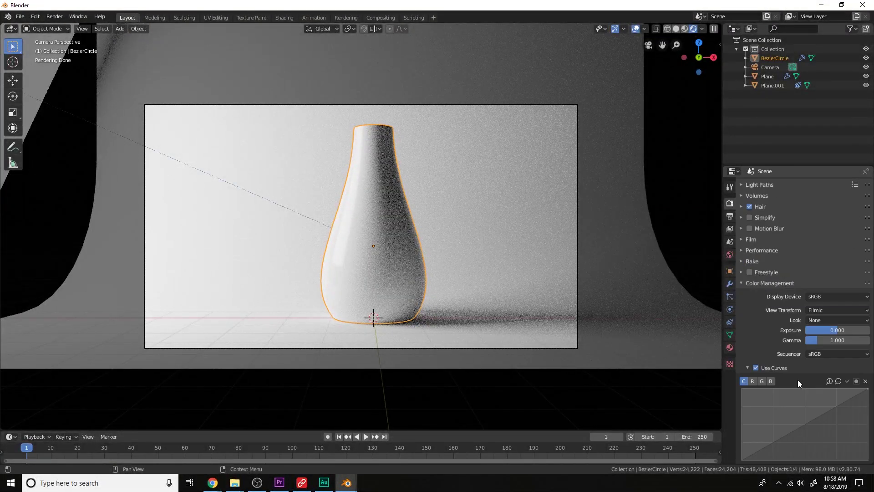
{"action": "scroll", "coordinate": [797, 380], "scroll_direction": "down", "scroll_amount": 3}
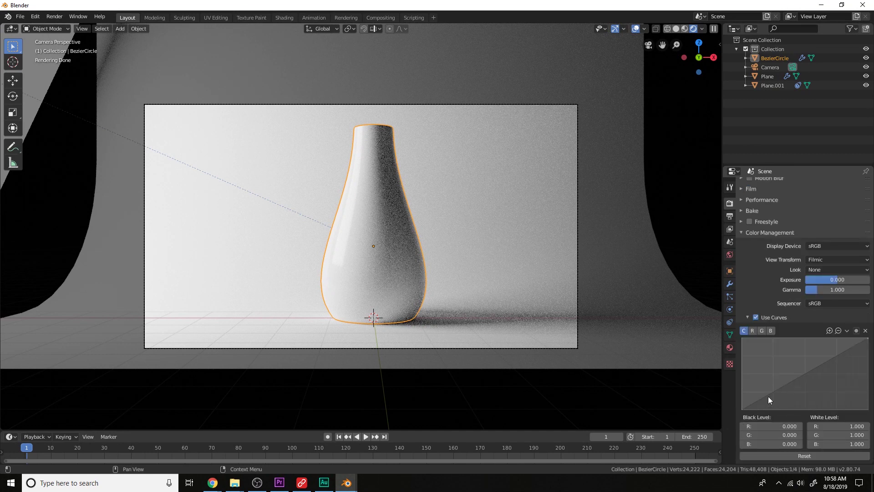
{"action": "left_click_drag", "start_coordinate": [769, 395], "coordinate": [770, 403]}
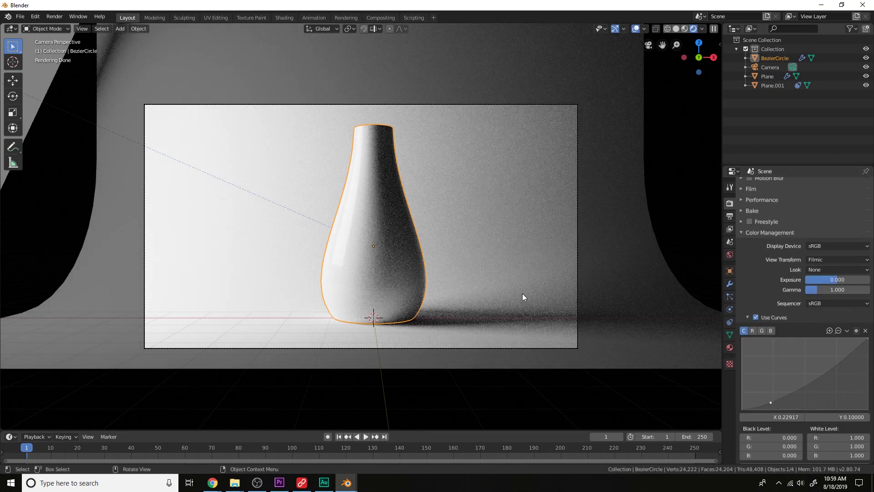
Enlarge the timeline area to about half the window height and turn it into a Shader Editor for the vase's material
{"action": "left_click_drag", "start_coordinate": [406, 431], "coordinate": [401, 312]}
{"action": "left_click", "coordinate": [11, 317]}
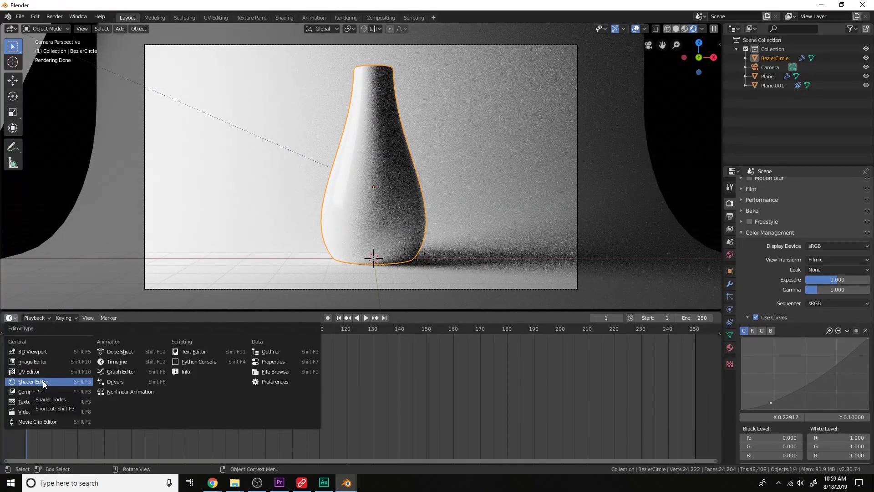
{"action": "left_click", "coordinate": [44, 384]}
{"action": "key", "text": "Home"}
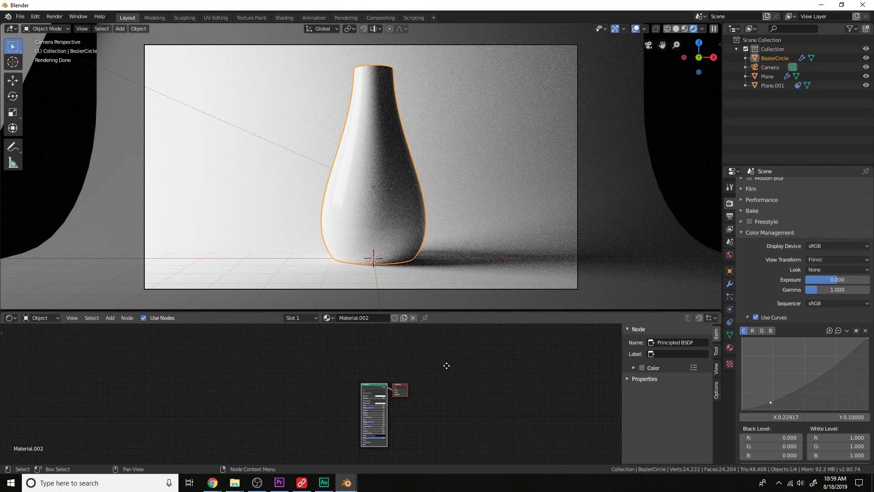
{"action": "left_click_drag", "start_coordinate": [456, 311], "coordinate": [457, 218]}
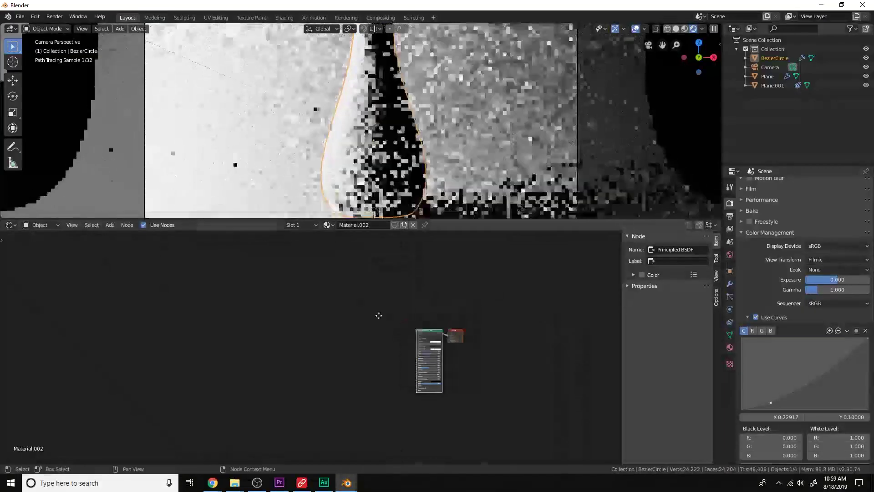
{"action": "scroll", "coordinate": [415, 315], "scroll_direction": "up", "scroll_amount": 3}
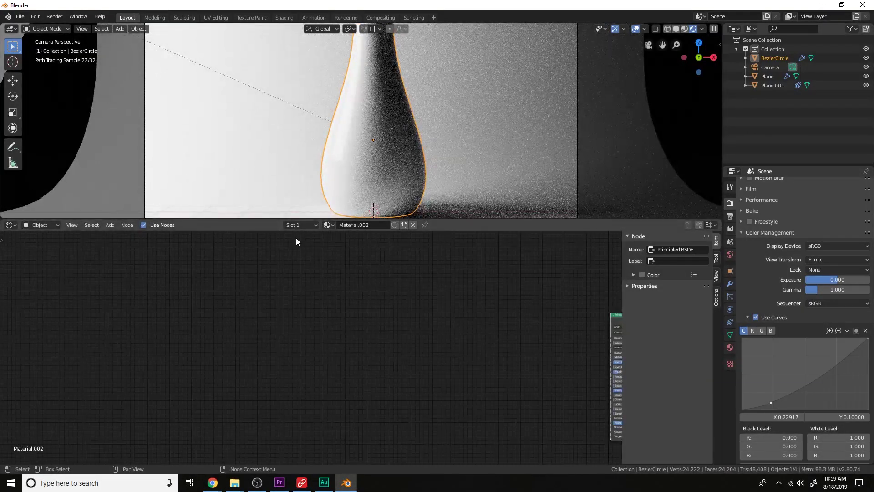
Enable the Node Wrangler add-on in the preferences
{"action": "left_click", "coordinate": [36, 20]}
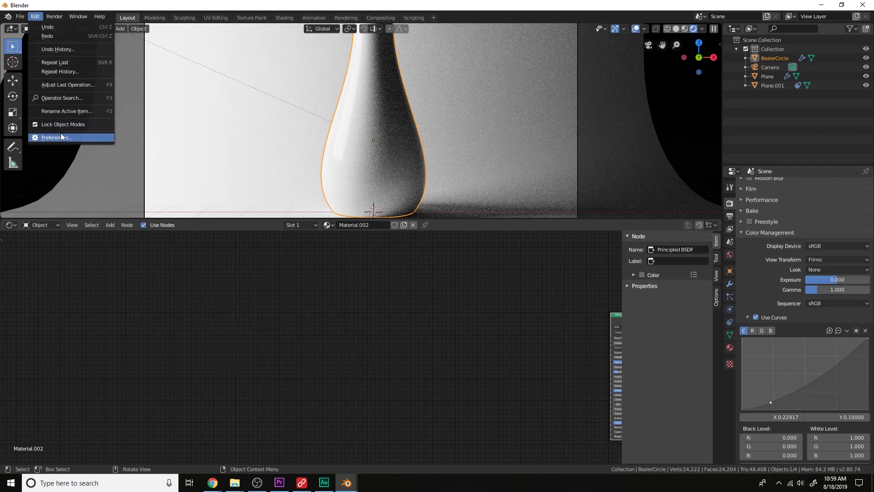
{"action": "left_click", "coordinate": [61, 133]}
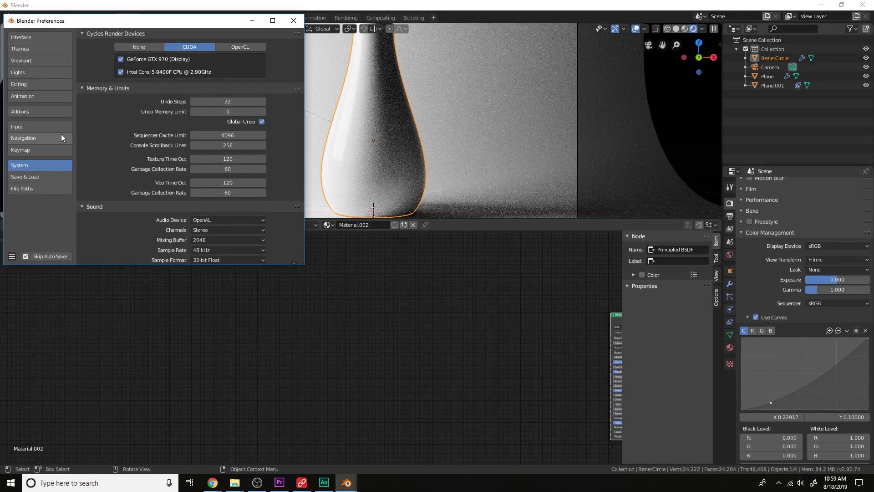
{"action": "left_click", "coordinate": [39, 112]}
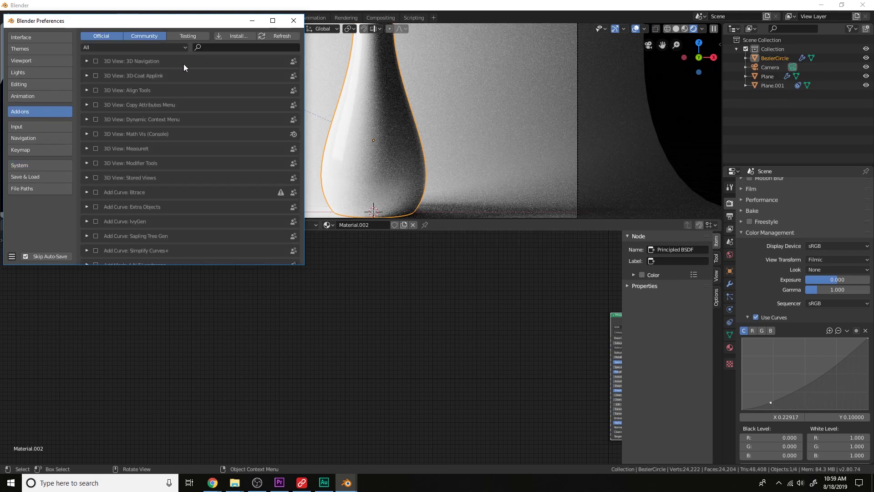
{"action": "left_click", "coordinate": [204, 49]}
{"action": "type", "text": "node"}
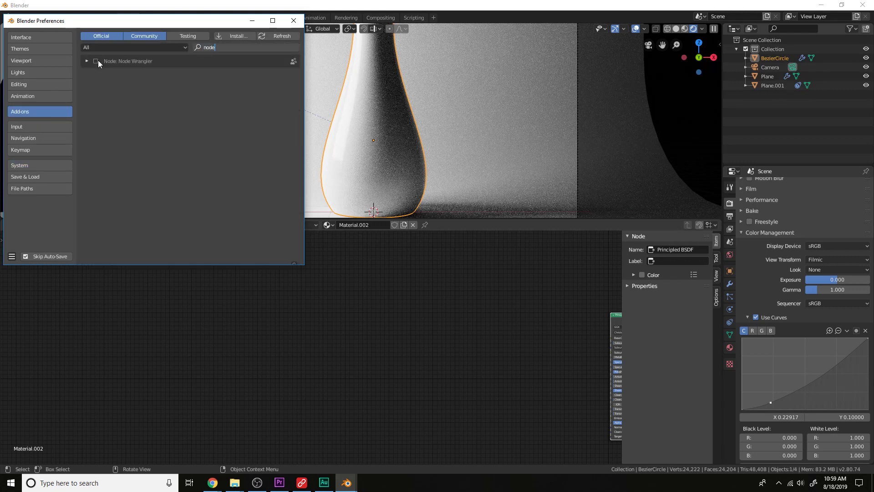
{"action": "left_click", "coordinate": [97, 61]}
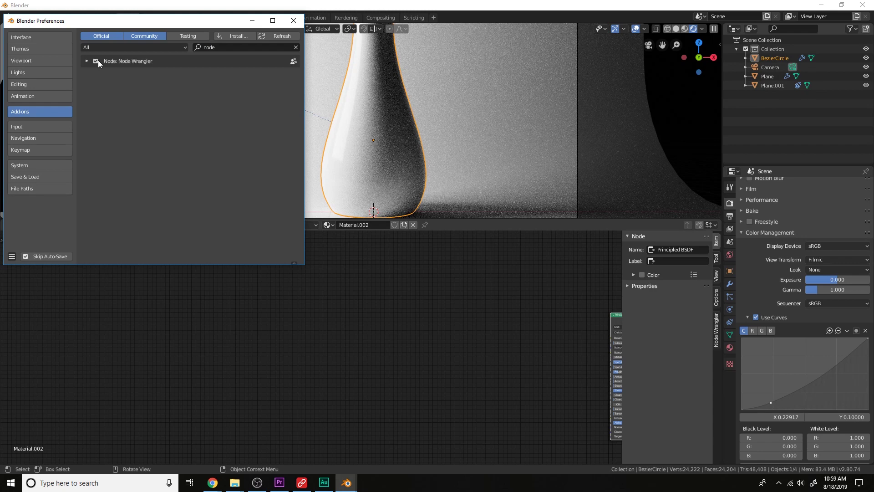
Add a Voronoi Texture node to the vase's material, placed well before the Principled BSDF
{"action": "left_click", "coordinate": [351, 318]}
{"action": "key", "text": "shift+a"}
{"action": "left_click", "coordinate": [385, 313]}
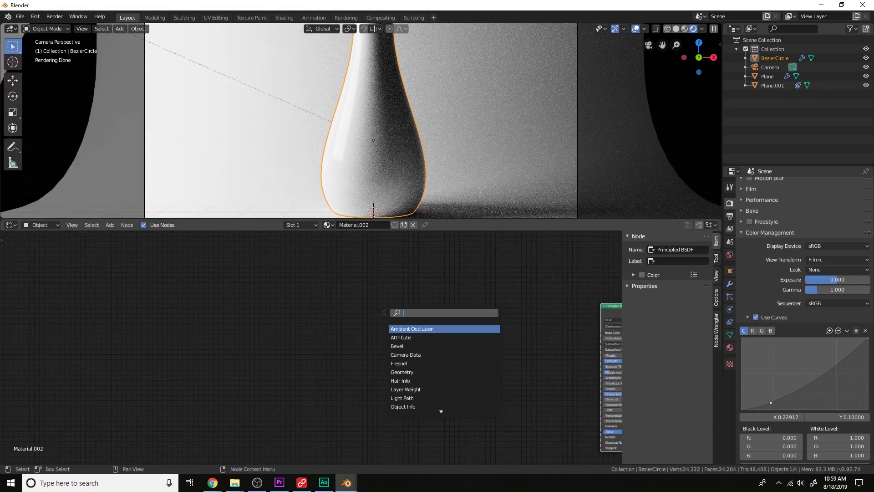
{"action": "type", "text": "vor"}
{"action": "key", "text": "Return"}
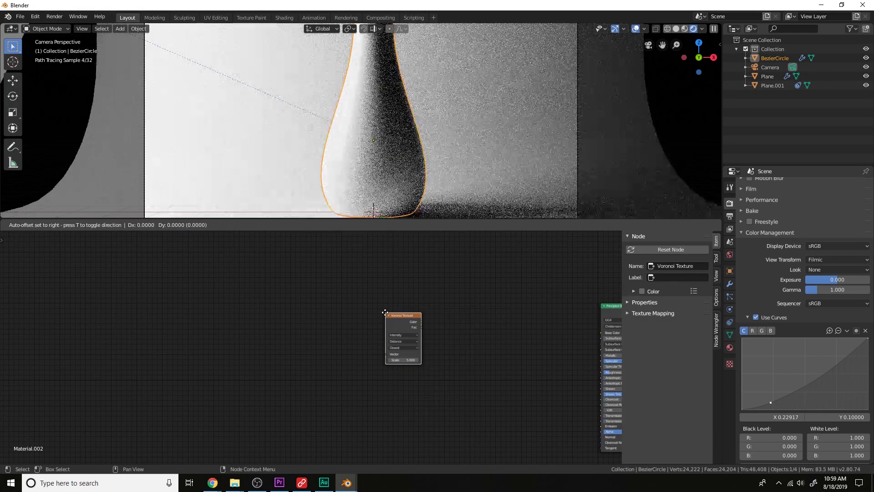
{"action": "left_click", "coordinate": [370, 322]}
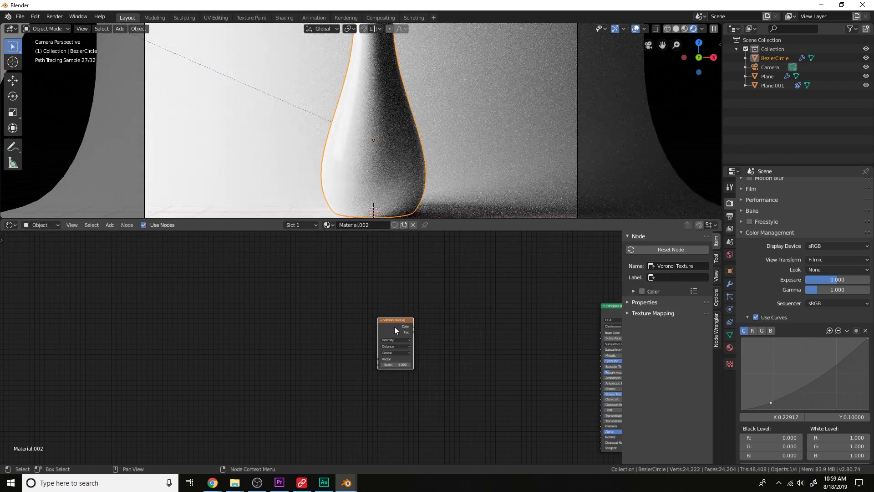
Give the Voronoi Texture linked Texture Coordinate and Mapping nodes and preview its color output on the vase
{"action": "key", "text": "ctrl+t"}
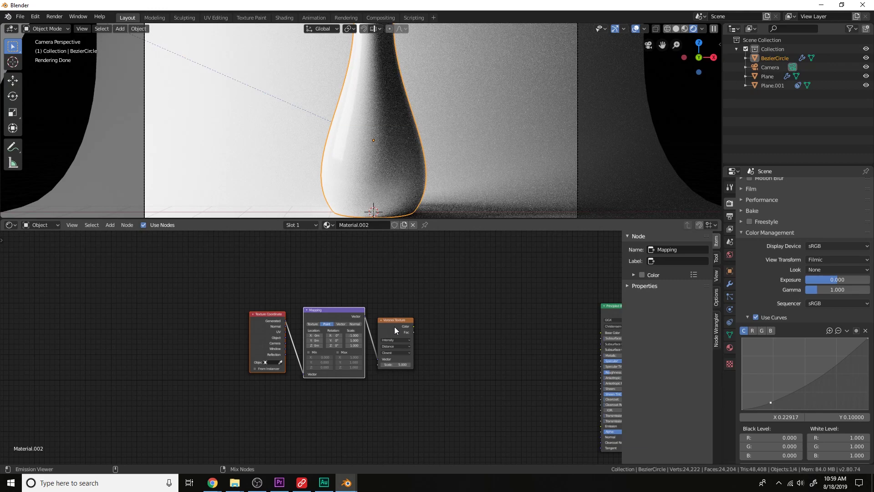
{"action": "left_click", "coordinate": [395, 327], "text": "ctrl+shift"}
{"action": "scroll", "coordinate": [373, 326], "scroll_direction": "up", "scroll_amount": 2}
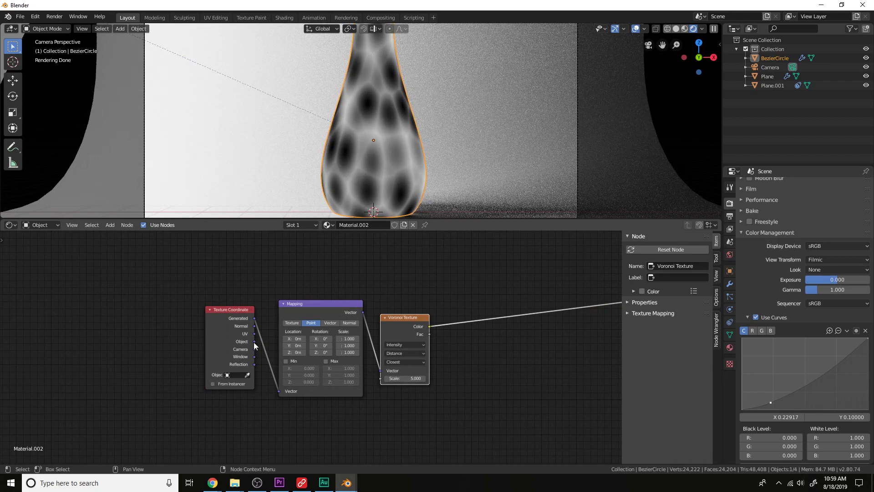
Feed the Mapping node from the Object coordinates and apply the vase's scale
{"action": "left_click_drag", "start_coordinate": [254, 342], "coordinate": [280, 391]}
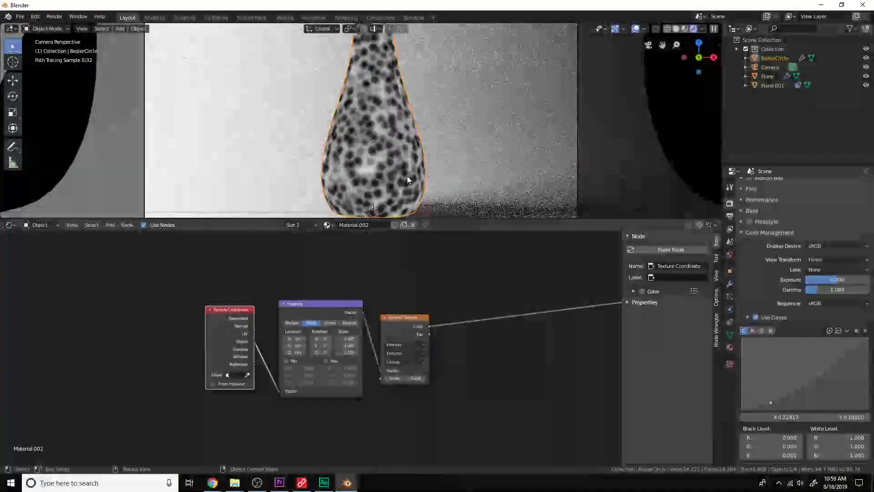
{"action": "key", "text": "ctrl+a"}
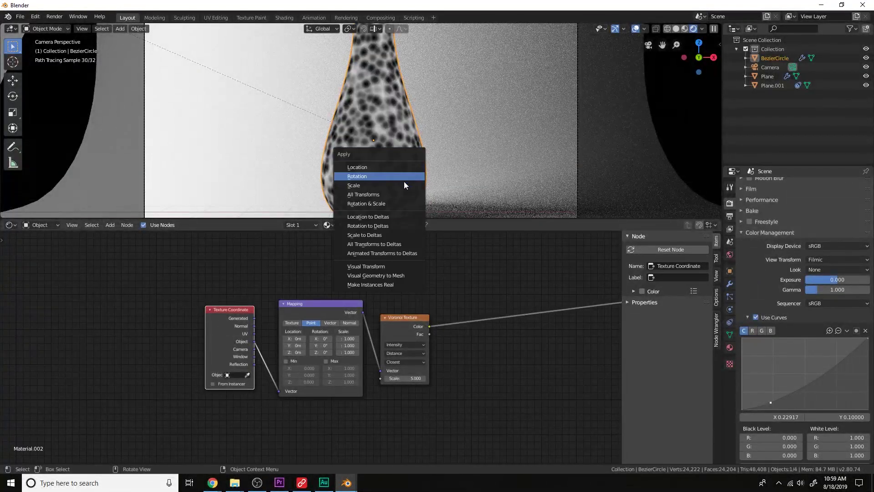
{"action": "left_click", "coordinate": [404, 182]}
Set the Voronoi Texture's feature to Crackle and its scale to 1
{"action": "scroll", "coordinate": [451, 345], "scroll_direction": "up", "scroll_amount": 2}
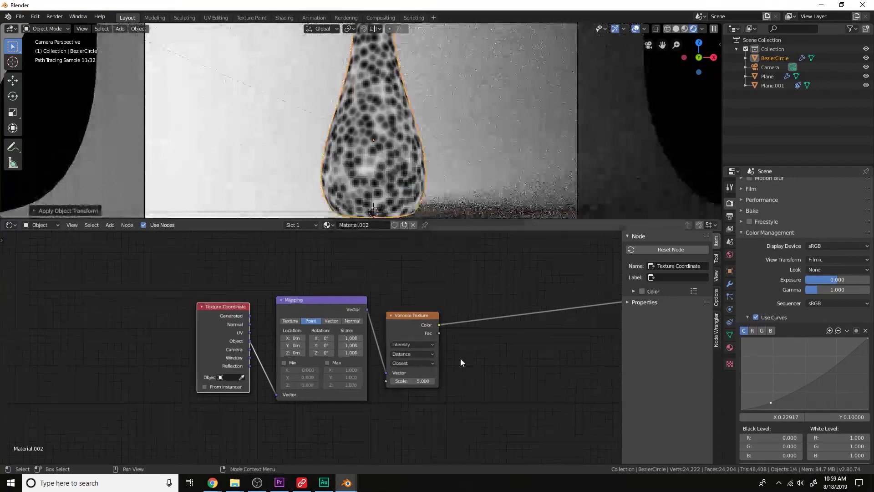
{"action": "left_click", "coordinate": [435, 368]}
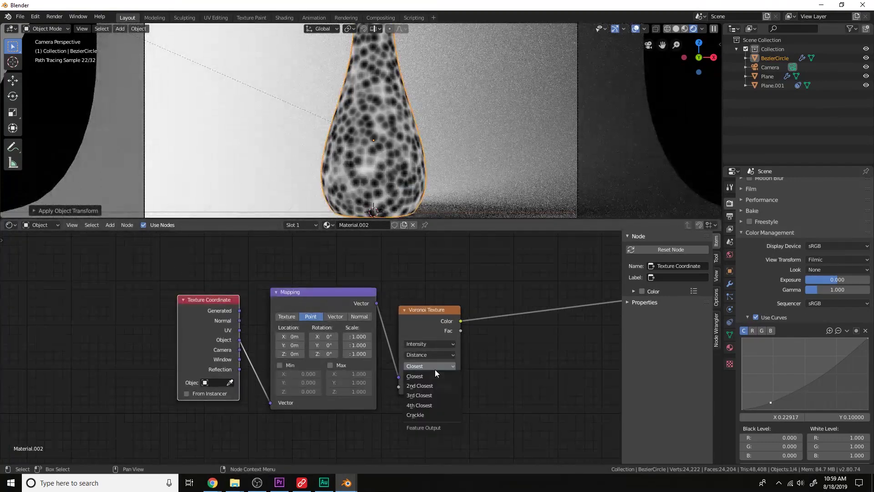
{"action": "left_click", "coordinate": [438, 414]}
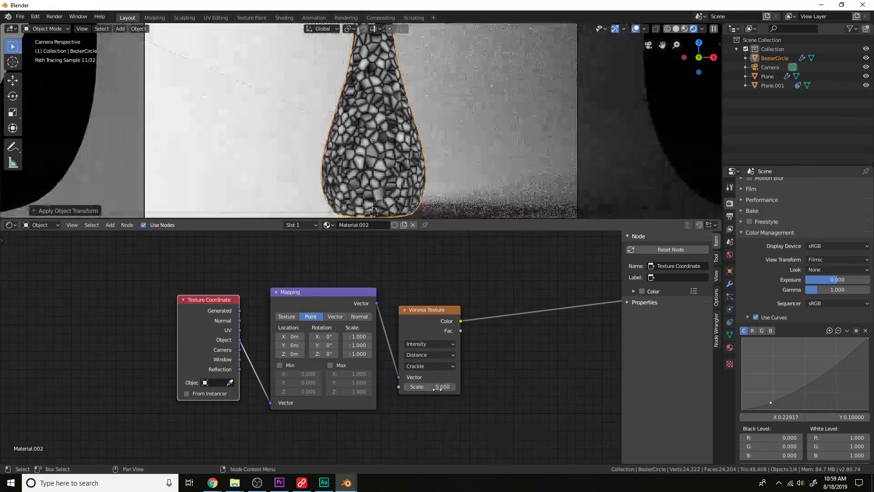
{"action": "left_click", "coordinate": [437, 387]}
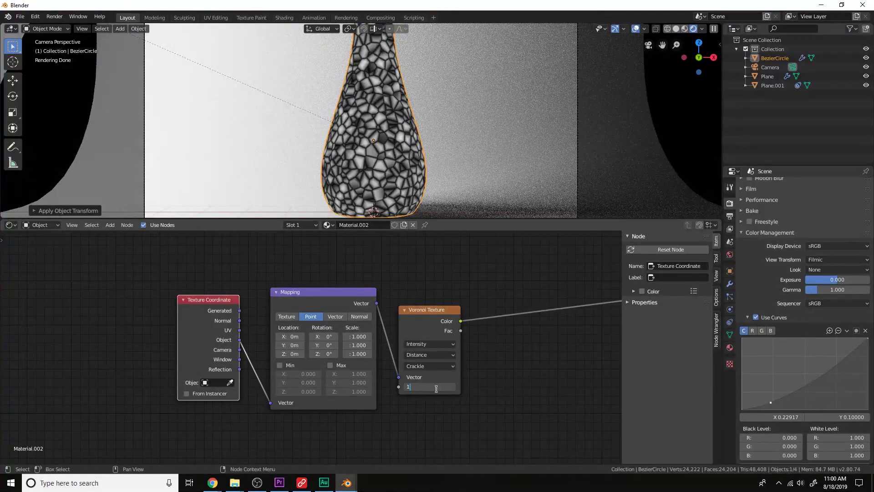
{"action": "type", "text": "1"}
{"action": "key", "text": "Return"}
Move the Texture Coordinate node away from the Mapping node to open a wide gap between them
{"action": "scroll", "coordinate": [430, 316], "scroll_direction": "down", "scroll_amount": 3}
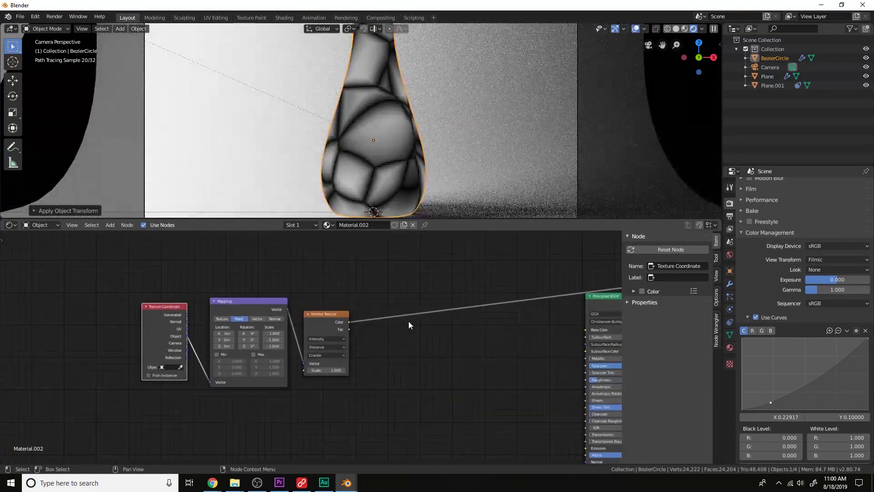
{"action": "scroll", "coordinate": [409, 325], "scroll_direction": "down", "scroll_amount": 3}
{"action": "middle_click_drag", "start_coordinate": [434, 329], "coordinate": [580, 351]}
{"action": "scroll", "coordinate": [523, 351], "scroll_direction": "up", "scroll_amount": 3}
{"action": "left_click_drag", "start_coordinate": [308, 334], "coordinate": [148, 354]}
{"action": "middle_click_drag", "start_coordinate": [254, 305], "coordinate": [332, 296]}
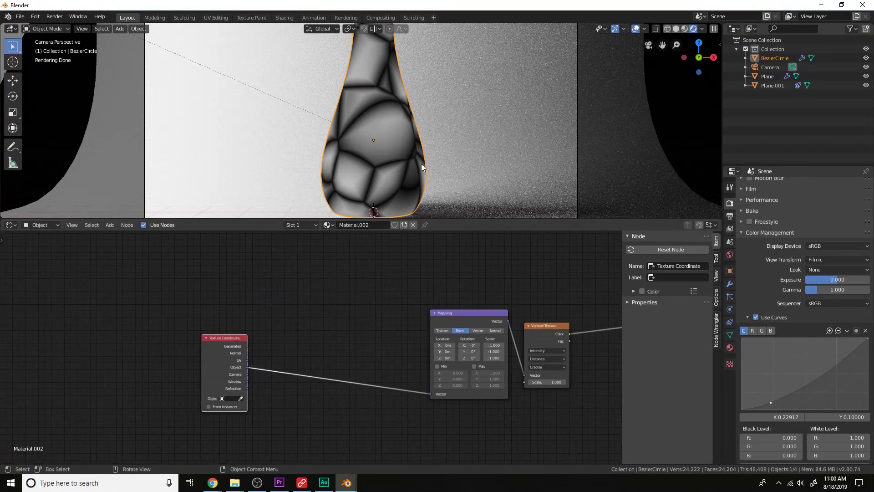
Insert a Noise Texture node into the link between the Texture Coordinate and Mapping nodes
{"action": "scroll", "coordinate": [422, 163], "scroll_direction": "up", "scroll_amount": 2}
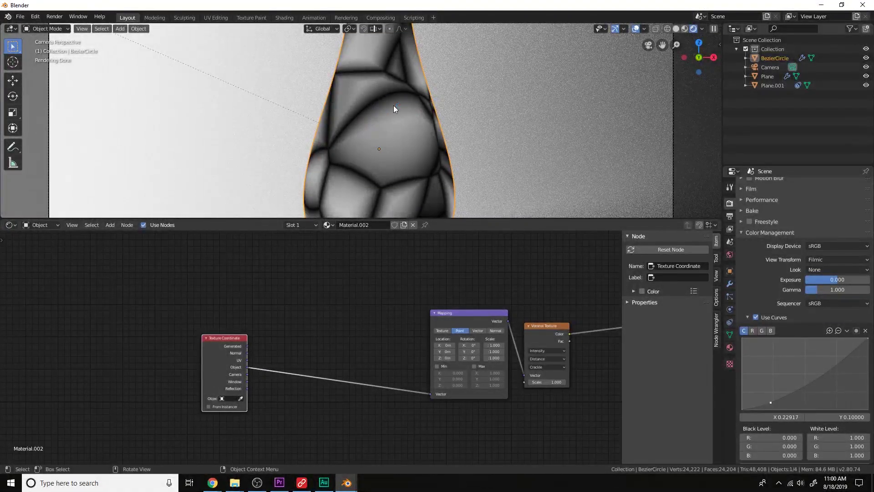
{"action": "middle_click_drag", "start_coordinate": [327, 336], "coordinate": [395, 302]}
{"action": "key", "text": "shift+a"}
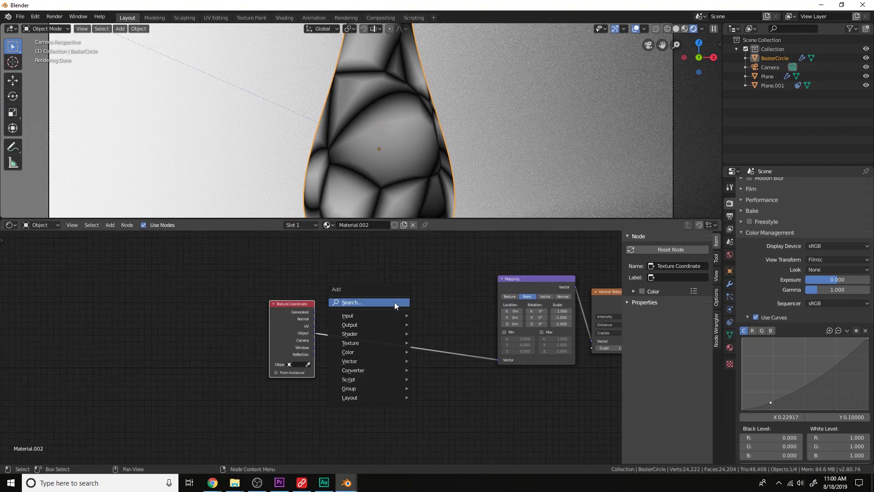
{"action": "left_click", "coordinate": [394, 302]}
{"action": "type", "text": "no"}
{"action": "key", "text": "Return"}
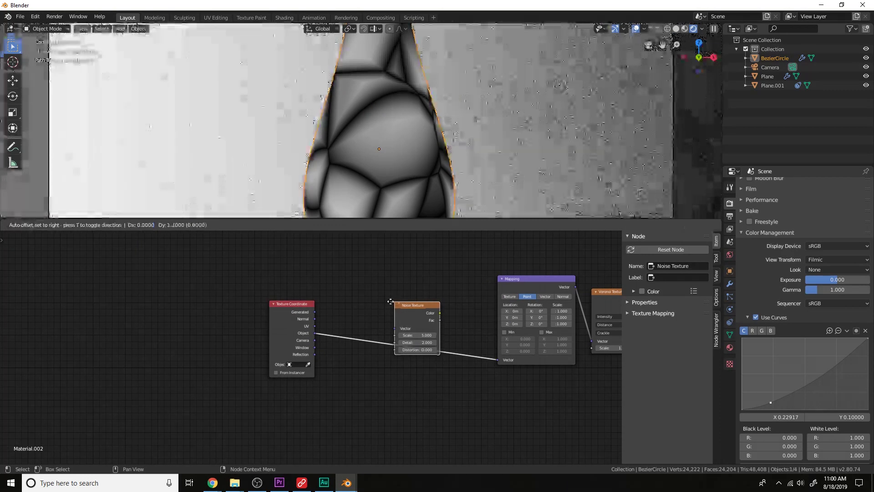
{"action": "left_click", "coordinate": [412, 307]}
Insert a MixRGB node between the Noise Texture and Mapping nodes and link the Object coordinates to its Color2 input
{"action": "key", "text": "shift+a"}
{"action": "left_click", "coordinate": [424, 304]}
{"action": "type", "text": "mix"}
{"action": "key", "text": "Down"}
{"action": "key", "text": "Return"}
{"action": "left_click", "coordinate": [423, 304]}
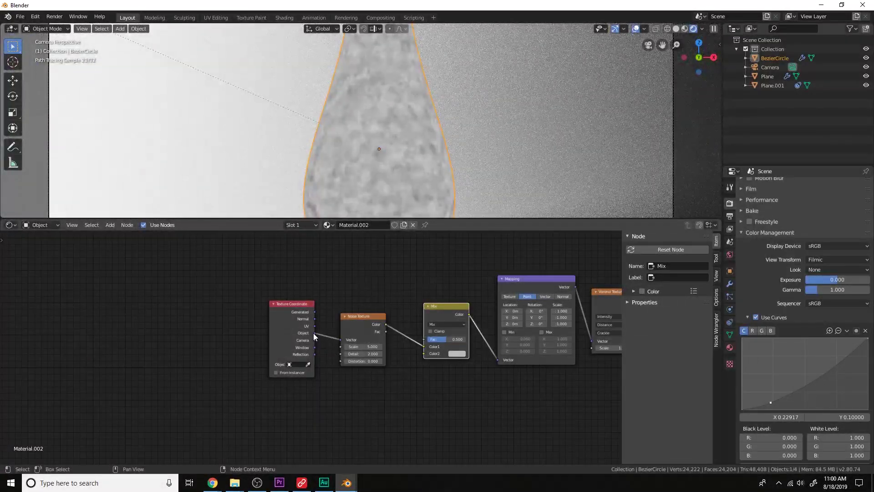
{"action": "left_click_drag", "start_coordinate": [314, 333], "coordinate": [424, 353]}
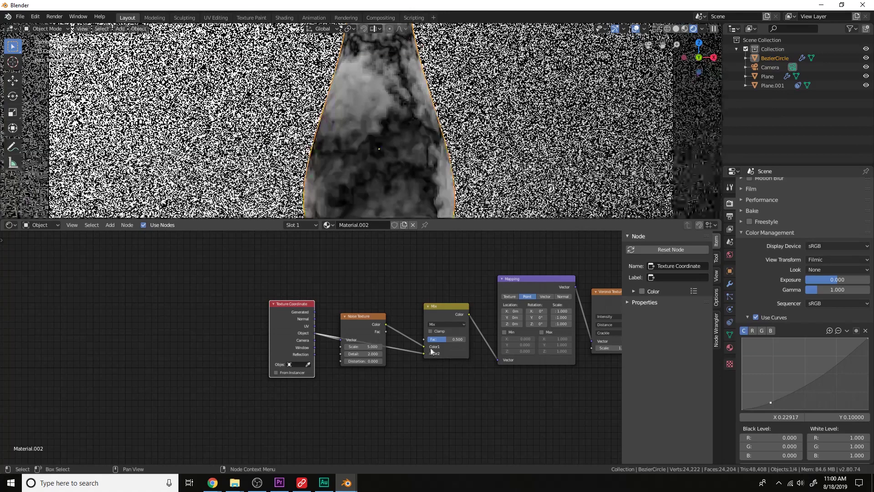
Set the Noise Texture node's detail to 0 and its scale to 0.2
{"action": "middle_click_drag", "start_coordinate": [429, 354], "coordinate": [401, 353]}
{"action": "scroll", "coordinate": [401, 353], "scroll_direction": "up", "scroll_amount": 2}
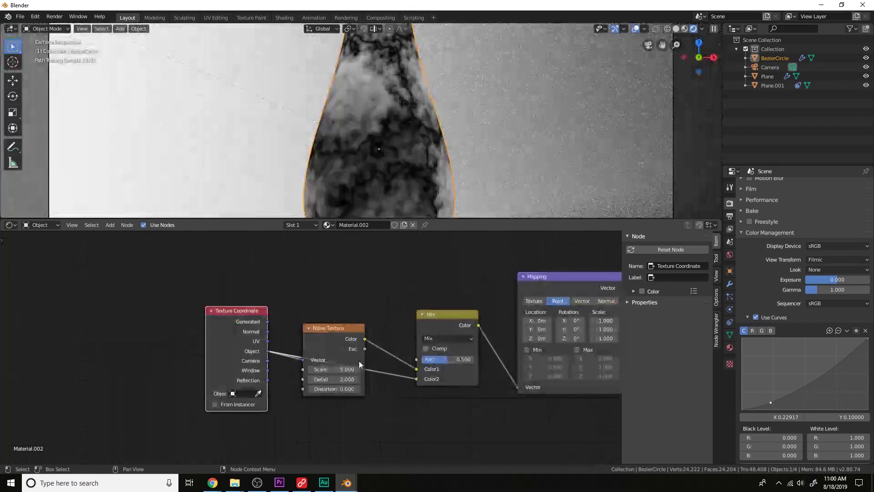
{"action": "left_click", "coordinate": [344, 379]}
{"action": "type", "text": "2.0"}
{"action": "key", "text": "Return"}
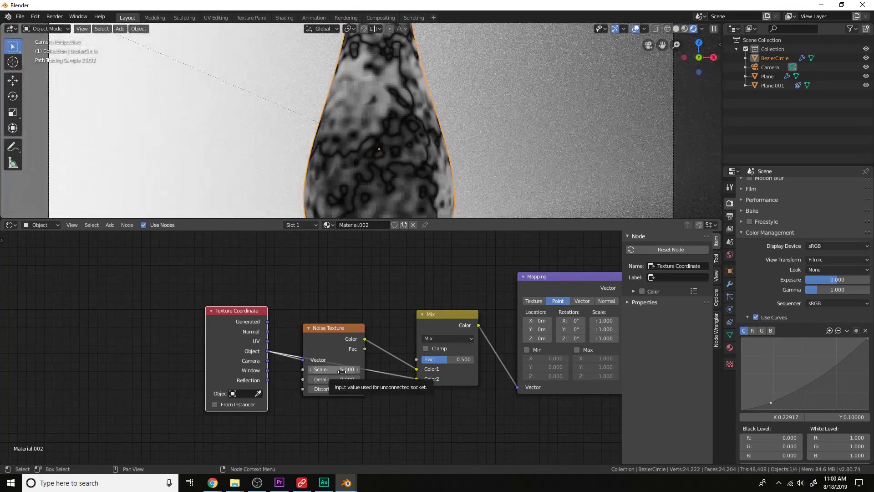
{"action": "left_click", "coordinate": [341, 369]}
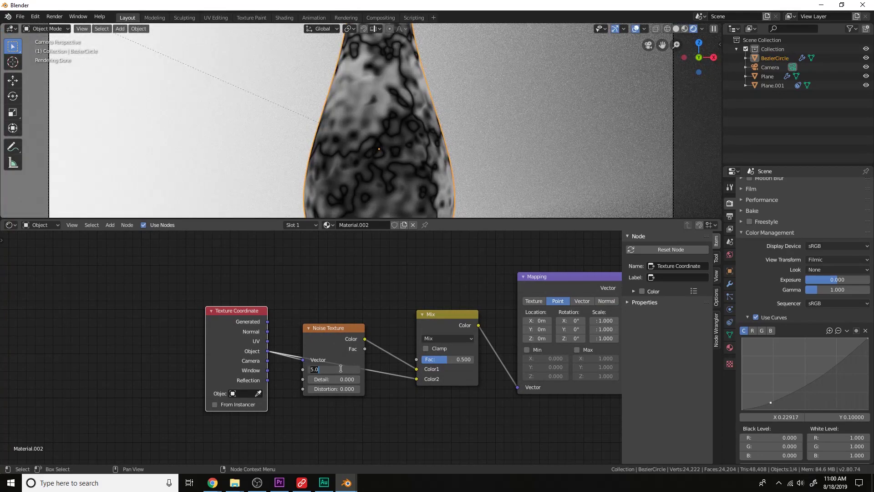
{"action": "type", "text": ".2"}
{"action": "key", "text": "Return"}
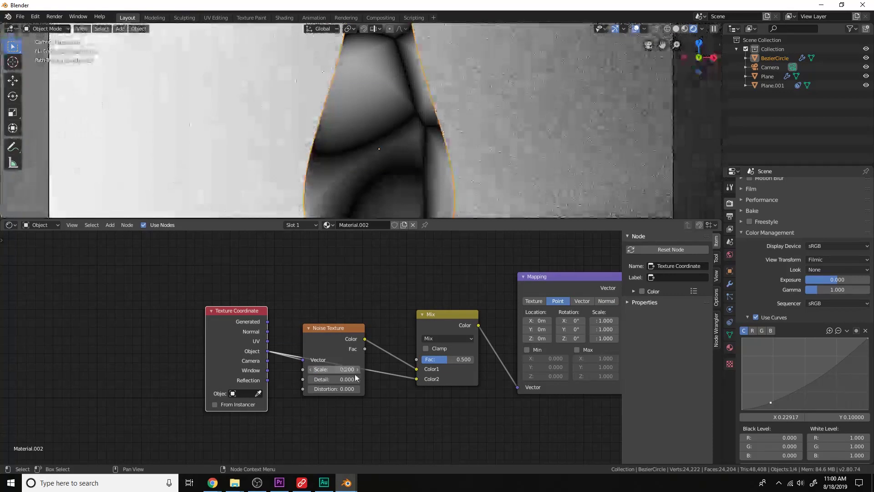
Set the factor of the Mix node between the Noise Texture and Mapping nodes to 0.75
{"action": "left_click_drag", "start_coordinate": [435, 359], "coordinate": [461, 359]}
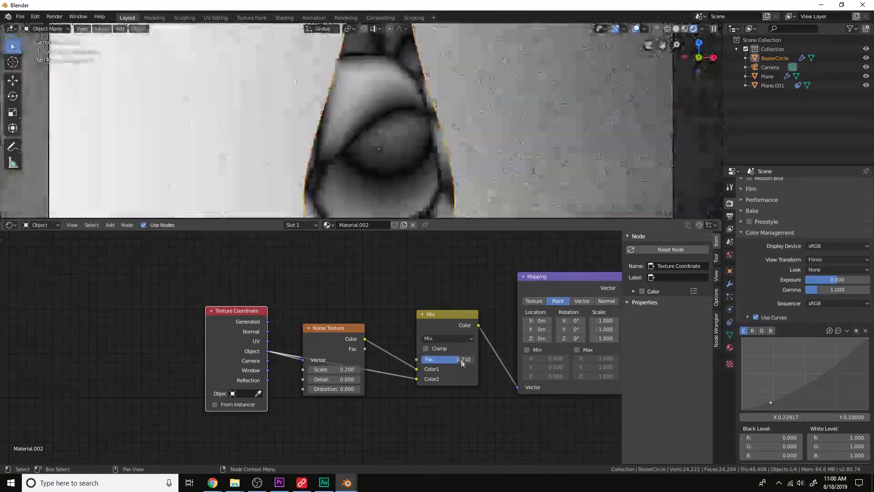
{"action": "scroll", "coordinate": [464, 173], "scroll_direction": "down", "scroll_amount": 3}
{"action": "scroll", "coordinate": [510, 384], "scroll_direction": "down", "scroll_amount": 3}
{"action": "scroll", "coordinate": [396, 383], "scroll_direction": "up", "scroll_amount": 2}
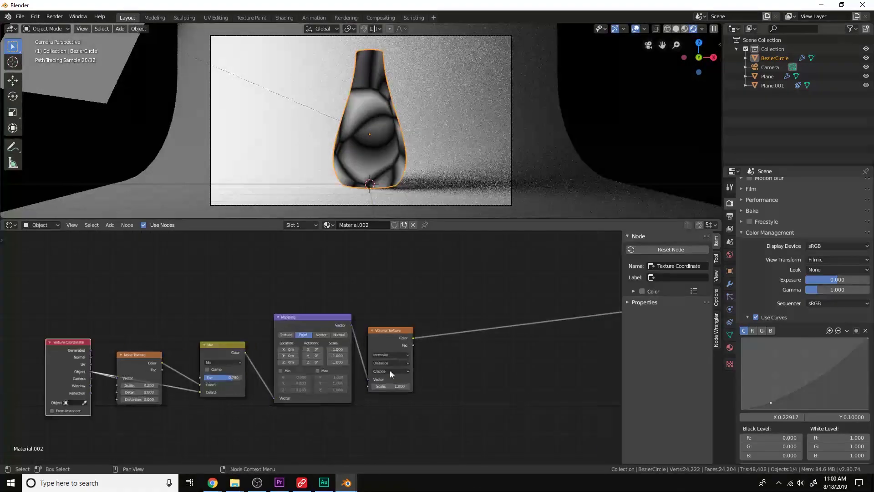
Duplicate the Voronoi Texture node below the original and link the Mapping node's Vector output to the copy
{"action": "left_click_drag", "start_coordinate": [392, 335], "coordinate": [423, 269]}
{"action": "key", "text": "shift+d"}
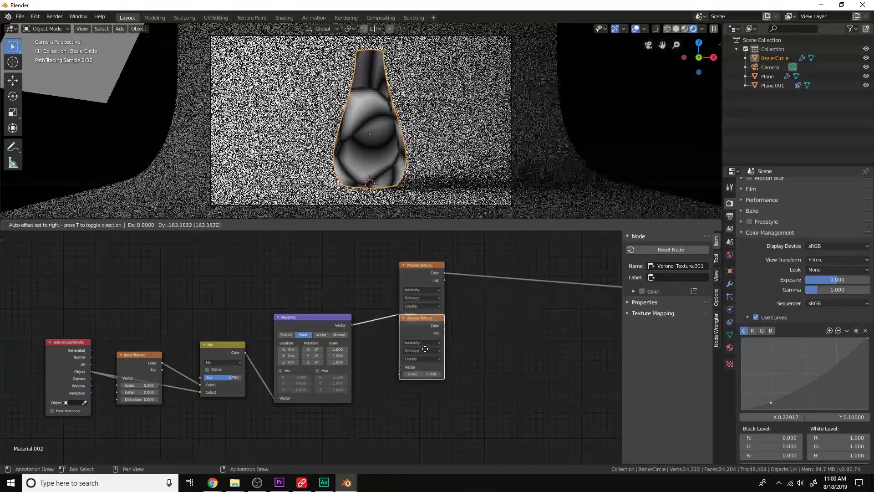
{"action": "left_click", "coordinate": [424, 343]}
{"action": "left_click_drag", "start_coordinate": [352, 327], "coordinate": [401, 387]}
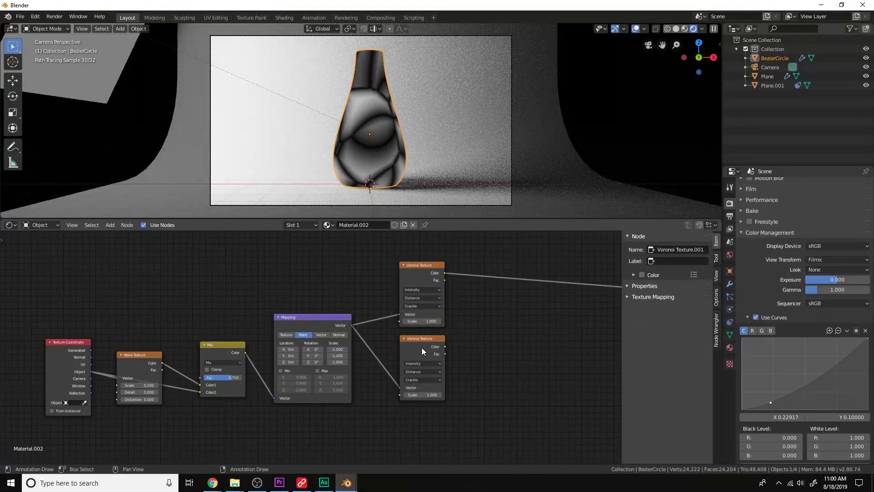
Preview the duplicated Voronoi Texture on the vase and set its scale to 3
{"action": "left_click", "coordinate": [421, 347], "text": "ctrl+shift"}
{"action": "middle_click_drag", "start_coordinate": [461, 364], "coordinate": [405, 358]}
{"action": "scroll", "coordinate": [405, 360], "scroll_direction": "up", "scroll_amount": 5}
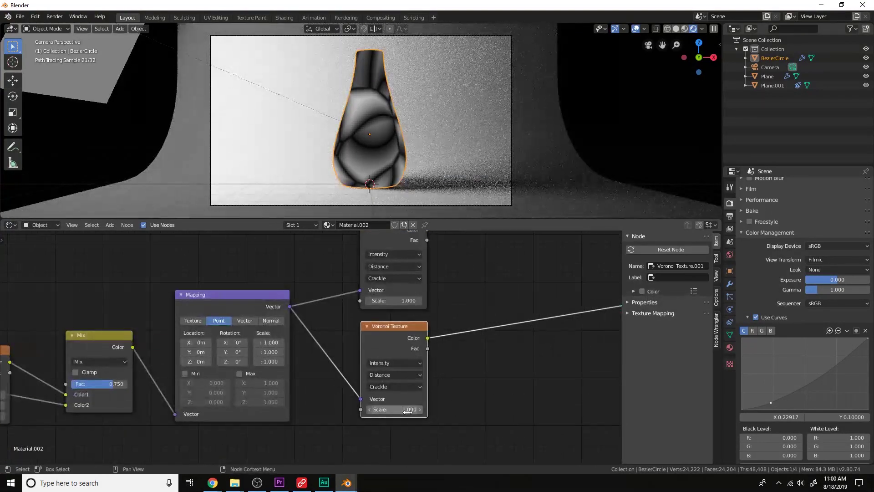
{"action": "left_click", "coordinate": [408, 409]}
{"action": "type", "text": "5"}
{"action": "key", "text": "Return"}
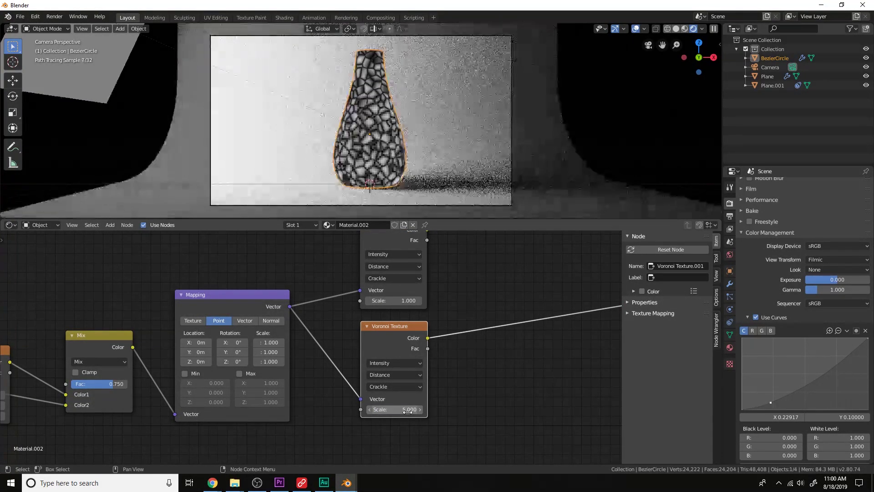
{"action": "key", "text": "Return"}
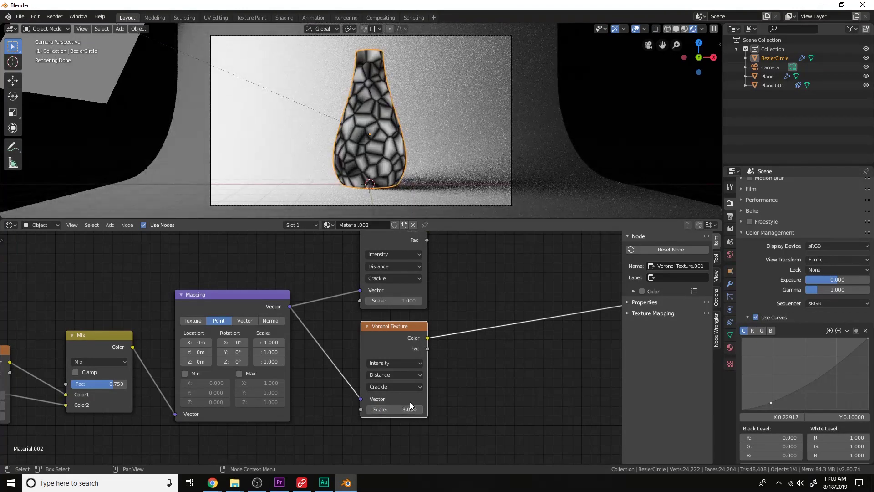
Preview the original Voronoi Texture and insert a MixRGB node into its output link
{"action": "middle_click_drag", "start_coordinate": [444, 311], "coordinate": [433, 360]}
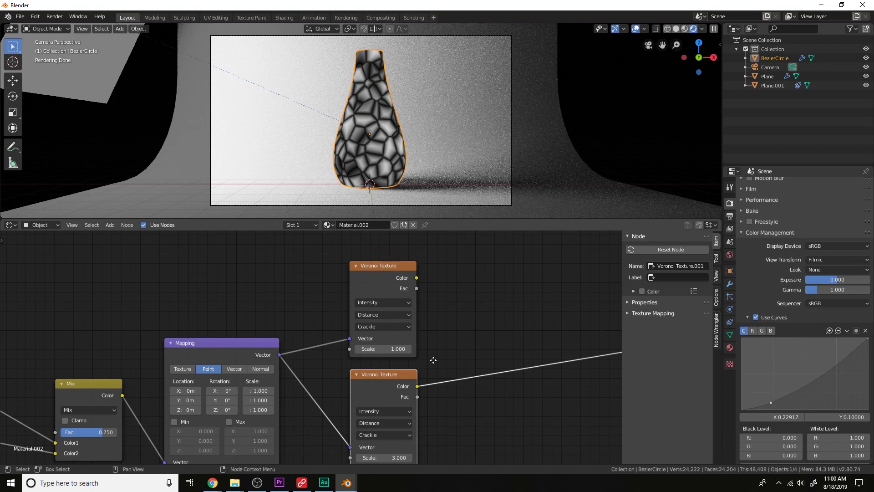
{"action": "left_click", "coordinate": [388, 279], "text": "ctrl+shift"}
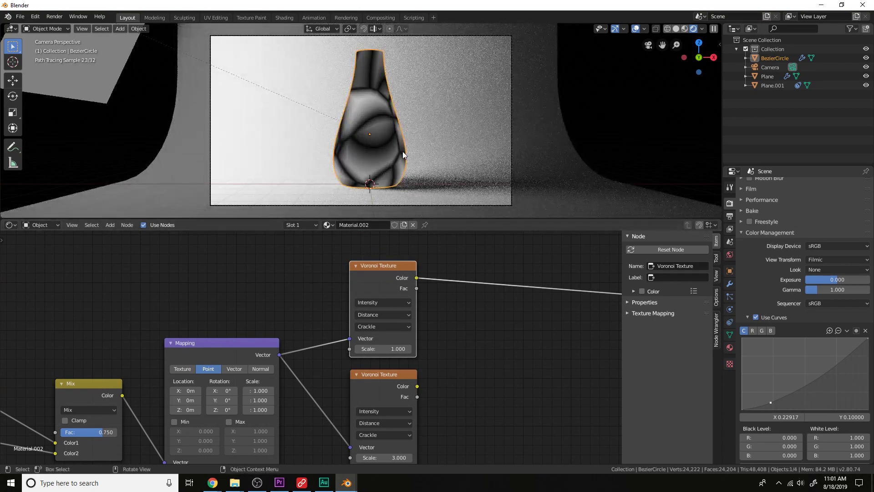
{"action": "scroll", "coordinate": [456, 351], "scroll_direction": "down", "scroll_amount": 2}
{"action": "middle_click_drag", "start_coordinate": [457, 350], "coordinate": [402, 314]}
{"action": "key", "text": "shift+a"}
{"action": "left_click", "coordinate": [403, 311]}
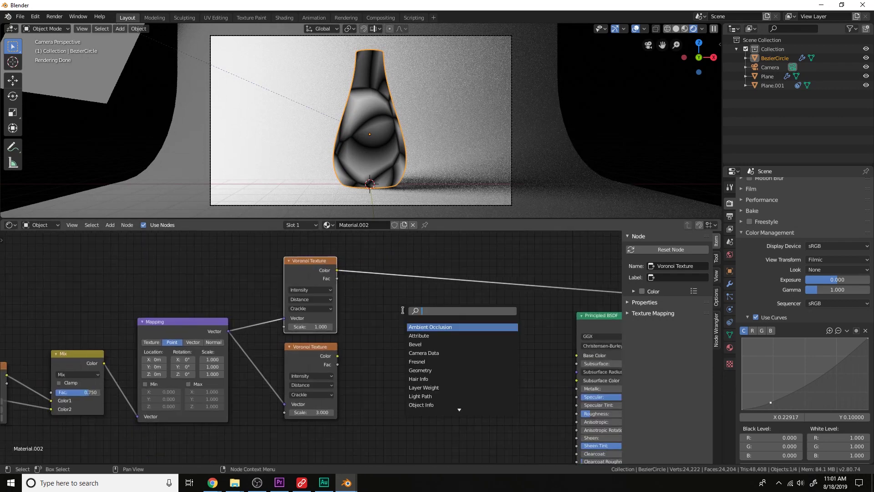
{"action": "type", "text": "mix"}
{"action": "key", "text": "Down"}
{"action": "key", "text": "Return"}
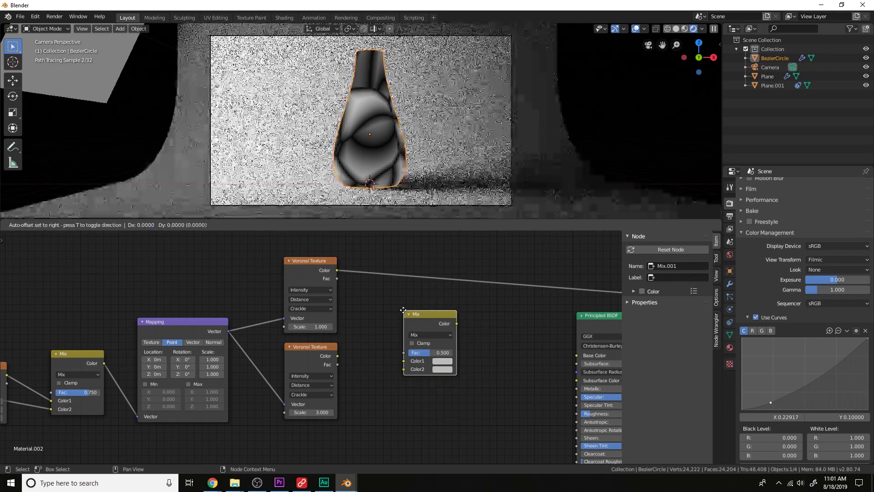
{"action": "left_click", "coordinate": [395, 258]}
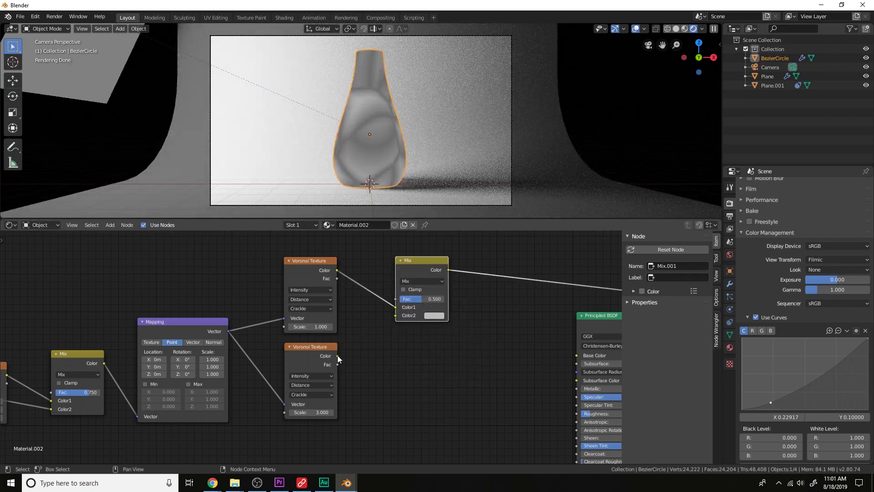
Link the scale-3 Voronoi Texture's Color to the new Mix node's Color2 and blend with Overlay at a factor of 0.6
{"action": "left_click_drag", "start_coordinate": [338, 355], "coordinate": [396, 315]}
{"action": "left_click", "coordinate": [431, 281]}
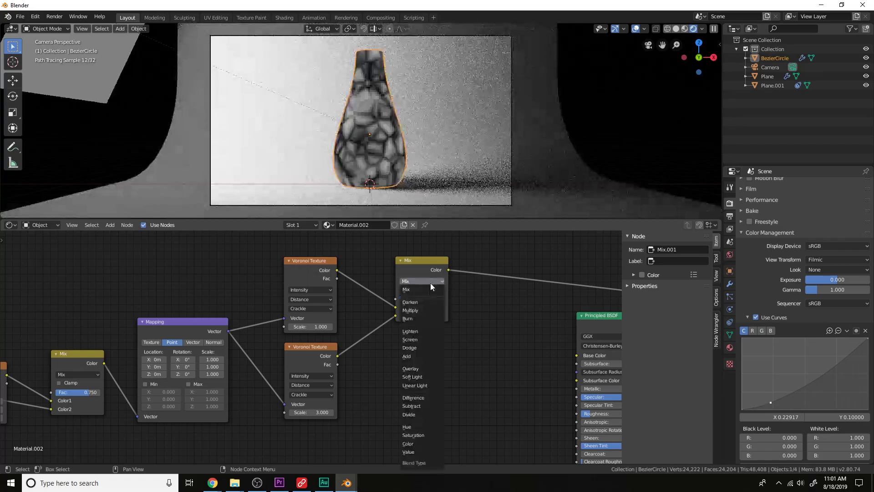
{"action": "left_click", "coordinate": [419, 368]}
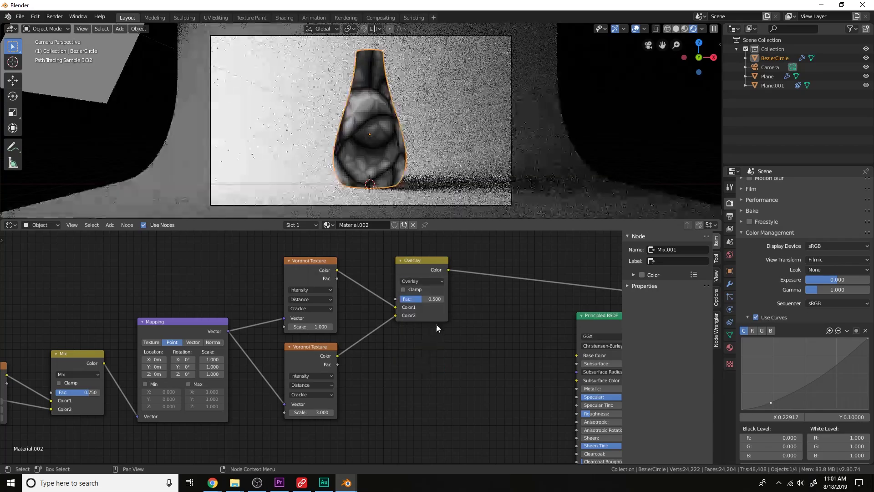
{"action": "left_click_drag", "start_coordinate": [433, 297], "coordinate": [455, 298]}
Move the Overlay node closer to the Voronoi Textures and insert a ColorRamp node into its output link
{"action": "left_click_drag", "start_coordinate": [412, 275], "coordinate": [378, 307]}
{"action": "key", "text": "shift+a"}
{"action": "left_click", "coordinate": [446, 265]}
{"action": "type", "text": "col"}
{"action": "key", "text": "Return"}
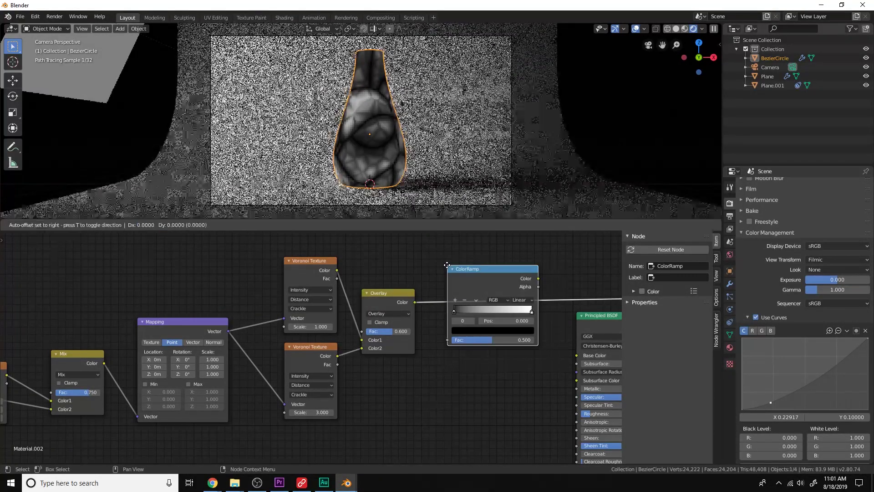
{"action": "left_click", "coordinate": [447, 265]}
Move the ColorRamp's white stop to position 0.014 and set the Overlay node's factor to 0.85
{"action": "left_click_drag", "start_coordinate": [526, 314], "coordinate": [449, 312]}
{"action": "left_click_drag", "start_coordinate": [396, 332], "coordinate": [400, 332]}
{"action": "scroll", "coordinate": [482, 285], "scroll_direction": "up", "scroll_amount": 1}
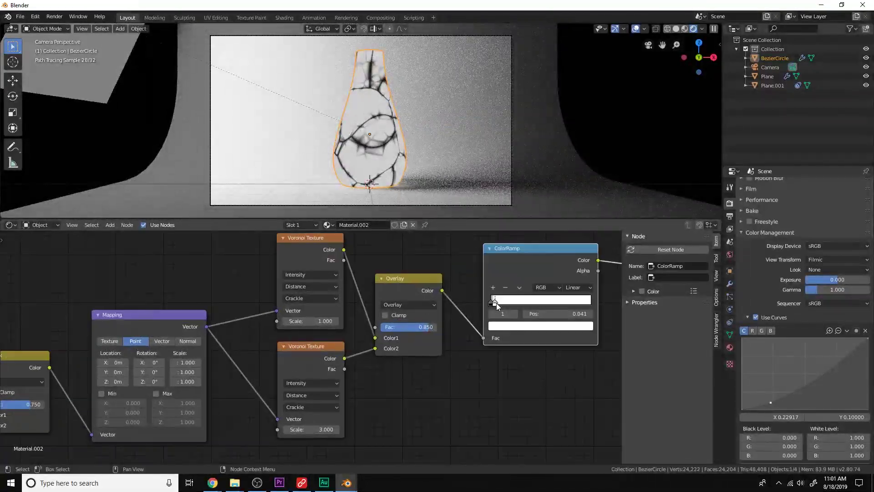
{"action": "left_click_drag", "start_coordinate": [496, 303], "coordinate": [494, 302]}
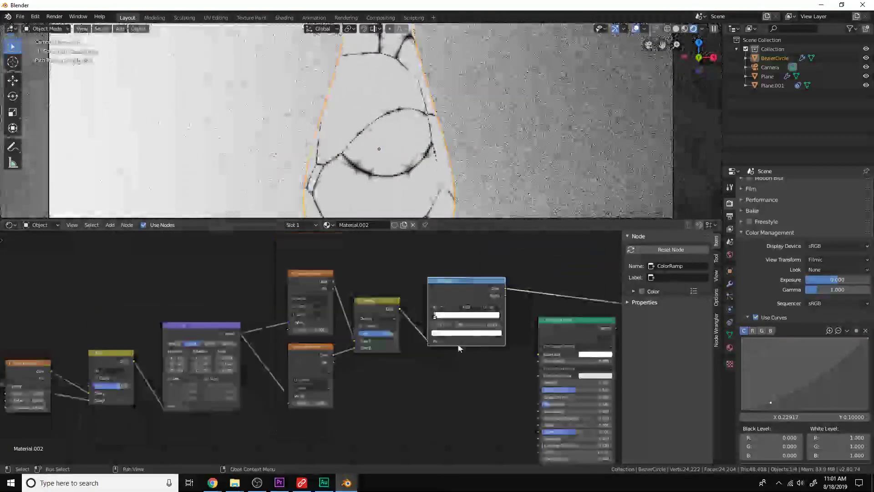
Duplicate the scale-3 Voronoi Texture below itself and link the Mapping node's Vector output to the third copy
{"action": "scroll", "coordinate": [395, 382], "scroll_direction": "down", "scroll_amount": 4}
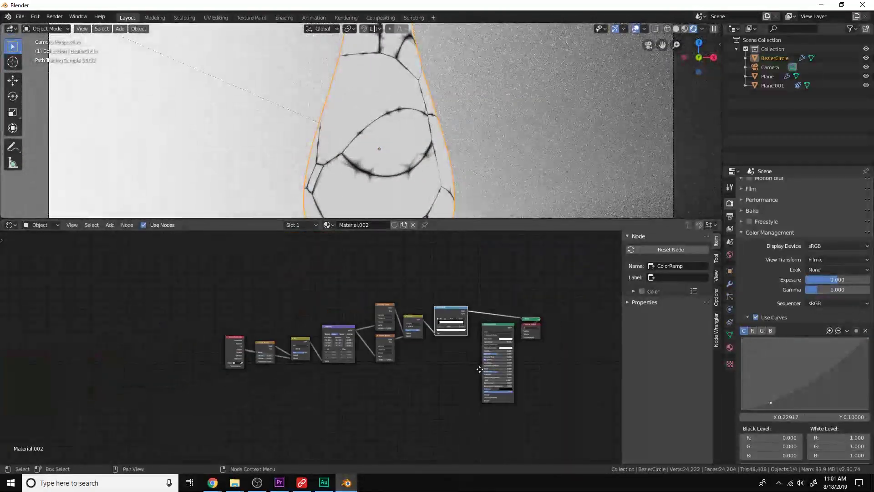
{"action": "scroll", "coordinate": [360, 305], "scroll_direction": "up", "scroll_amount": 3}
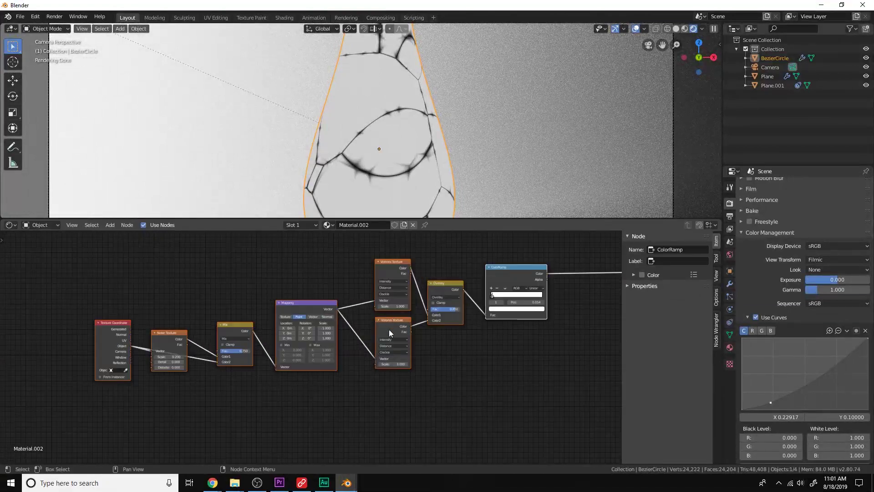
{"action": "left_click", "coordinate": [392, 322]}
{"action": "key", "text": "shift+d"}
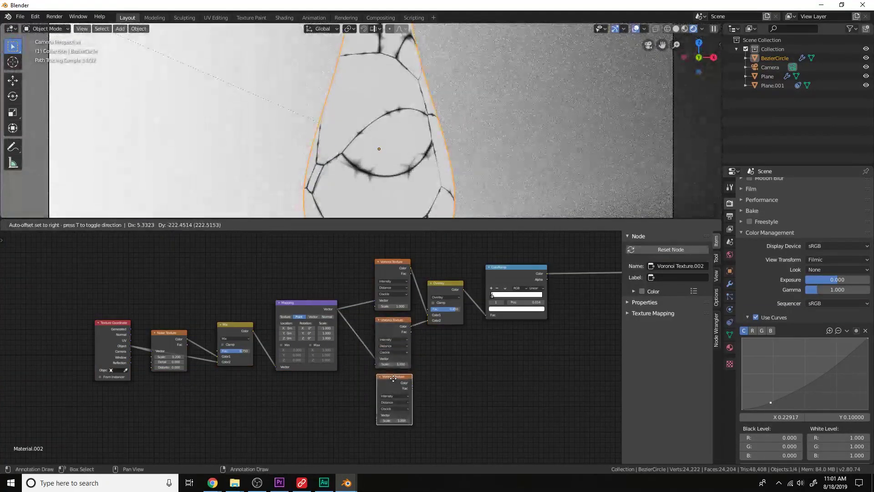
{"action": "left_click_drag", "start_coordinate": [337, 309], "coordinate": [384, 416]}
Preview the third Voronoi Texture on the vase and set its scale to 10
{"action": "left_click", "coordinate": [397, 386], "text": "ctrl+shift"}
{"action": "scroll", "coordinate": [385, 314], "scroll_direction": "up", "scroll_amount": 5}
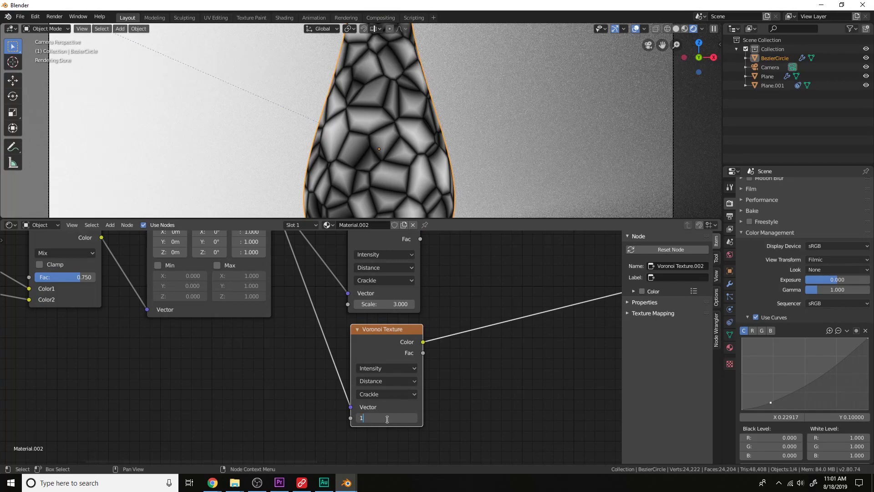
{"action": "type", "text": "0"}
{"action": "key", "text": "Return"}
Insert a duplicate of the Overlay node before the ColorRamp and link the third Voronoi Texture's Color to its Color2
{"action": "scroll", "coordinate": [430, 345], "scroll_direction": "down", "scroll_amount": 3}
{"action": "middle_click_drag", "start_coordinate": [430, 345], "coordinate": [360, 402]}
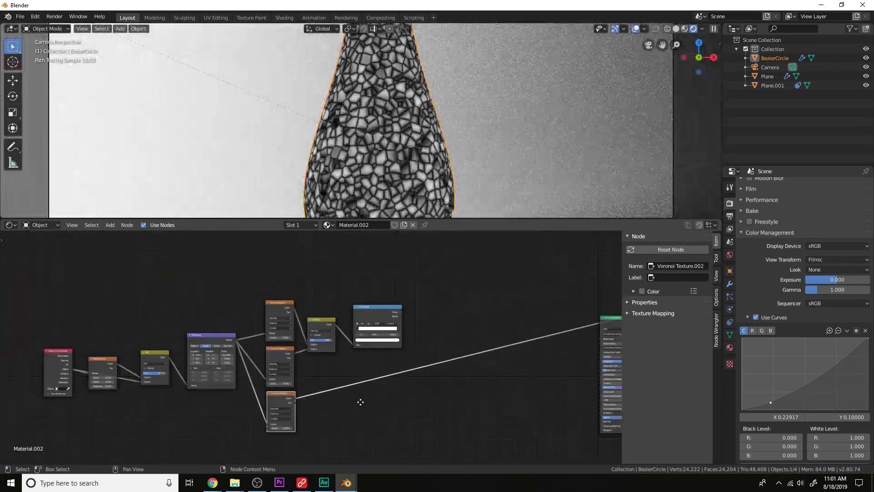
{"action": "scroll", "coordinate": [377, 319], "scroll_direction": "up", "scroll_amount": 1}
{"action": "left_click_drag", "start_coordinate": [378, 319], "coordinate": [472, 301]}
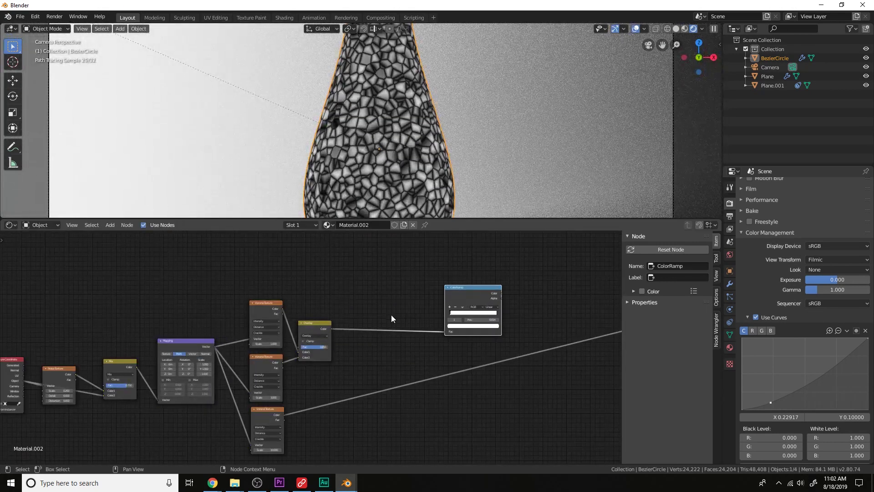
{"action": "left_click", "coordinate": [315, 326]}
{"action": "key", "text": "shift+d"}
{"action": "left_click", "coordinate": [367, 319]}
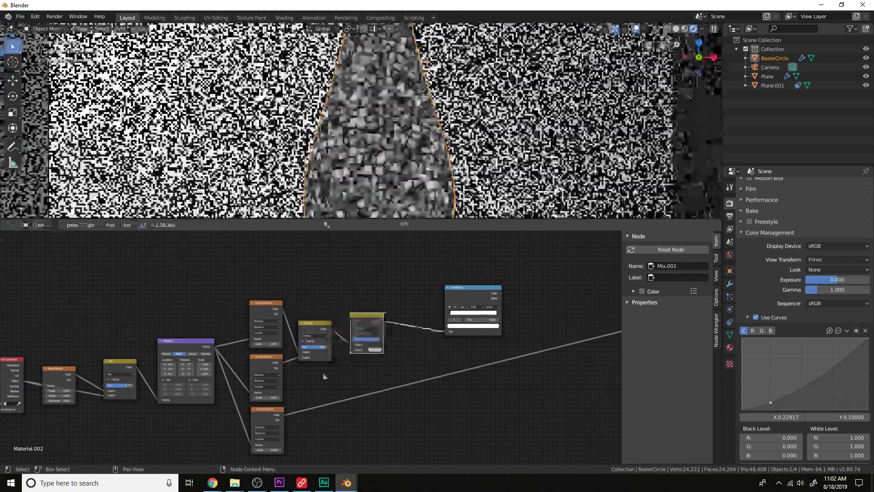
{"action": "left_click_drag", "start_coordinate": [287, 415], "coordinate": [352, 351]}
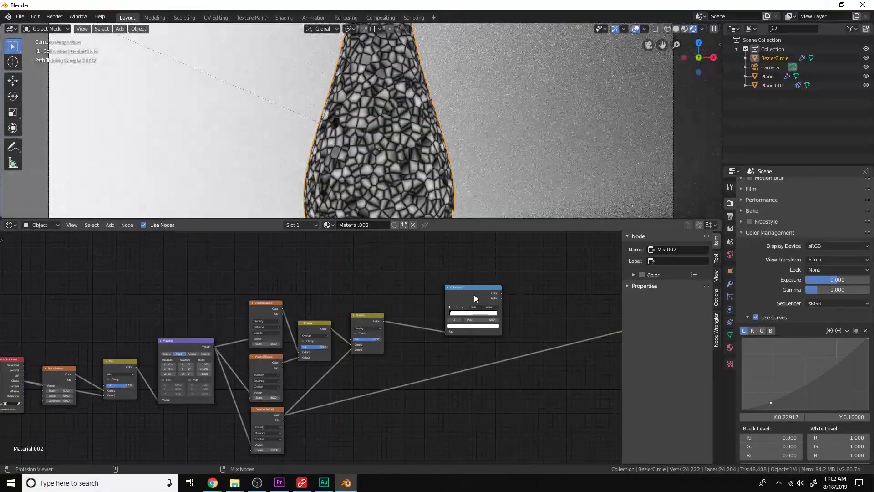
Preview the ColorRamp, lower the second Overlay node's factor to just under 0.5, and move the ColorRamp closer to it
{"action": "left_click", "coordinate": [474, 295], "text": "ctrl+shift"}
{"action": "scroll", "coordinate": [391, 338], "scroll_direction": "up", "scroll_amount": 2}
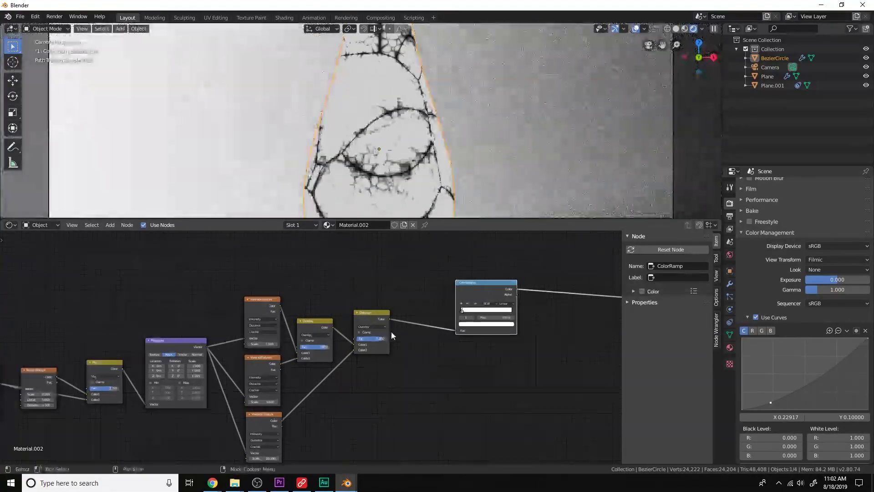
{"action": "left_click_drag", "start_coordinate": [392, 339], "coordinate": [380, 339]}
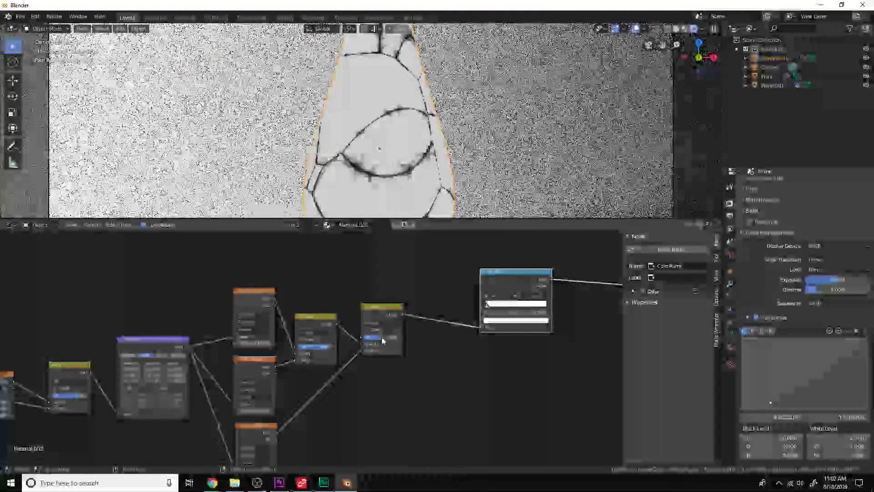
{"action": "scroll", "coordinate": [471, 152], "scroll_direction": "down", "scroll_amount": 4}
{"action": "left_click_drag", "start_coordinate": [525, 313], "coordinate": [477, 312]}
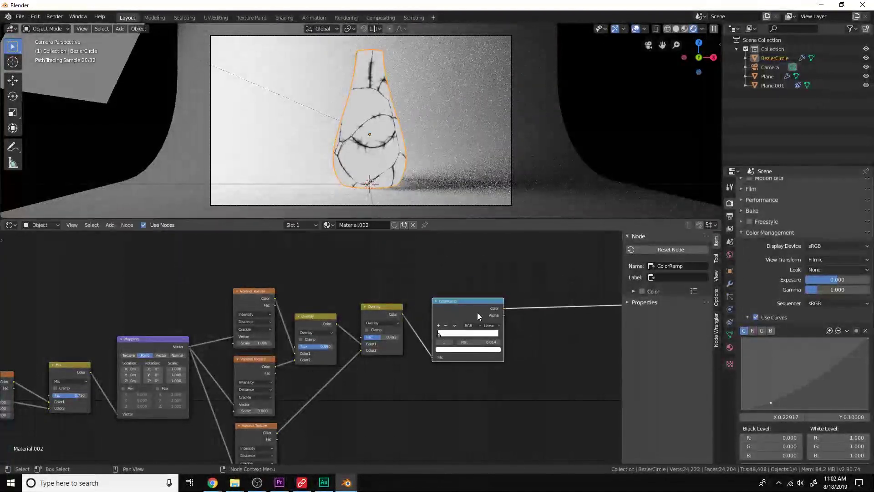
Add a Bump node before the Principled BSDF and link the ColorRamp's Color output to its Height input
{"action": "scroll", "coordinate": [411, 315], "scroll_direction": "down", "scroll_amount": 2}
{"action": "middle_click_drag", "start_coordinate": [411, 312], "coordinate": [414, 308]}
{"action": "key", "text": "shift+a"}
{"action": "left_click", "coordinate": [436, 311]}
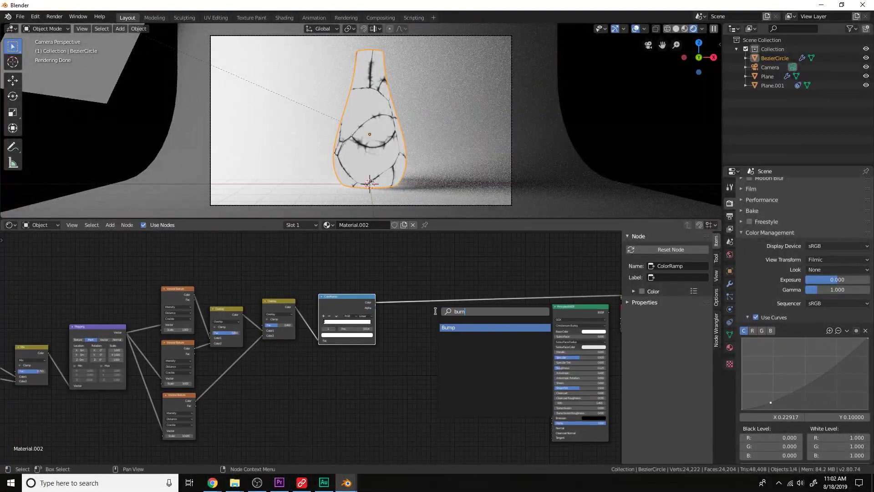
{"action": "type", "text": "bum"}
{"action": "key", "text": "Return"}
{"action": "left_click", "coordinate": [442, 329]}
{"action": "scroll", "coordinate": [424, 310], "scroll_direction": "up", "scroll_amount": 4}
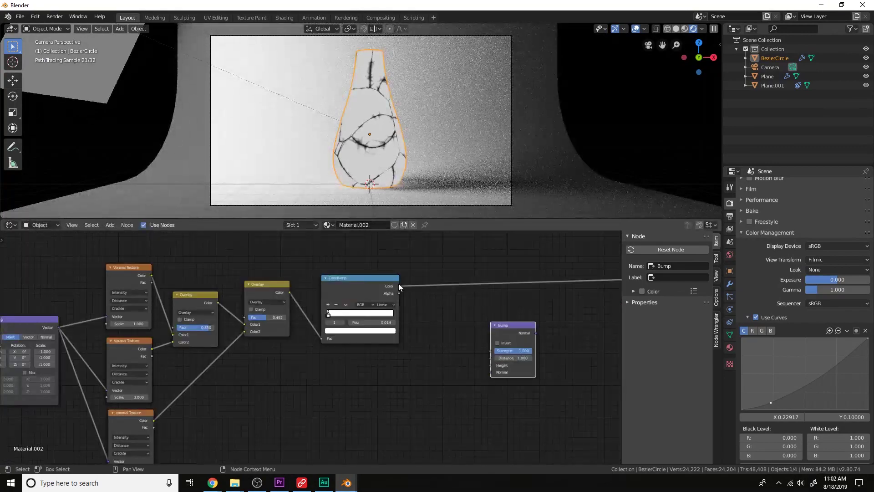
{"action": "left_click_drag", "start_coordinate": [399, 285], "coordinate": [491, 365]}
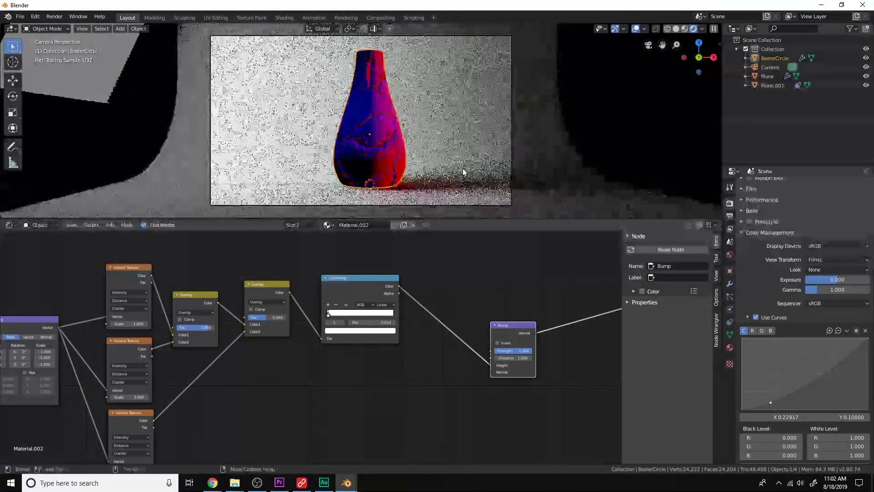
Link the Bump node's Normal output to the Principled BSDF's Normal input and preview the Principled BSDF on the vase
{"action": "scroll", "coordinate": [463, 172], "scroll_direction": "up", "scroll_amount": 5}
{"action": "scroll", "coordinate": [441, 316], "scroll_direction": "down", "scroll_amount": 2}
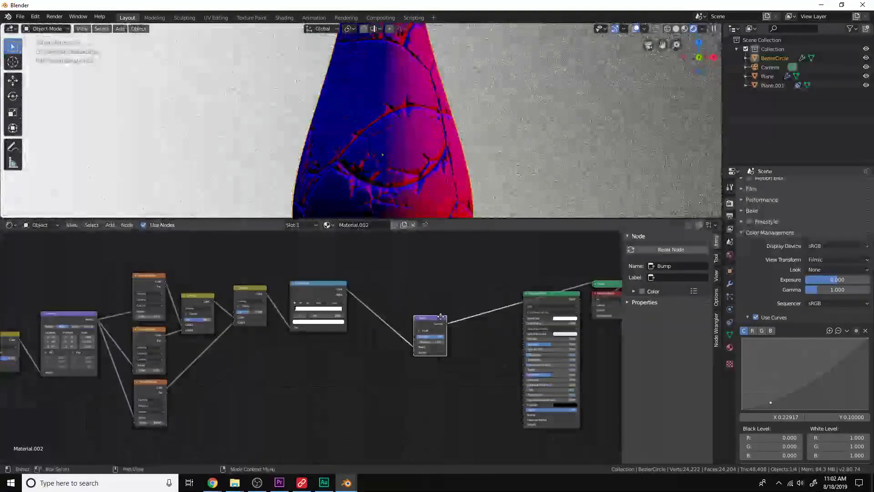
{"action": "scroll", "coordinate": [415, 302], "scroll_direction": "up", "scroll_amount": 1}
{"action": "left_click_drag", "start_coordinate": [411, 296], "coordinate": [517, 402]}
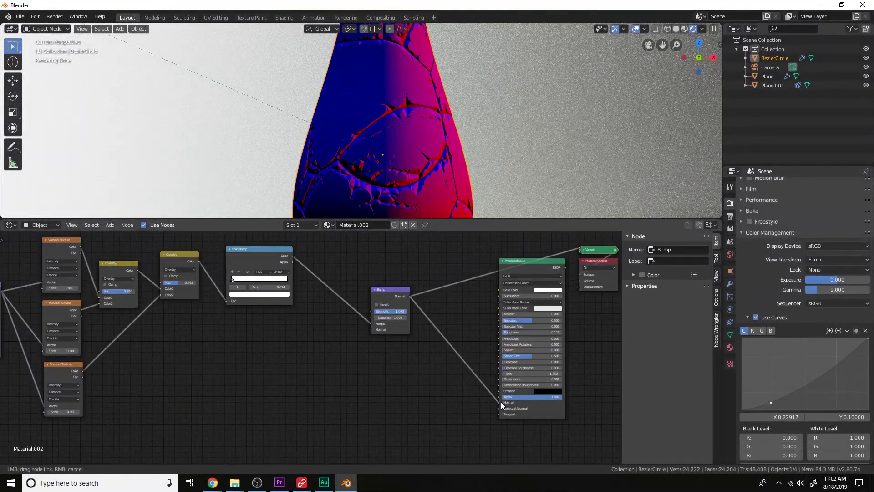
{"action": "left_click_drag", "start_coordinate": [501, 401], "coordinate": [501, 402]}
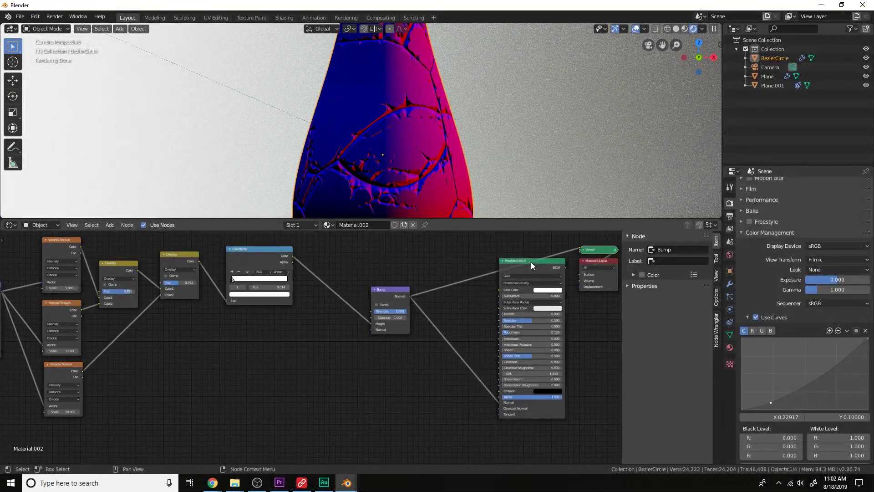
{"action": "left_click", "coordinate": [530, 262], "text": "ctrl+shift"}
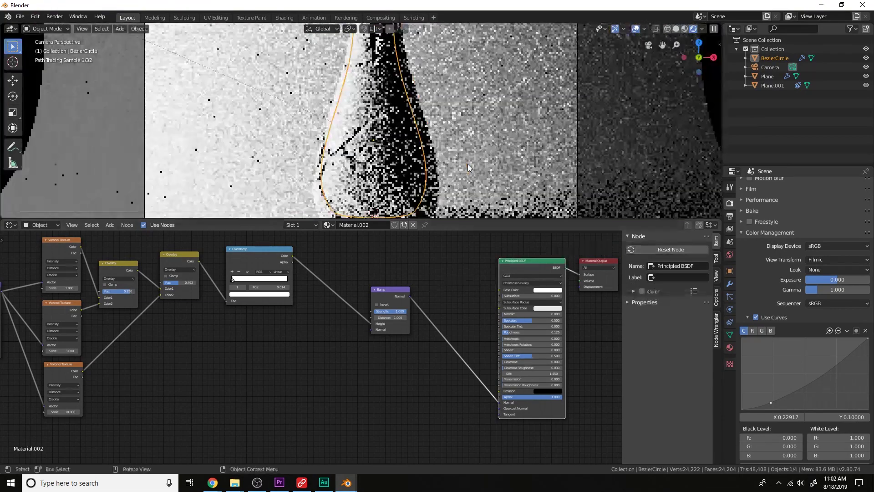
Lower the Bump node's strength to 0.233
{"action": "middle_click_drag", "start_coordinate": [425, 297], "coordinate": [519, 330]}
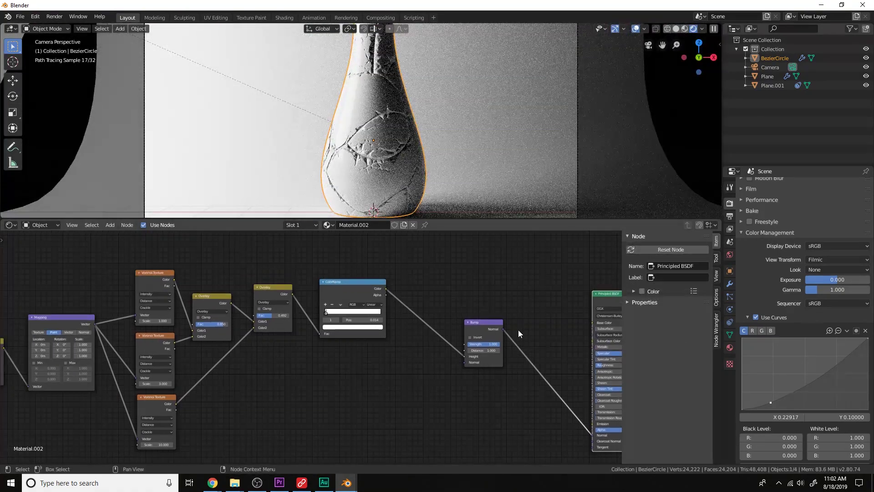
{"action": "scroll", "coordinate": [518, 329], "scroll_direction": "up", "scroll_amount": 1}
{"action": "left_click_drag", "start_coordinate": [504, 345], "coordinate": [477, 345]}
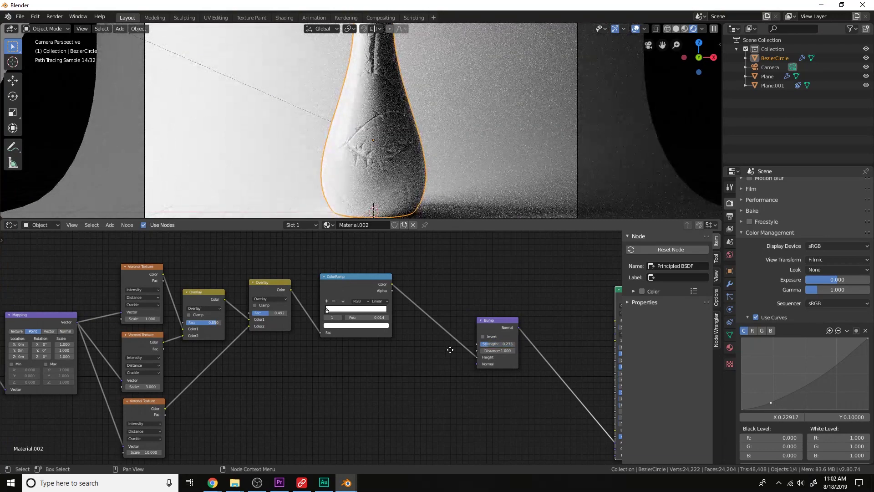
Move the ColorRamp's white stop to position 0.005 to thin the cracks
{"action": "middle_click_drag", "start_coordinate": [450, 350], "coordinate": [485, 376]}
{"action": "scroll", "coordinate": [463, 359], "scroll_direction": "up", "scroll_amount": 11}
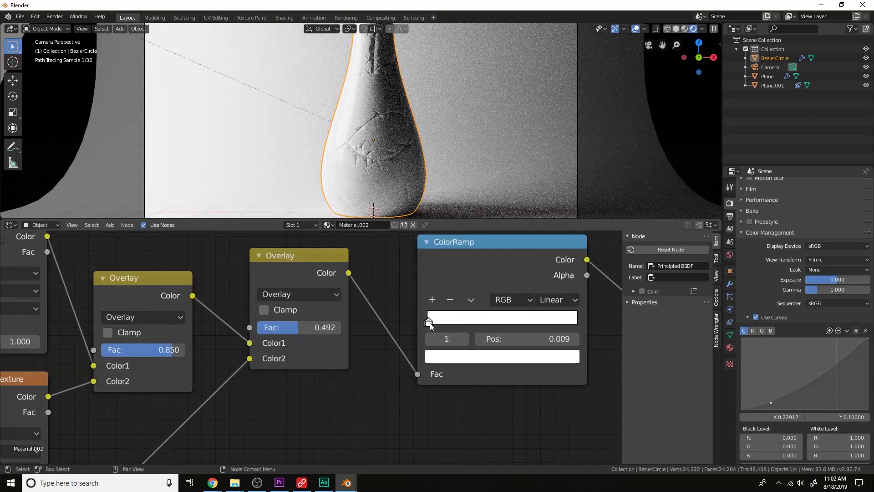
{"action": "left_click_drag", "start_coordinate": [430, 325], "coordinate": [430, 325]}
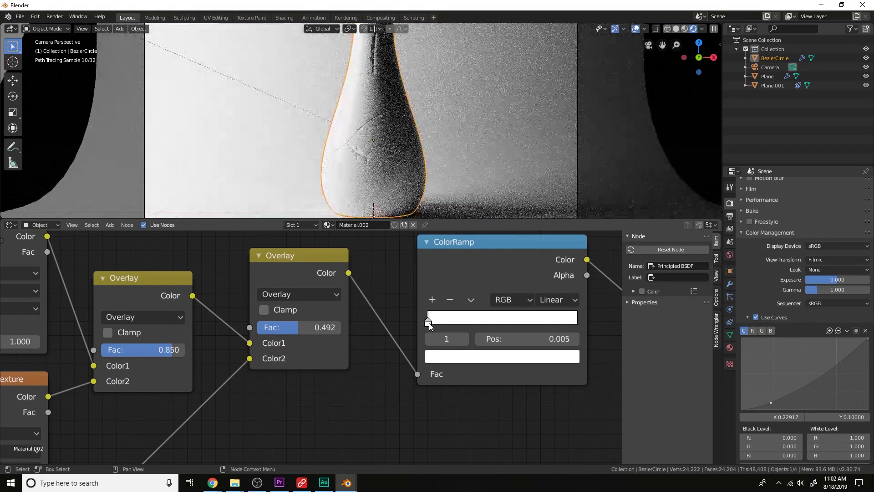
Link the ColorRamp's Color output to the Principled BSDF's Base Color input
{"action": "scroll", "coordinate": [429, 325], "scroll_direction": "down", "scroll_amount": 3}
{"action": "middle_click_drag", "start_coordinate": [392, 332], "coordinate": [269, 318]}
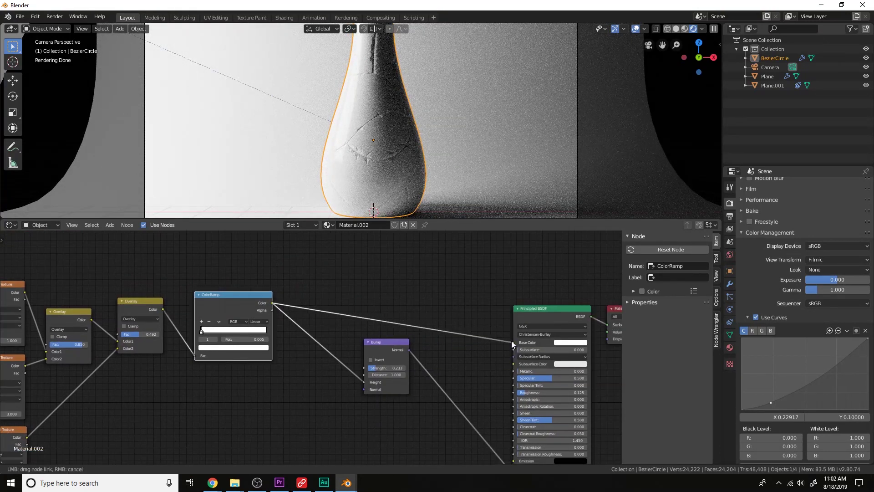
{"action": "left_click_drag", "start_coordinate": [511, 340], "coordinate": [512, 340]}
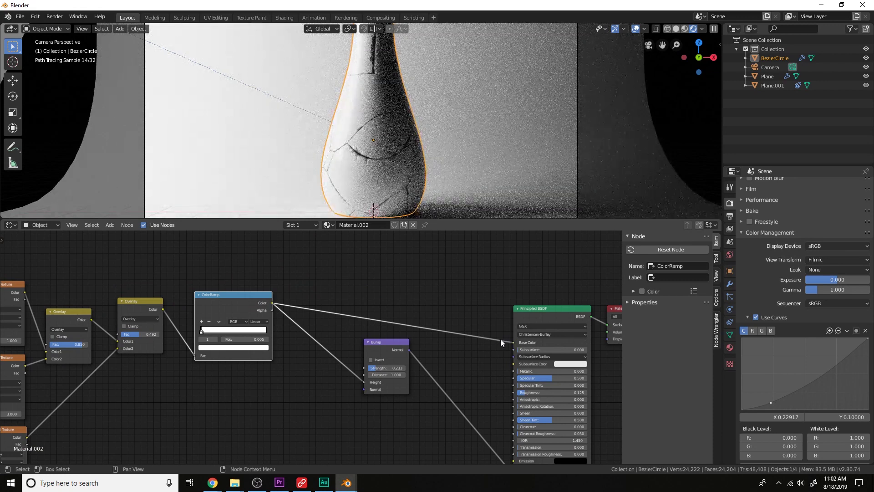
{"action": "scroll", "coordinate": [446, 344], "scroll_direction": "down", "scroll_amount": 2}
{"action": "scroll", "coordinate": [437, 339], "scroll_direction": "up", "scroll_amount": 5}
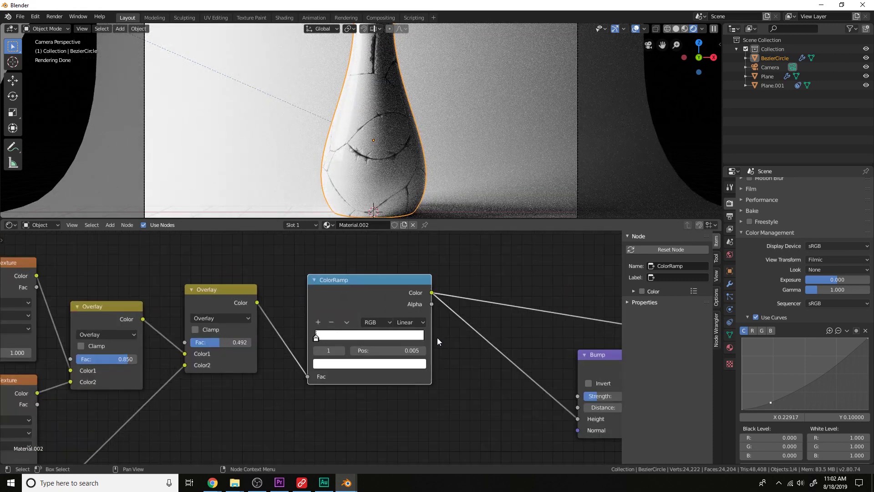
{"action": "left_click_drag", "start_coordinate": [328, 331], "coordinate": [328, 331]}
Insert a duplicate of the ColorRamp between the first Voronoi Texture and the first Overlay node, with its white stop at 0.227
{"action": "scroll", "coordinate": [325, 341], "scroll_direction": "down", "scroll_amount": 4}
{"action": "scroll", "coordinate": [324, 341], "scroll_direction": "down", "scroll_amount": 2}
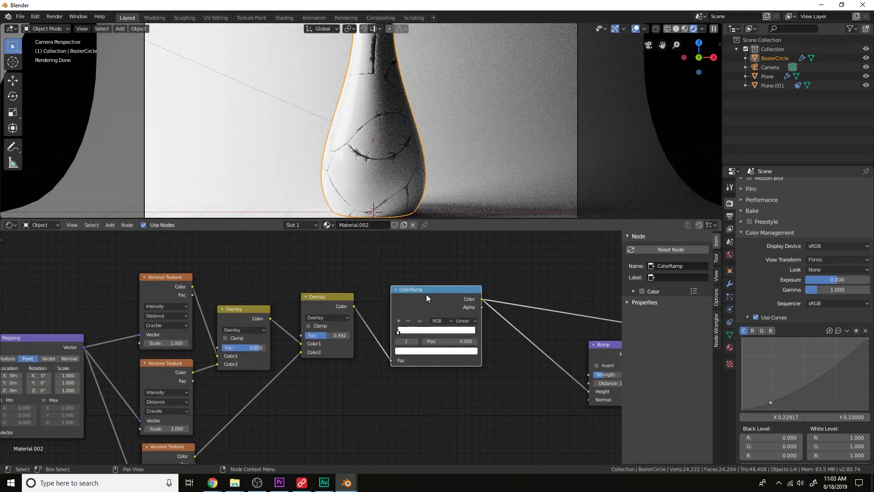
{"action": "key", "text": "shift+d"}
{"action": "left_click", "coordinate": [193, 259]}
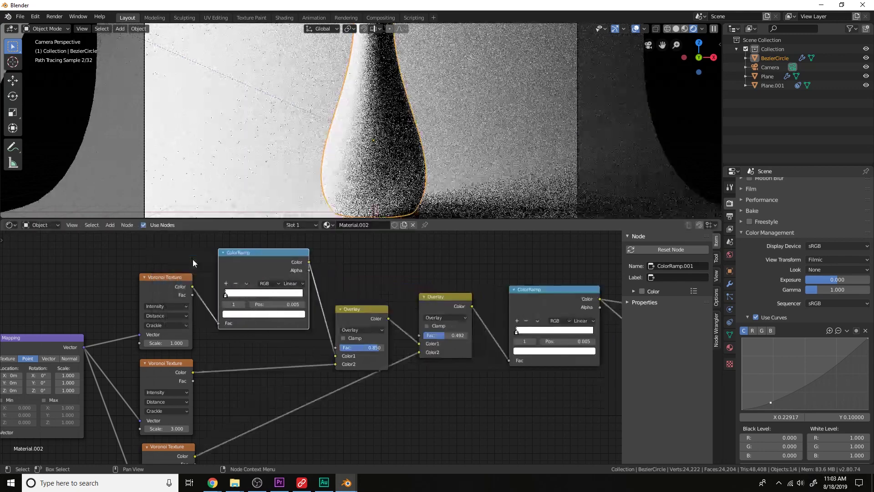
{"action": "left_click_drag", "start_coordinate": [231, 295], "coordinate": [254, 295]}
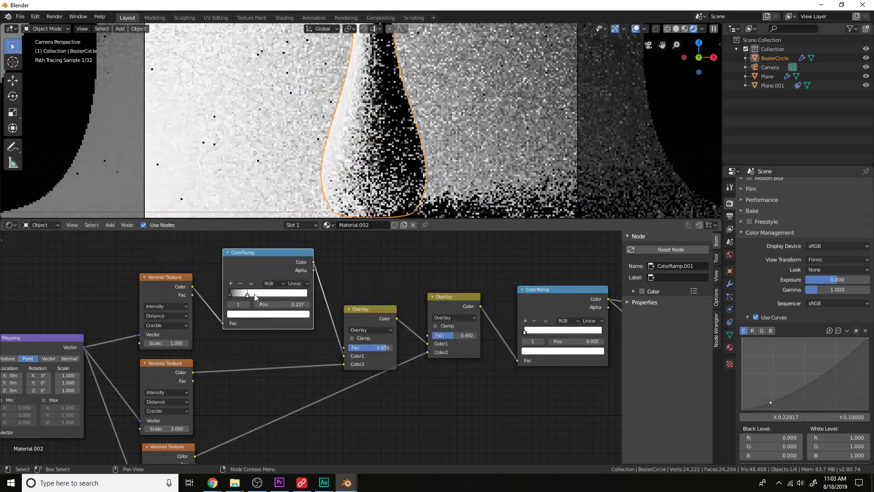
{"action": "scroll", "coordinate": [269, 297], "scroll_direction": "down", "scroll_amount": 4}
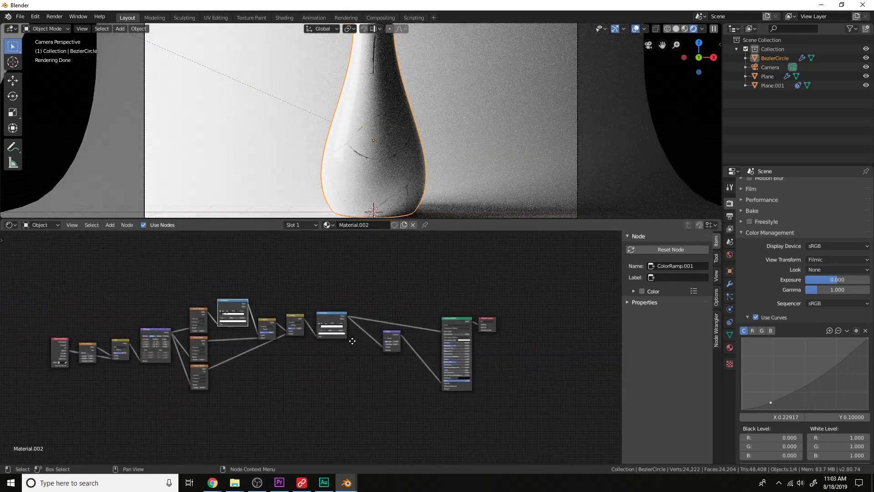
{"action": "scroll", "coordinate": [408, 342], "scroll_direction": "up", "scroll_amount": 1}
Duplicate the emissive light plane and place the copy on the opposite side of the vase, about 19.85 m along X
{"action": "scroll", "coordinate": [338, 100], "scroll_direction": "down", "scroll_amount": 4}
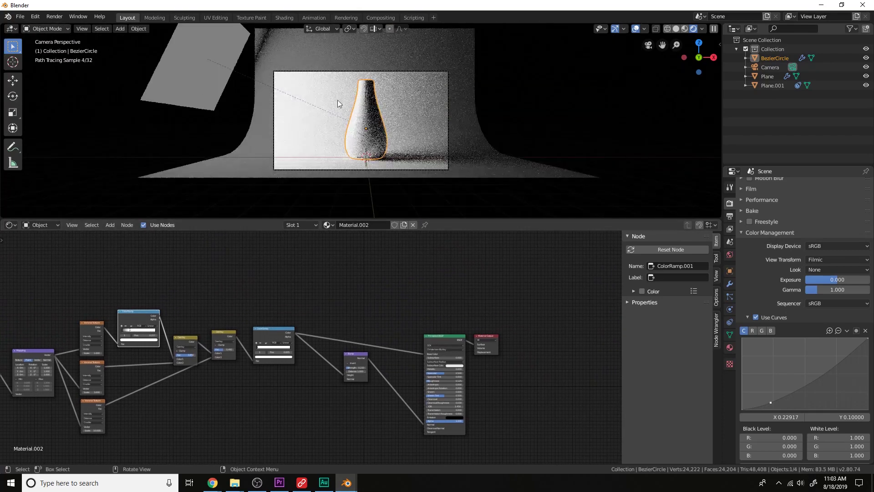
{"action": "left_click", "coordinate": [204, 80]}
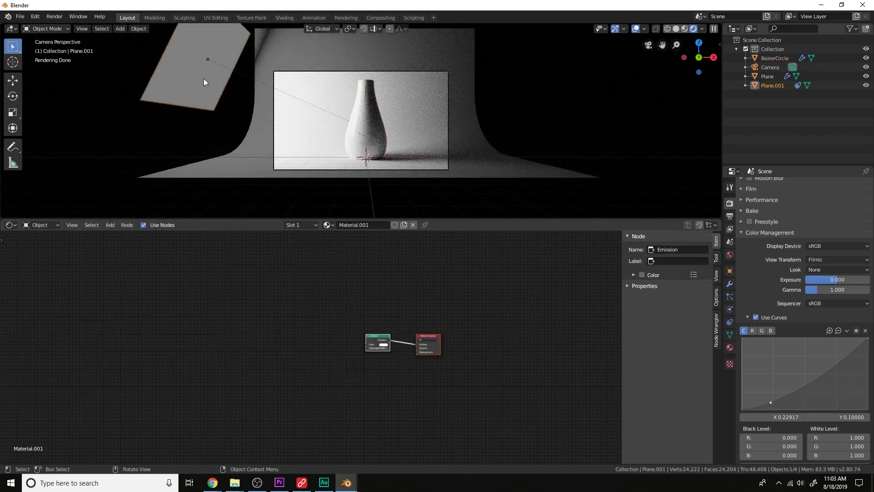
{"action": "key", "text": "shift+d"}
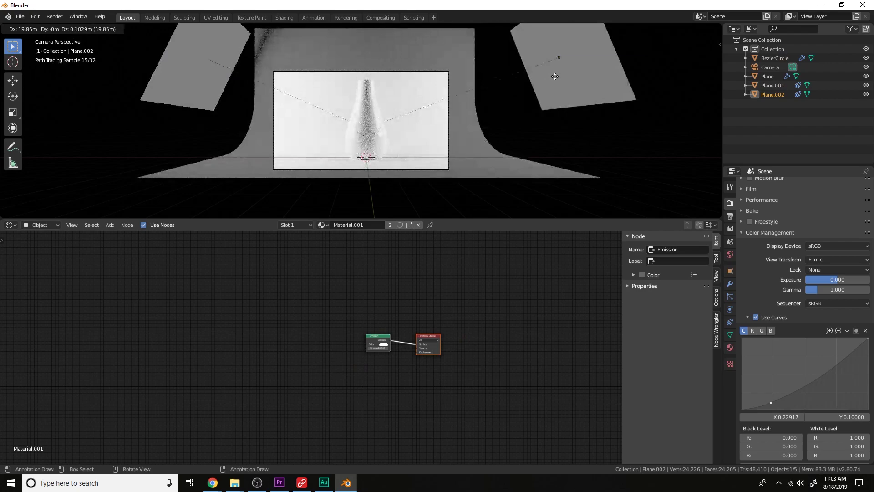
{"action": "left_click", "coordinate": [555, 76]}
Scale the duplicated light plane down to about 0.82 and move it higher and closer in above the vase
{"action": "key", "text": "s"}
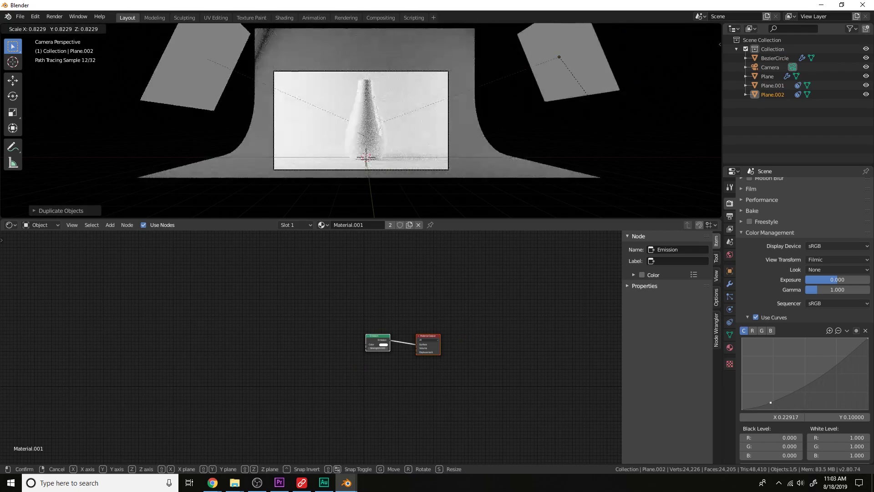
{"action": "left_click", "coordinate": [605, 117]}
{"action": "key", "text": "g"}
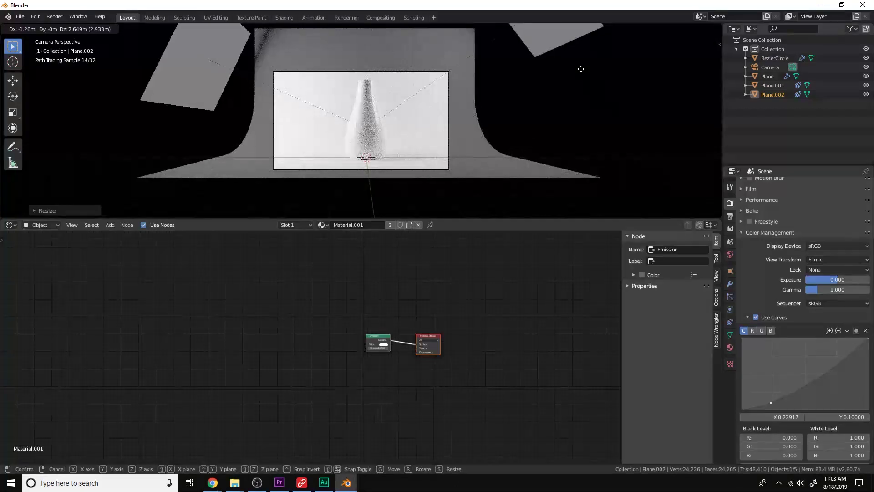
{"action": "left_click", "coordinate": [487, 200]}
{"action": "scroll", "coordinate": [419, 166], "scroll_direction": "up", "scroll_amount": 4}
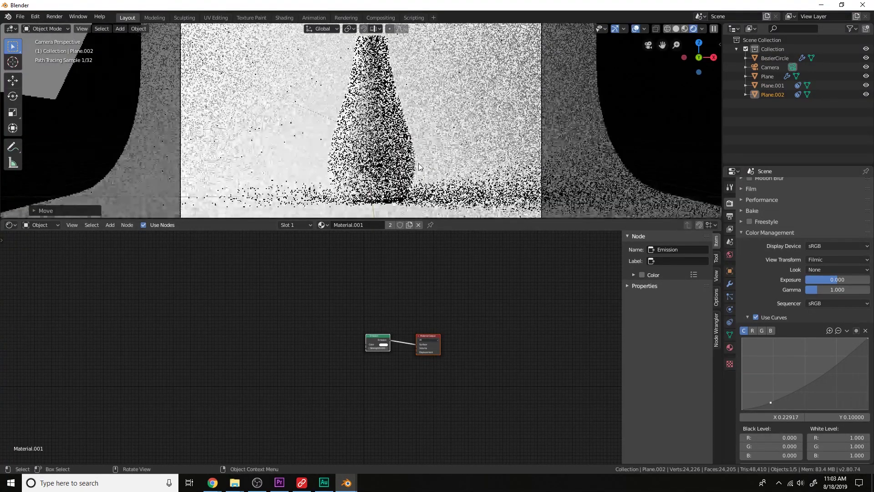
Select the vase and duplicate its whole texture node group up to the ColorRamp, placing the copy above the original
{"action": "left_click", "coordinate": [397, 154]}
{"action": "scroll", "coordinate": [400, 321], "scroll_direction": "down", "scroll_amount": 2}
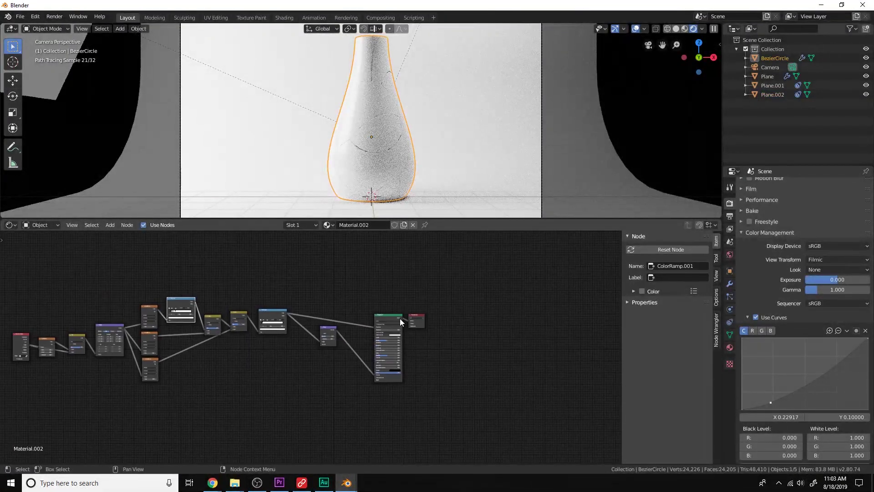
{"action": "scroll", "coordinate": [400, 317], "scroll_direction": "up", "scroll_amount": 2}
{"action": "middle_click_drag", "start_coordinate": [402, 316], "coordinate": [454, 354]}
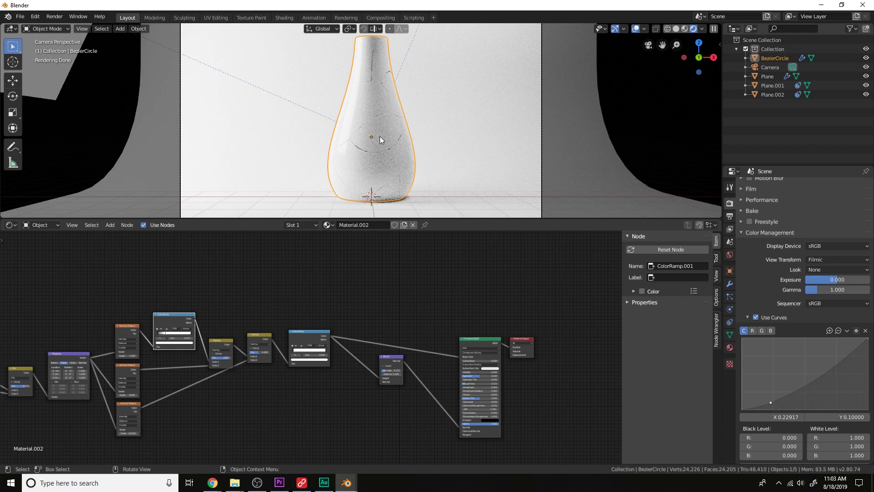
{"action": "middle_click_drag", "start_coordinate": [298, 396], "coordinate": [505, 359]}
{"action": "key", "text": "b"}
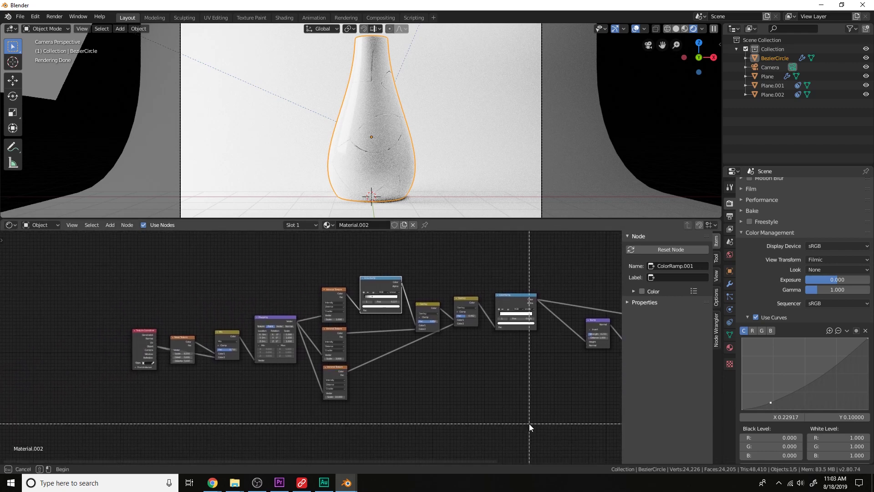
{"action": "left_click_drag", "start_coordinate": [529, 424], "coordinate": [111, 261]}
{"action": "middle_click_drag", "start_coordinate": [348, 235], "coordinate": [345, 303]}
{"action": "scroll", "coordinate": [345, 302], "scroll_direction": "down", "scroll_amount": 1}
{"action": "key", "text": "shift+d"}
{"action": "left_click", "coordinate": [334, 166]}
Delete the ColorRamp between the first Voronoi Texture and the first Overlay in the duplicated group, keeping those two nodes linked
{"action": "scroll", "coordinate": [365, 318], "scroll_direction": "up", "scroll_amount": 2}
{"action": "middle_click_drag", "start_coordinate": [358, 249], "coordinate": [364, 334]}
{"action": "scroll", "coordinate": [351, 321], "scroll_direction": "up", "scroll_amount": 3}
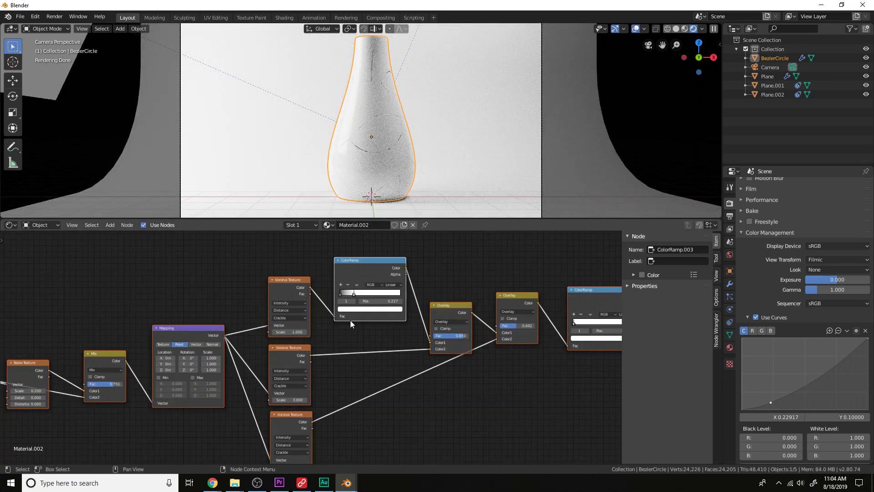
{"action": "left_click_drag", "start_coordinate": [338, 319], "coordinate": [430, 342]}
{"action": "key", "text": "x"}
Set both duplicated Overlay nodes to the Mix blend mode and preview the second one on the vase
{"action": "left_click", "coordinate": [451, 321]}
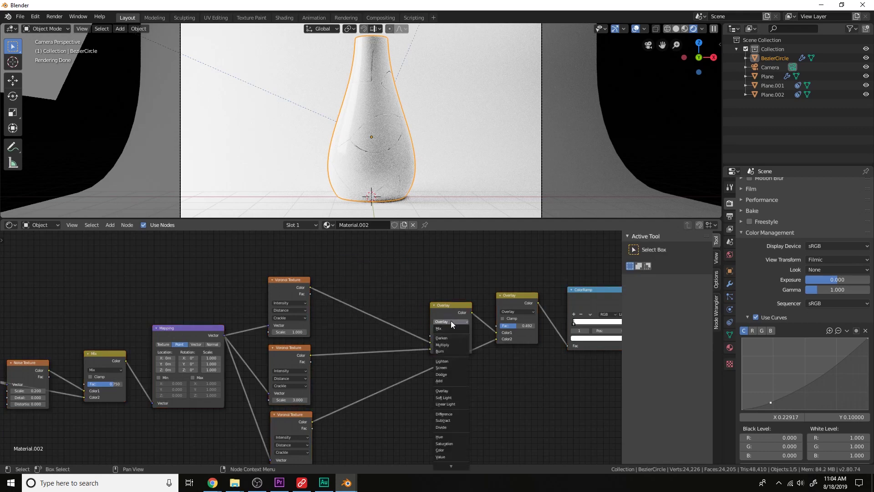
{"action": "left_click", "coordinate": [451, 329]}
{"action": "left_click", "coordinate": [518, 312]}
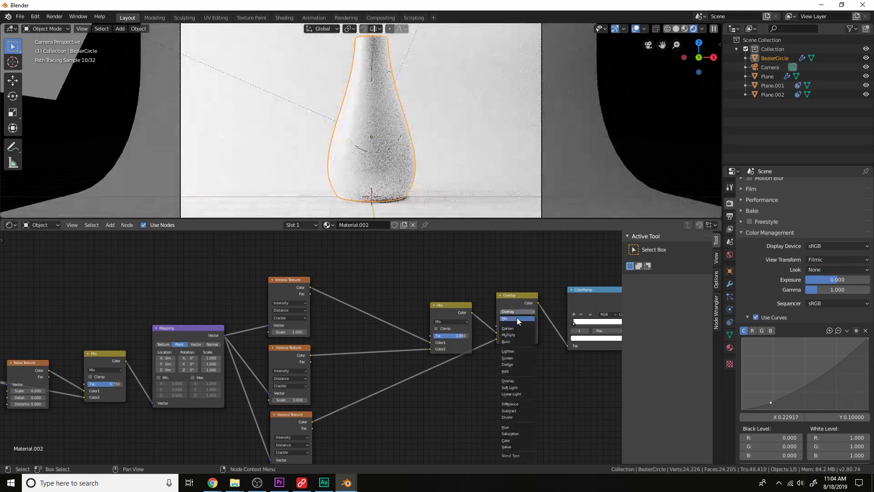
{"action": "left_click", "coordinate": [517, 318]}
{"action": "left_click", "coordinate": [518, 299], "text": "ctrl+shift"}
{"action": "left_click", "coordinate": [589, 298], "text": "ctrl+shift"}
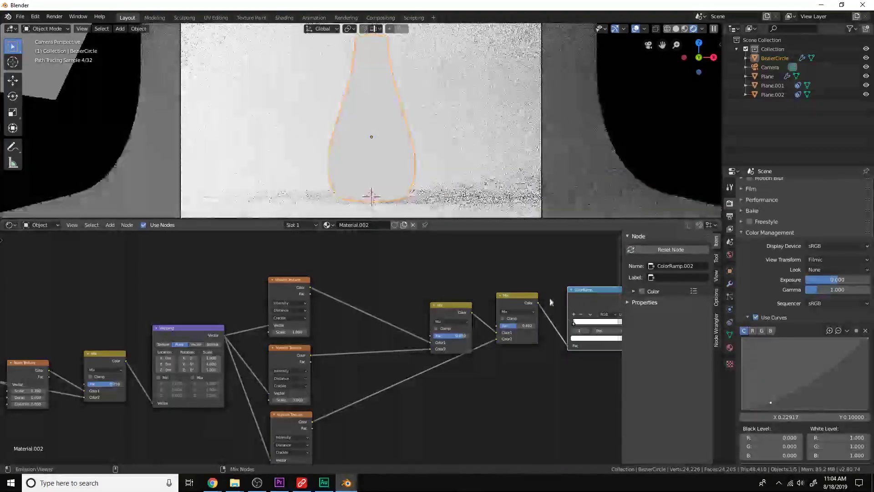
{"action": "left_click", "coordinate": [502, 302], "text": "ctrl+shift"}
Set the duplicated group's first Voronoi Texture to Cells coloring and Closest feature output
{"action": "middle_click_drag", "start_coordinate": [472, 318], "coordinate": [533, 357]}
{"action": "scroll", "coordinate": [469, 347], "scroll_direction": "up", "scroll_amount": 9}
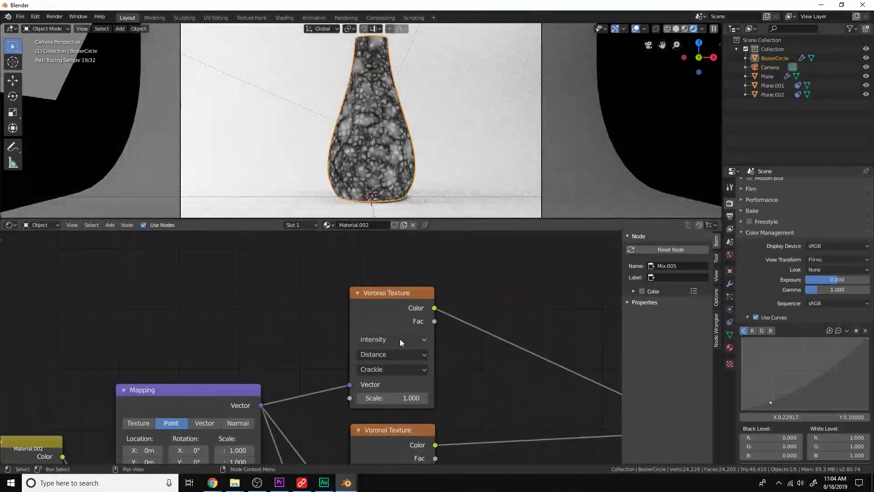
{"action": "left_click", "coordinate": [400, 366]}
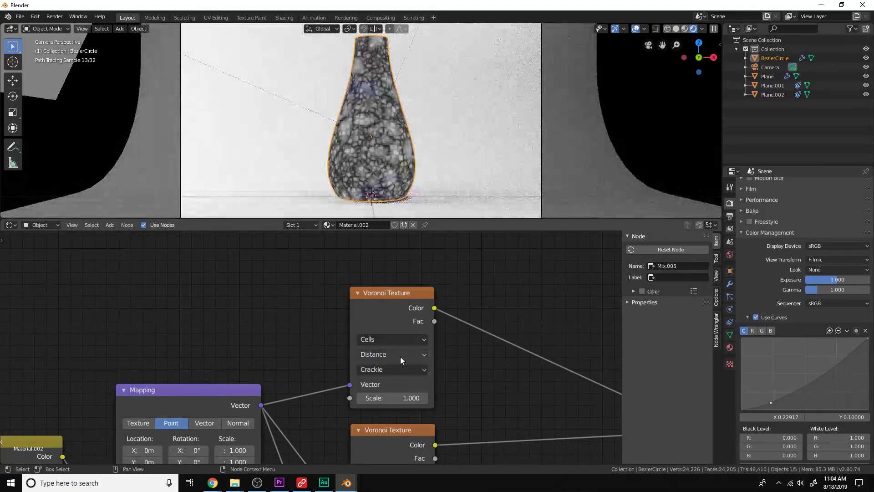
{"action": "left_click", "coordinate": [400, 367]}
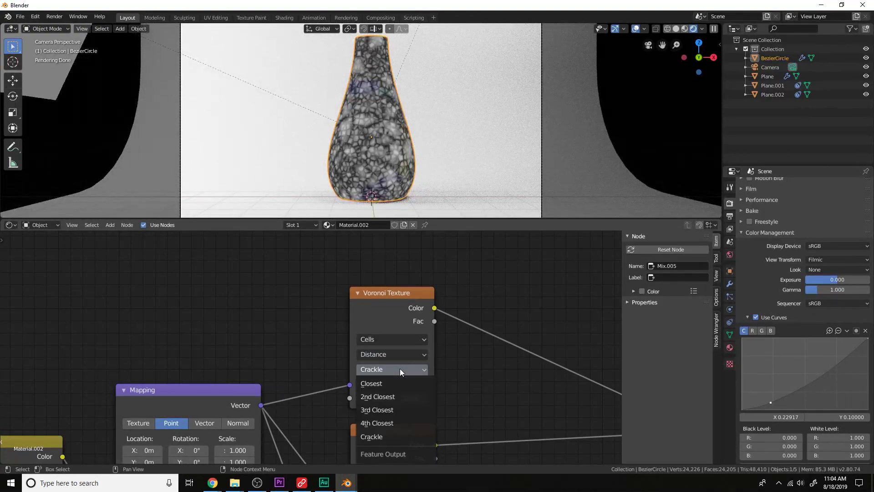
{"action": "left_click", "coordinate": [400, 383]}
Set the duplicated group's second Voronoi Texture, scale 3, to Cells coloring and Closest feature output
{"action": "scroll", "coordinate": [400, 383], "scroll_direction": "down", "scroll_amount": 2}
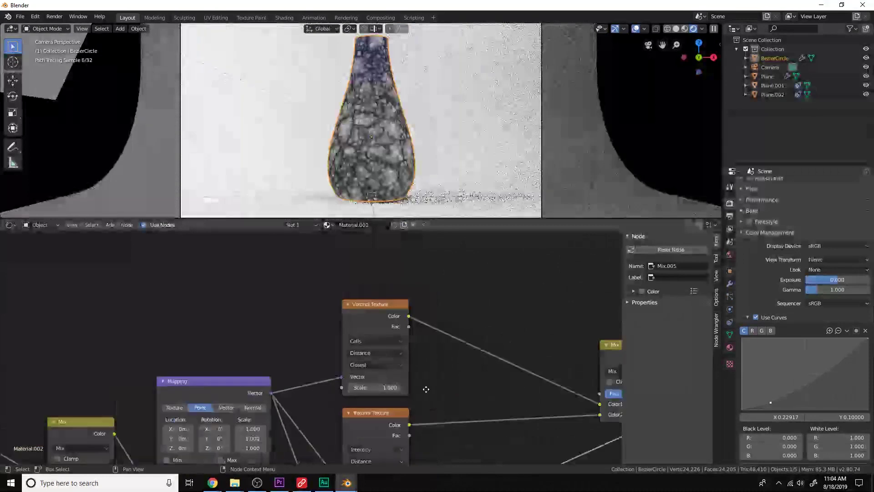
{"action": "middle_click_drag", "start_coordinate": [403, 387], "coordinate": [417, 295]}
{"action": "scroll", "coordinate": [409, 310], "scroll_direction": "up", "scroll_amount": 1}
{"action": "left_click", "coordinate": [383, 347]}
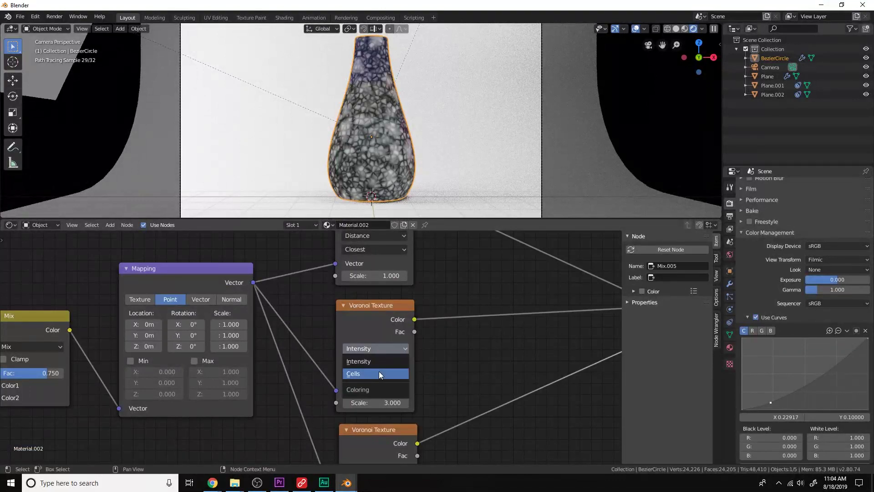
{"action": "left_click", "coordinate": [379, 371]}
{"action": "left_click", "coordinate": [377, 378]}
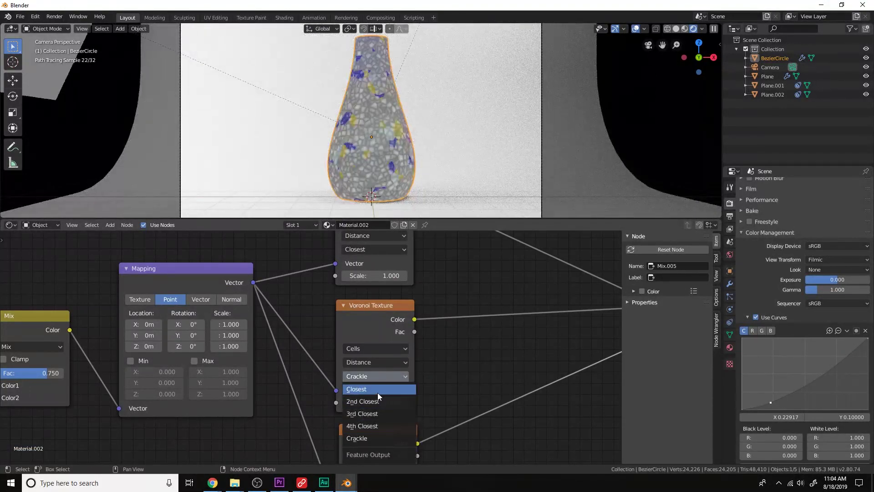
{"action": "left_click", "coordinate": [378, 390]}
Set the duplicated group's third Voronoi Texture, scale 10, to Cells coloring and Closest feature output
{"action": "scroll", "coordinate": [400, 378], "scroll_direction": "down", "scroll_amount": 2}
{"action": "scroll", "coordinate": [375, 342], "scroll_direction": "up", "scroll_amount": 2}
{"action": "left_click", "coordinate": [373, 341]}
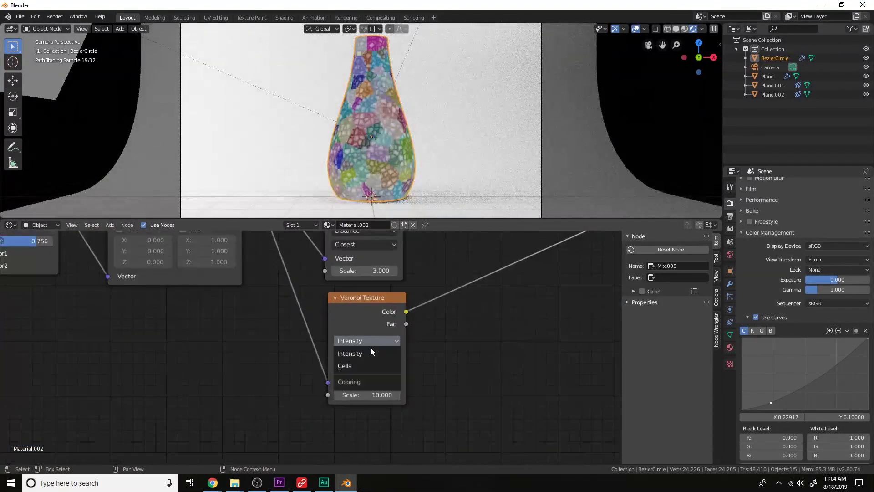
{"action": "left_click", "coordinate": [368, 366]}
{"action": "left_click", "coordinate": [368, 372]}
{"action": "left_click", "coordinate": [366, 382]}
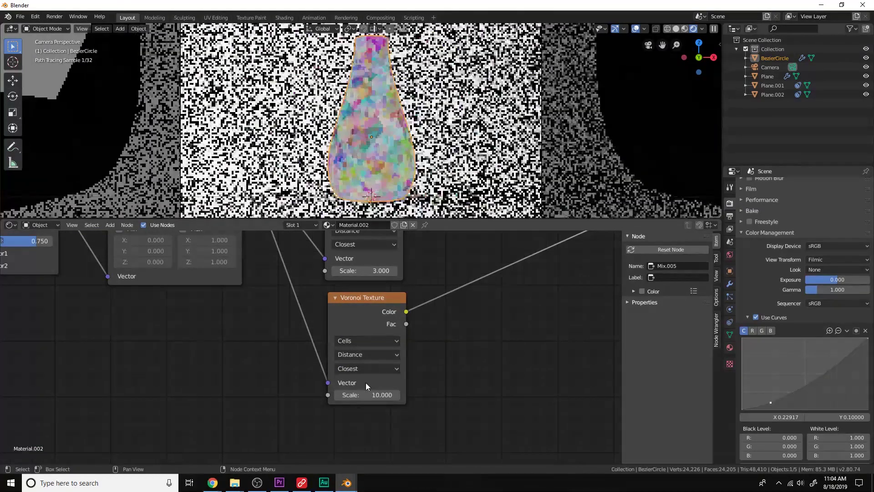
Lower the duplicated group's first Mix factor to about 0.183 and its second Mix factor to about 0.092
{"action": "scroll", "coordinate": [444, 340], "scroll_direction": "down", "scroll_amount": 6}
{"action": "middle_click_drag", "start_coordinate": [531, 243], "coordinate": [375, 363]}
{"action": "scroll", "coordinate": [388, 357], "scroll_direction": "up", "scroll_amount": 1}
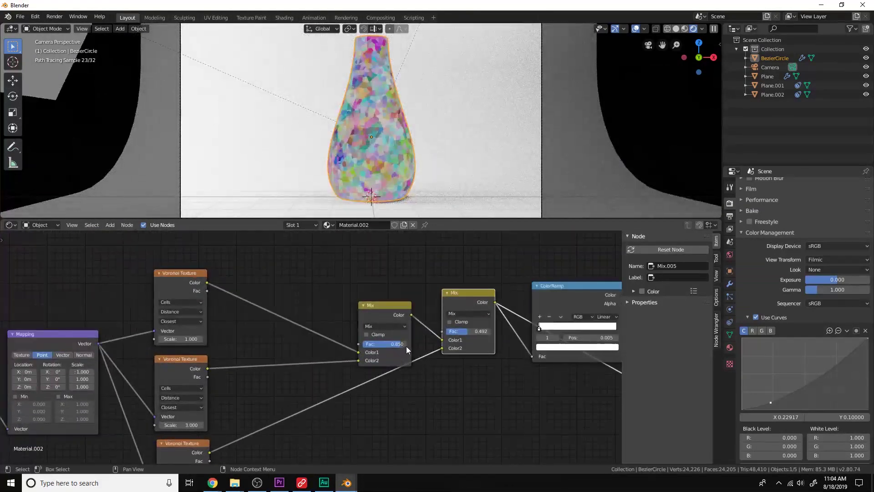
{"action": "scroll", "coordinate": [406, 346], "scroll_direction": "up", "scroll_amount": 1}
{"action": "left_click_drag", "start_coordinate": [425, 343], "coordinate": [394, 343]}
{"action": "left_click_drag", "start_coordinate": [505, 326], "coordinate": [483, 327]}
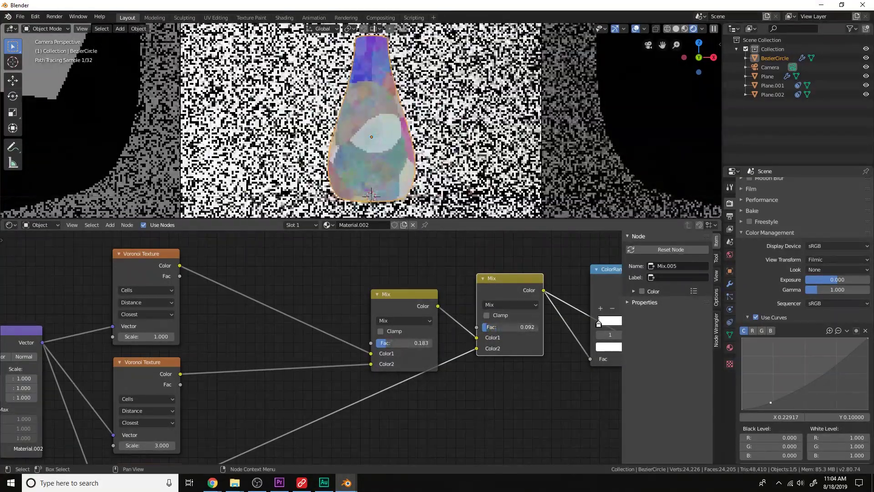
Compare the original group's final ColorRamp with the duplicated group's second Mix by previewing each on the vase
{"action": "scroll", "coordinate": [470, 378], "scroll_direction": "down", "scroll_amount": 2}
{"action": "scroll", "coordinate": [470, 378], "scroll_direction": "down", "scroll_amount": 8}
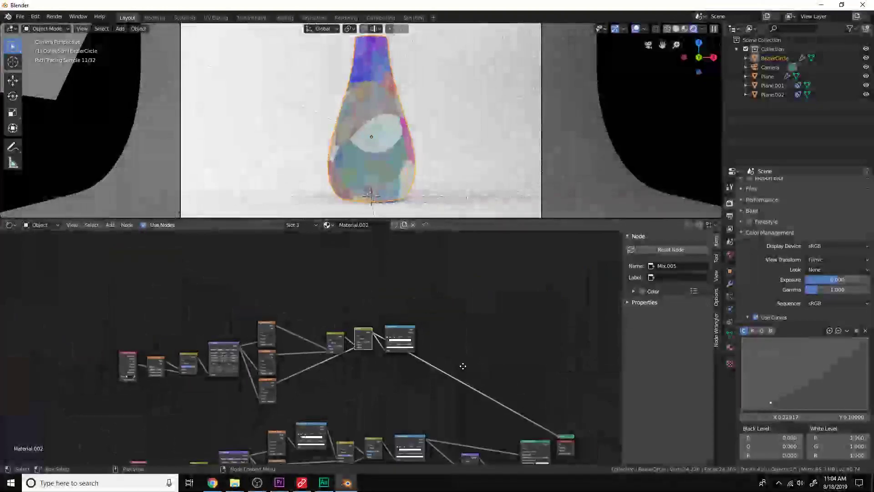
{"action": "middle_click_drag", "start_coordinate": [458, 408], "coordinate": [428, 338]}
{"action": "scroll", "coordinate": [426, 340], "scroll_direction": "up", "scroll_amount": 2}
{"action": "left_click", "coordinate": [384, 374], "text": "ctrl+shift"}
{"action": "left_click", "coordinate": [340, 250], "text": "ctrl+shift"}
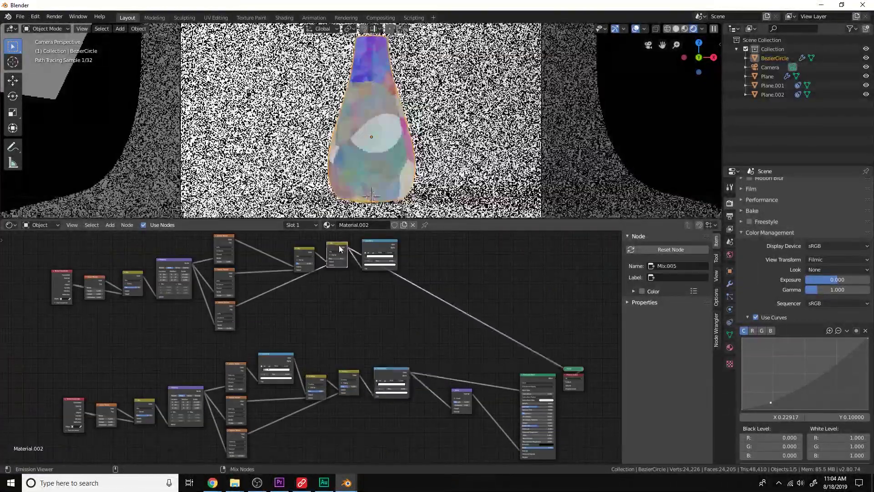
Set the duplicated group's first Mix factor to 0.250 and delete the ColorRamp behind its second Mix
{"action": "scroll", "coordinate": [340, 255], "scroll_direction": "up", "scroll_amount": 5}
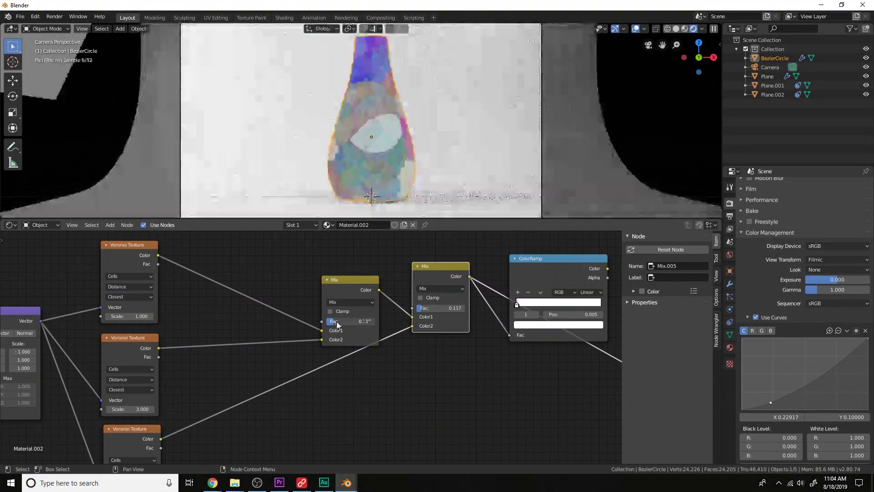
{"action": "left_click_drag", "start_coordinate": [337, 324], "coordinate": [360, 321]}
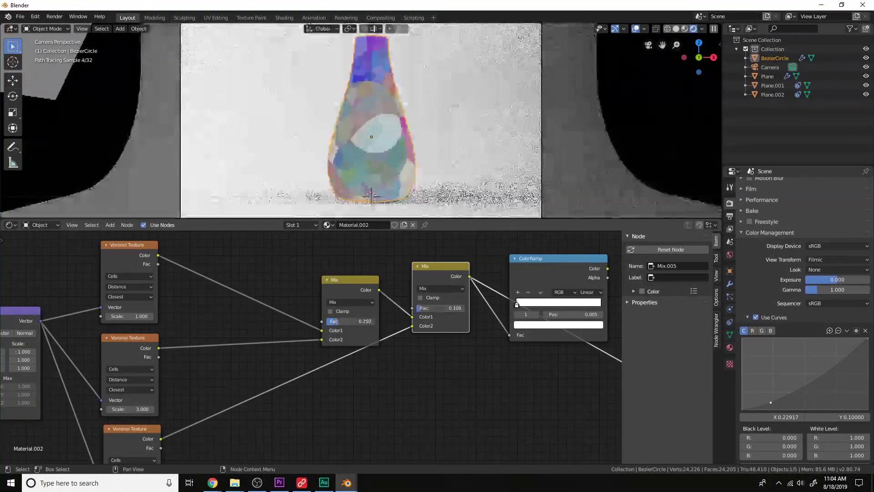
{"action": "key", "text": "x"}
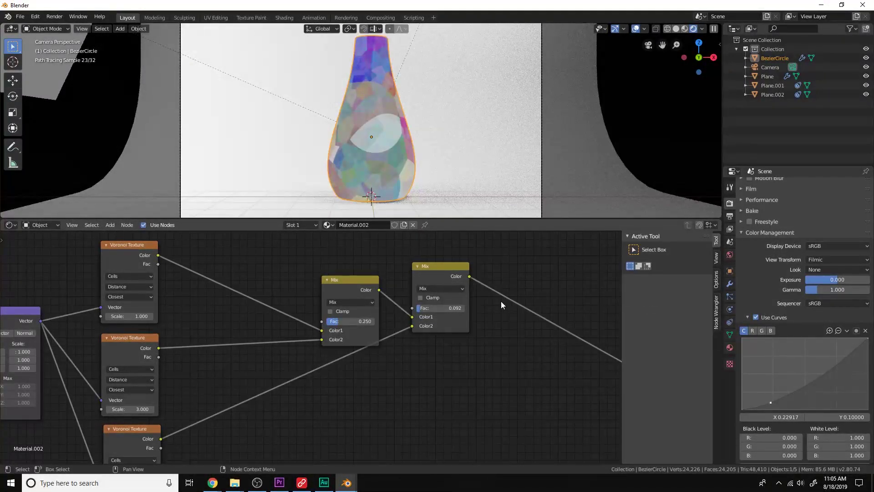
Add a Noise Texture after the duplicated group's second Mix, feed that Mix's color into its Vector, and preview it on the vase
{"action": "scroll", "coordinate": [501, 302], "scroll_direction": "down", "scroll_amount": 6}
{"action": "middle_click_drag", "start_coordinate": [479, 336], "coordinate": [446, 326]}
{"action": "scroll", "coordinate": [457, 335], "scroll_direction": "up", "scroll_amount": 4}
{"action": "scroll", "coordinate": [457, 335], "scroll_direction": "down", "scroll_amount": 3}
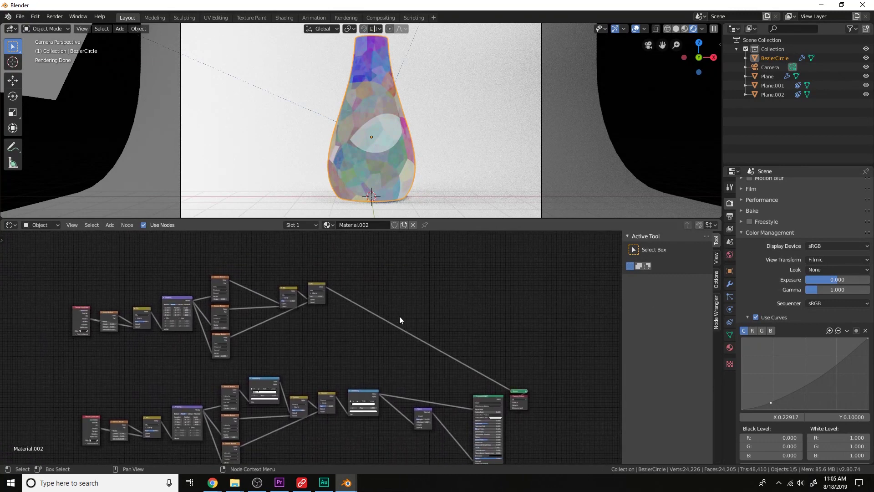
{"action": "scroll", "coordinate": [400, 320], "scroll_direction": "up", "scroll_amount": 4}
{"action": "key", "text": "shift+a"}
{"action": "left_click", "coordinate": [417, 313]}
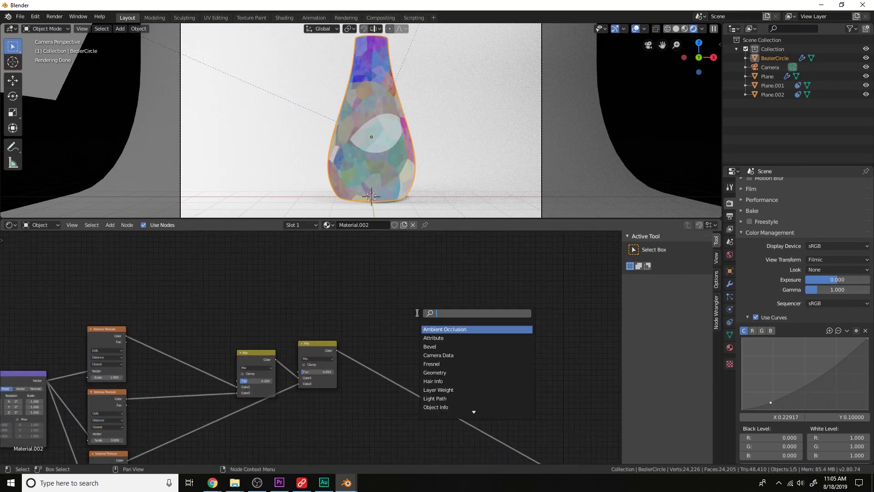
{"action": "type", "text": "noi"}
{"action": "key", "text": "Return"}
{"action": "left_click", "coordinate": [418, 314]}
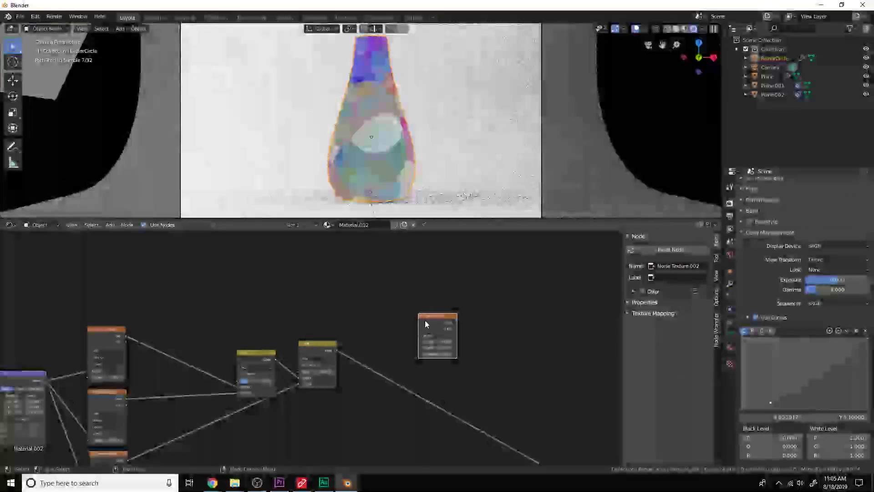
{"action": "left_click_drag", "start_coordinate": [422, 336], "coordinate": [499, 316]}
{"action": "left_click", "coordinate": [436, 319], "text": "ctrl+shift"}
{"action": "middle_click_drag", "start_coordinate": [431, 333], "coordinate": [423, 366]}
Add a Texture Coordinate node above the duplicated group's second Mix
{"action": "key", "text": "shift+a"}
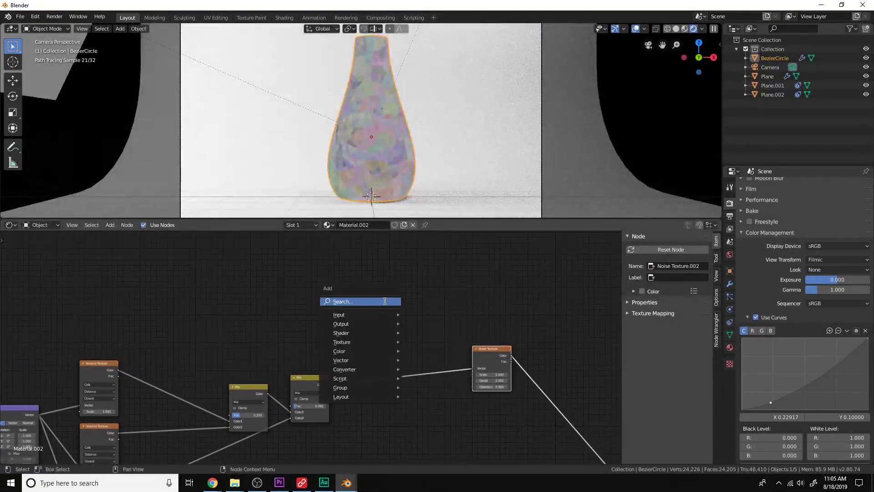
{"action": "left_click", "coordinate": [385, 301]}
{"action": "type", "text": "text"}
{"action": "key", "text": "Return"}
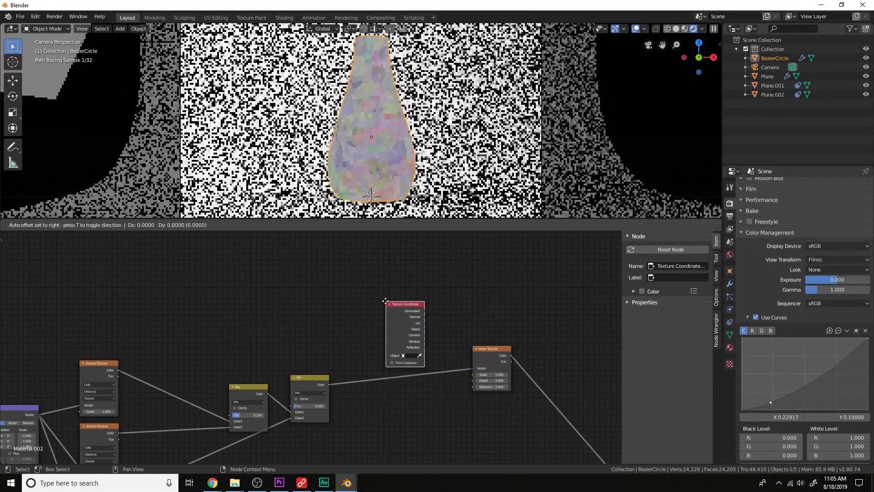
{"action": "left_click", "coordinate": [298, 301]}
Insert a Mix node before the Noise Texture and link the new Texture Coordinate's Object output to its Color2
{"action": "key", "text": "shift+a"}
{"action": "left_click", "coordinate": [411, 314]}
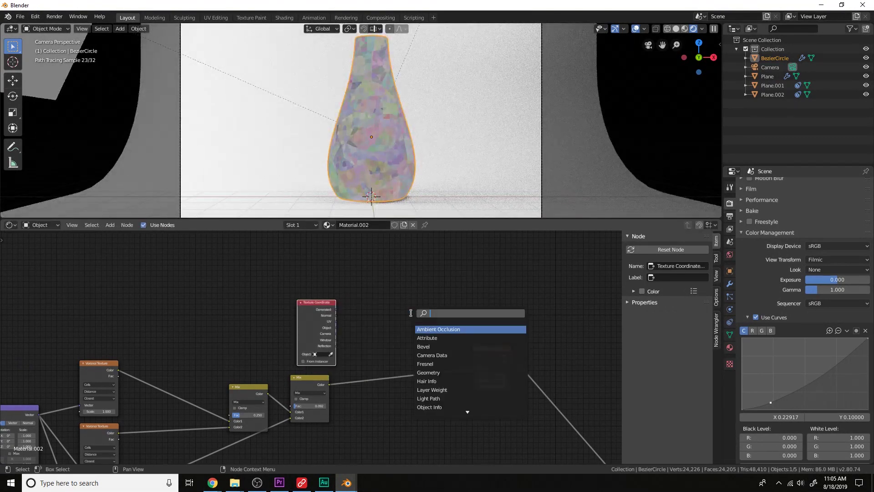
{"action": "type", "text": "mix"}
{"action": "key", "text": "Down"}
{"action": "key", "text": "Return"}
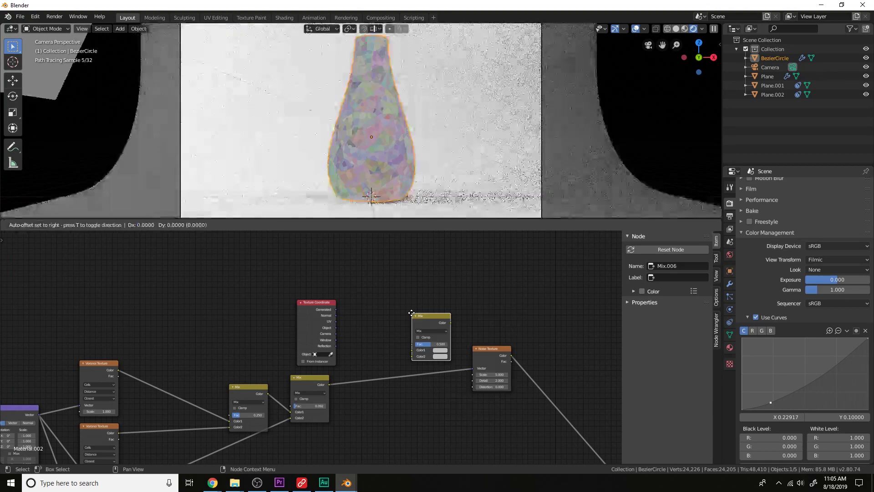
{"action": "left_click", "coordinate": [412, 349]}
{"action": "left_click_drag", "start_coordinate": [336, 327], "coordinate": [408, 385]}
Reposition the new Texture Coordinate node above the Mix nodes and set the factor of the Mix before the Noise Texture to 0.292
{"action": "scroll", "coordinate": [488, 360], "scroll_direction": "down", "scroll_amount": 5}
{"action": "middle_click_drag", "start_coordinate": [427, 356], "coordinate": [575, 293]}
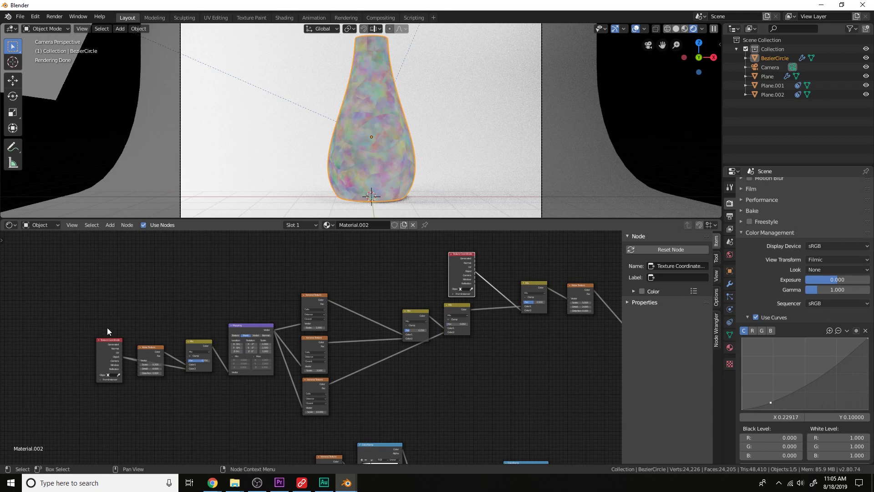
{"action": "middle_click_drag", "start_coordinate": [493, 363], "coordinate": [363, 382]}
{"action": "scroll", "coordinate": [379, 352], "scroll_direction": "up", "scroll_amount": 2}
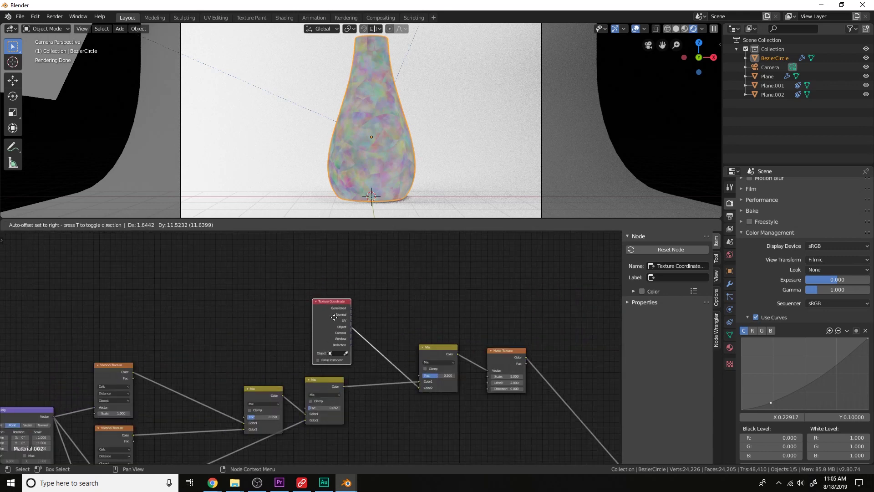
{"action": "scroll", "coordinate": [335, 322], "scroll_direction": "down", "scroll_amount": 2}
{"action": "middle_click_drag", "start_coordinate": [336, 366], "coordinate": [346, 304]}
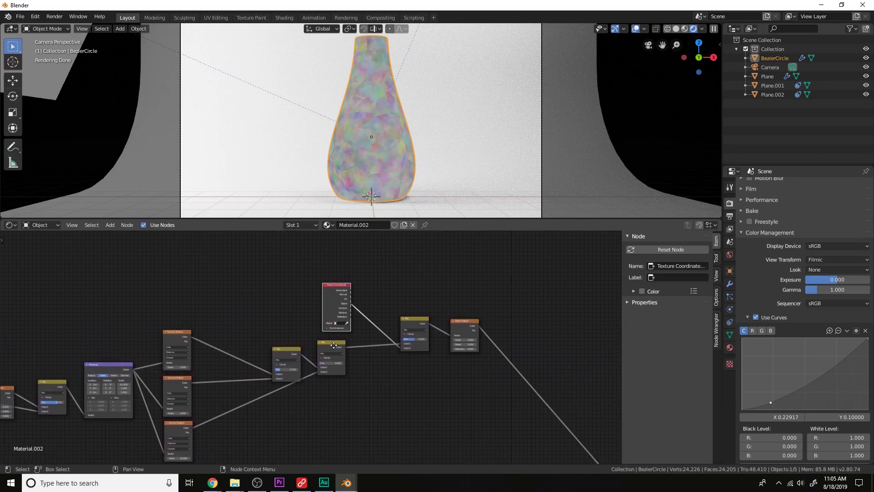
{"action": "scroll", "coordinate": [438, 331], "scroll_direction": "up", "scroll_amount": 3}
{"action": "left_click_drag", "start_coordinate": [454, 355], "coordinate": [448, 361]}
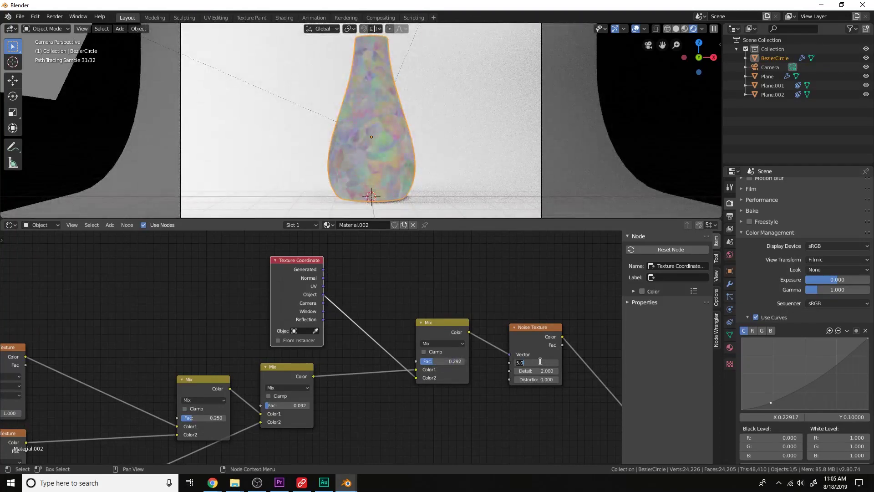
Set the new Noise Texture's scale to 0.6 and readjust the factor of the Mix feeding it
{"action": "key", "text": "Return"}
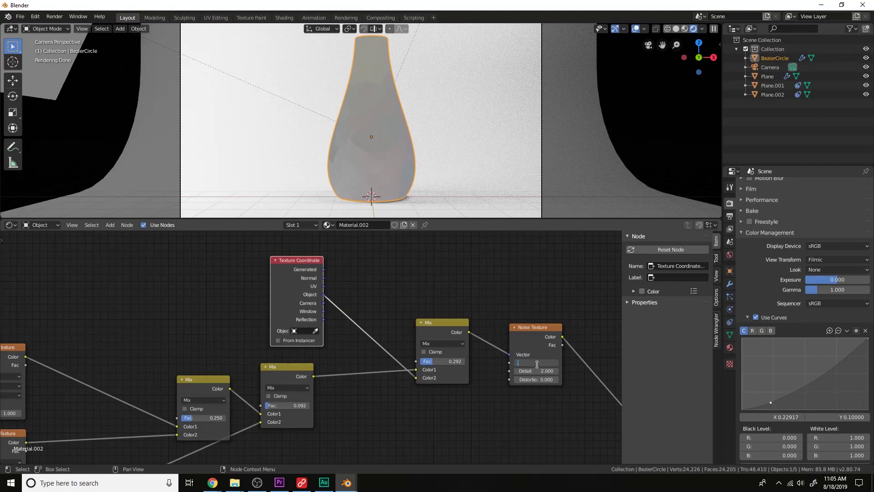
{"action": "type", "text": ".6"}
{"action": "key", "text": "Return"}
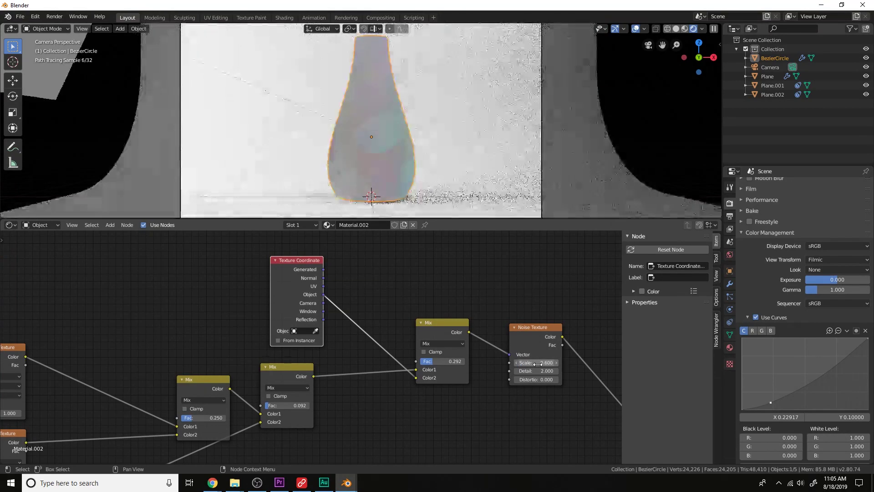
{"action": "left_click_drag", "start_coordinate": [456, 361], "coordinate": [458, 362]}
Duplicate the Bump node, connect the Noise Texture's color output to its Height, and preview the copy on the vase
{"action": "scroll", "coordinate": [445, 361], "scroll_direction": "down", "scroll_amount": 4}
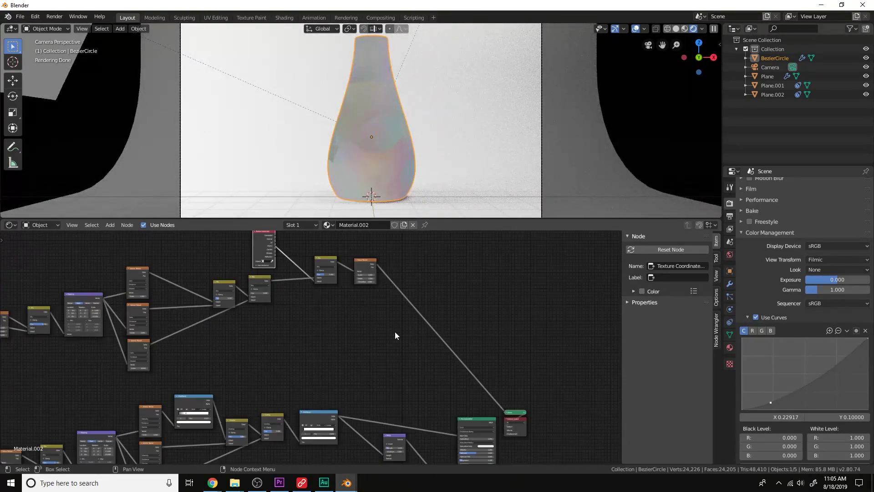
{"action": "left_click", "coordinate": [396, 440]}
{"action": "key", "text": "shift+d"}
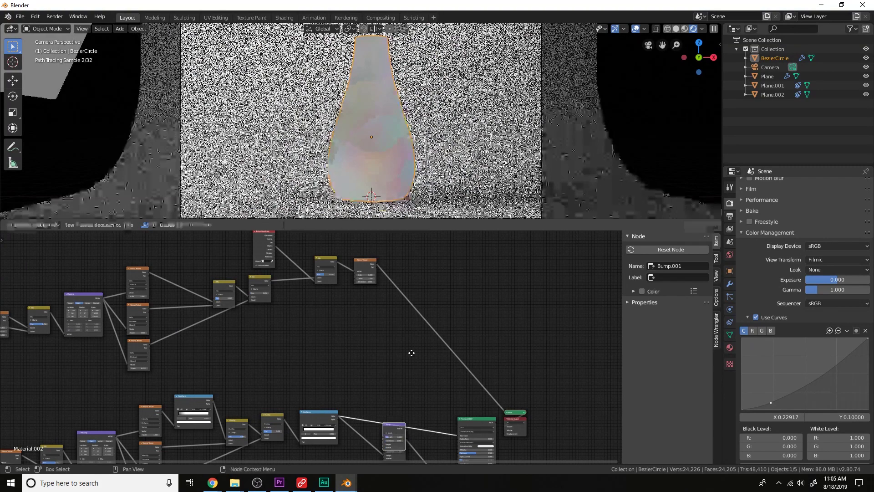
{"action": "left_click", "coordinate": [413, 348]}
{"action": "scroll", "coordinate": [401, 341], "scroll_direction": "up", "scroll_amount": 2}
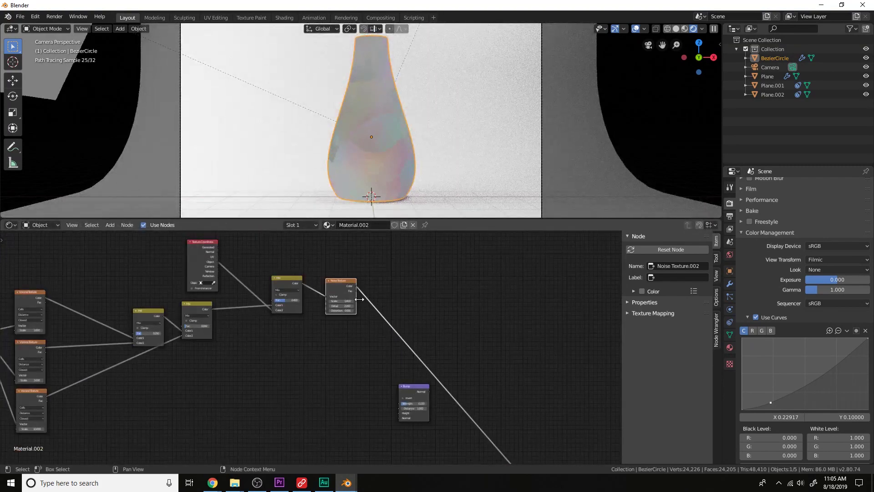
{"action": "left_click_drag", "start_coordinate": [364, 291], "coordinate": [400, 410]}
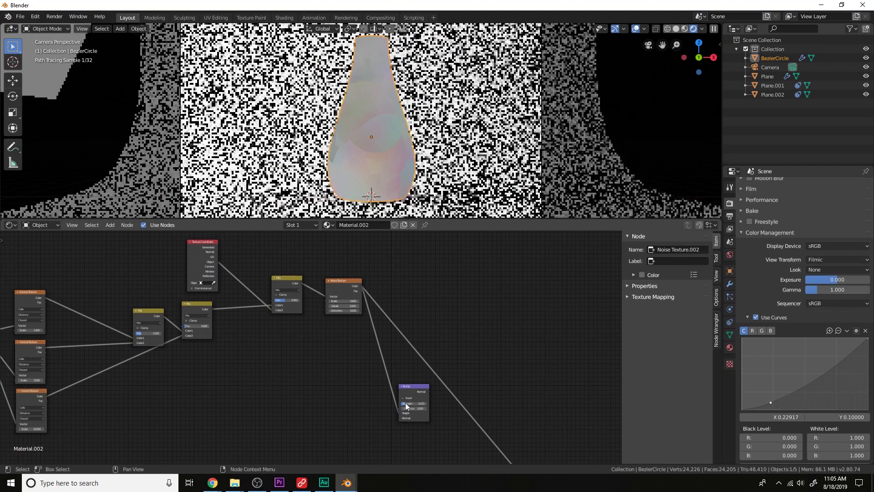
{"action": "scroll", "coordinate": [452, 184], "scroll_direction": "up", "scroll_amount": 3}
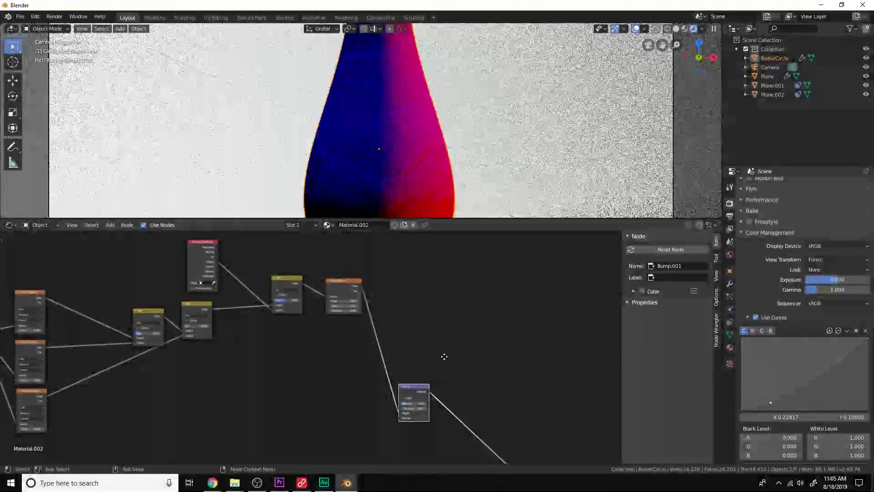
Raise the factor of the Mix feeding the Noise Texture to 0.850
{"action": "scroll", "coordinate": [444, 357], "scroll_direction": "down", "scroll_amount": 1}
{"action": "middle_click_drag", "start_coordinate": [449, 359], "coordinate": [455, 382]}
{"action": "scroll", "coordinate": [454, 382], "scroll_direction": "up", "scroll_amount": 4}
{"action": "middle_click_drag", "start_coordinate": [372, 337], "coordinate": [430, 350]}
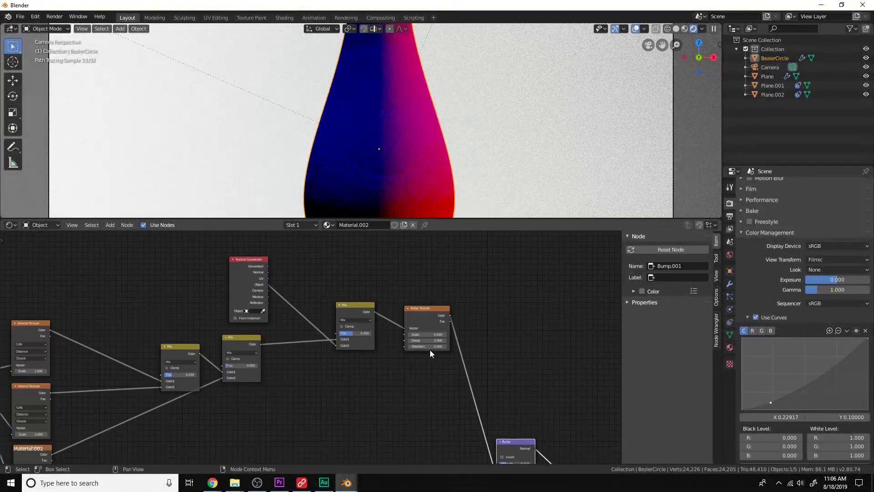
{"action": "scroll", "coordinate": [430, 349], "scroll_direction": "up", "scroll_amount": 4}
{"action": "left_click_drag", "start_coordinate": [384, 328], "coordinate": [386, 329]}
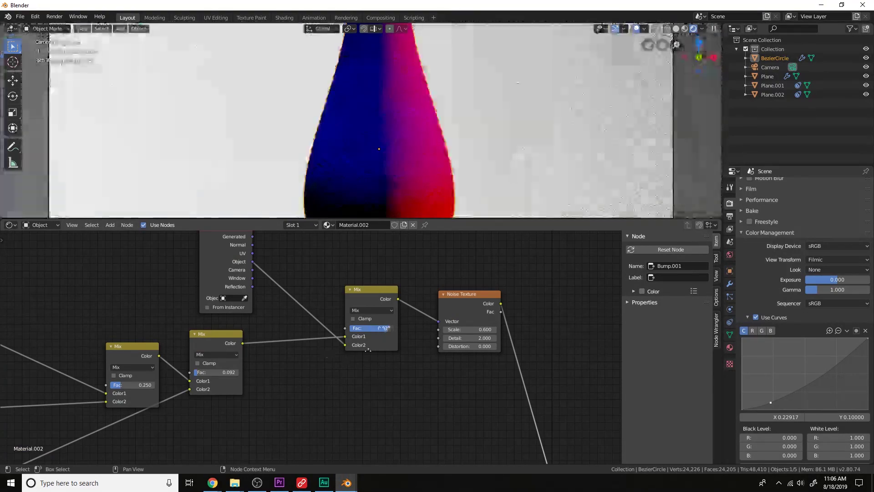
Insert a Math node set to Multiply between the duplicated group's second Mix and the Mix feeding the Noise Texture
{"action": "middle_click_drag", "start_coordinate": [348, 355], "coordinate": [406, 350]}
{"action": "key", "text": "shift+a"}
{"action": "left_click", "coordinate": [360, 323]}
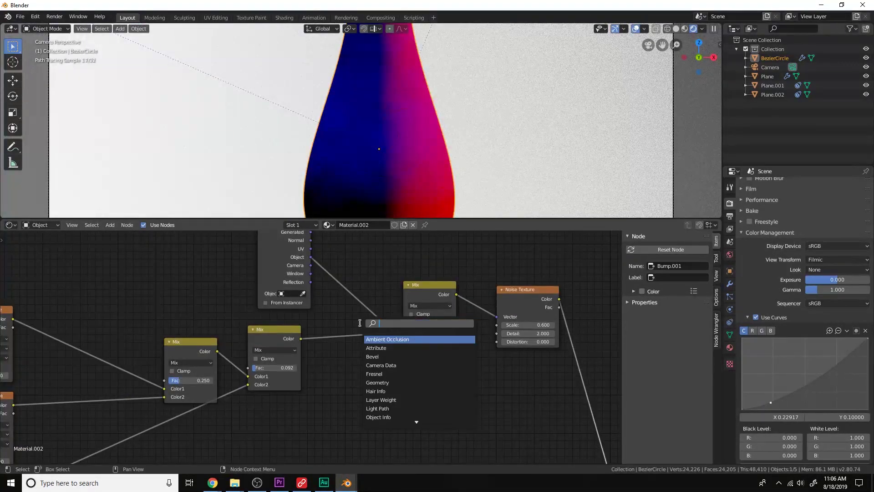
{"action": "type", "text": "math"}
{"action": "key", "text": "Return"}
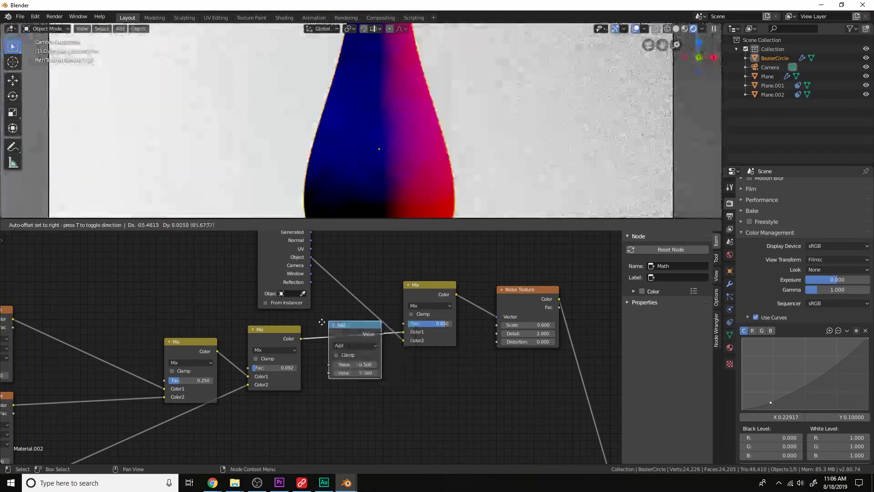
{"action": "left_click", "coordinate": [344, 349]}
{"action": "left_click", "coordinate": [344, 348]}
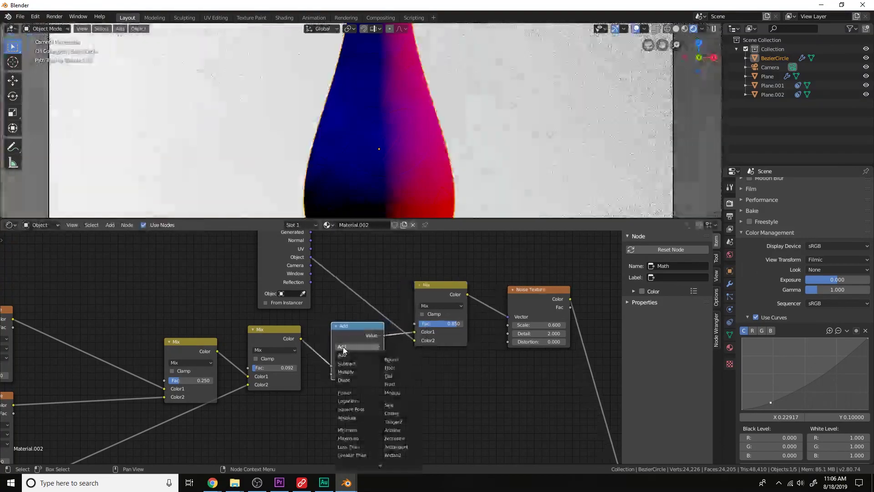
{"action": "left_click", "coordinate": [356, 372]}
Set the Multiply node's second value to 12
{"action": "left_click", "coordinate": [360, 374]}
{"action": "type", "text": "0.5"}
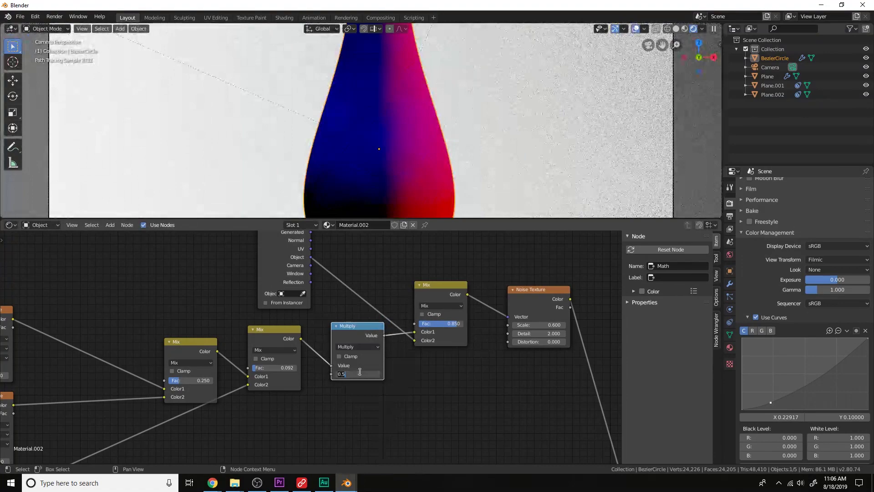
{"action": "key", "text": "Return"}
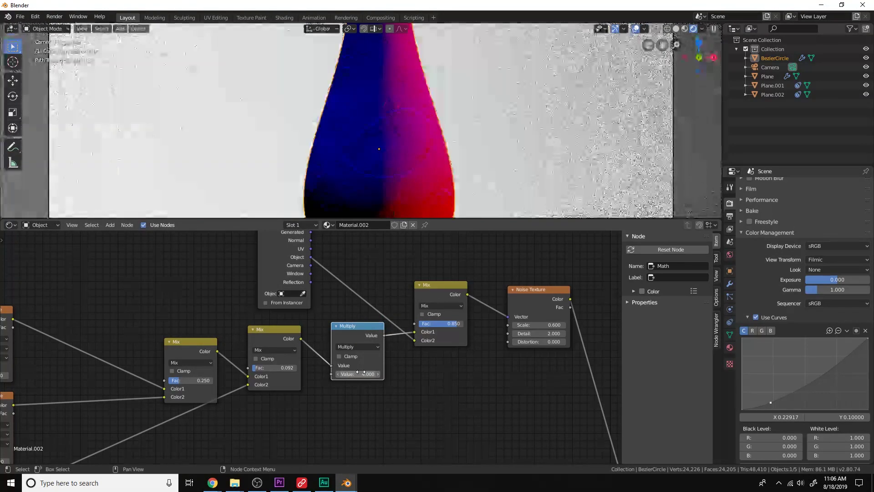
{"action": "type", "text": "12"}
{"action": "key", "text": "Return"}
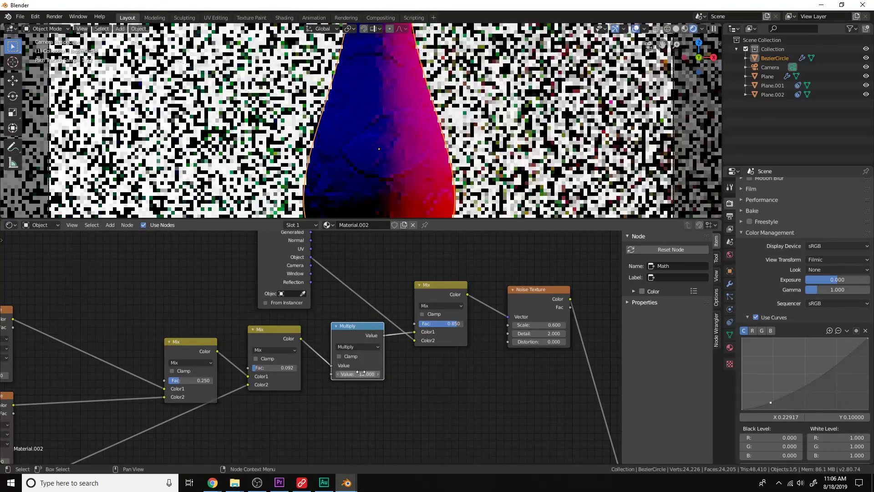
Raise the factor of the Mix feeding the Noise Texture to 0.939
{"action": "middle_click_drag", "start_coordinate": [581, 375], "coordinate": [481, 383]}
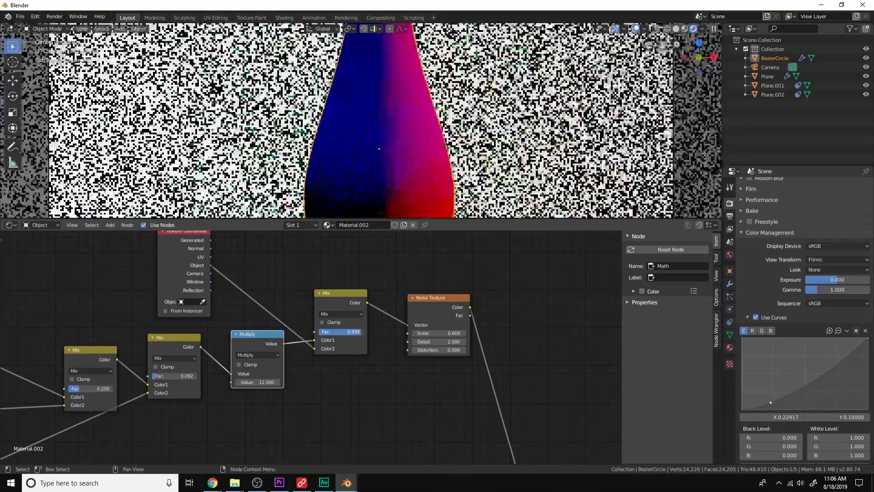
{"action": "scroll", "coordinate": [453, 334], "scroll_direction": "down", "scroll_amount": 5}
{"action": "middle_click_drag", "start_coordinate": [453, 334], "coordinate": [406, 272]}
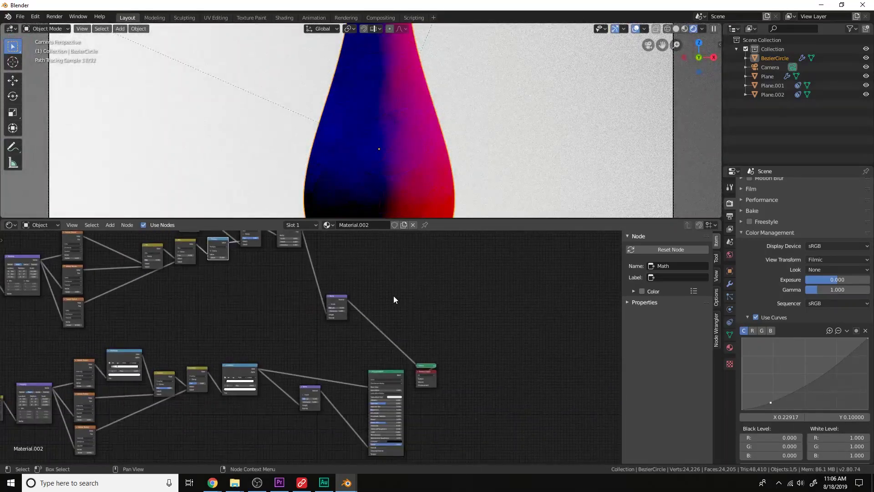
Connect the duplicated Bump's Normal output to the original Bump's Normal input and show the Principled BSDF on the vase again
{"action": "scroll", "coordinate": [392, 296], "scroll_direction": "up", "scroll_amount": 3}
{"action": "middle_click_drag", "start_coordinate": [364, 299], "coordinate": [399, 294]}
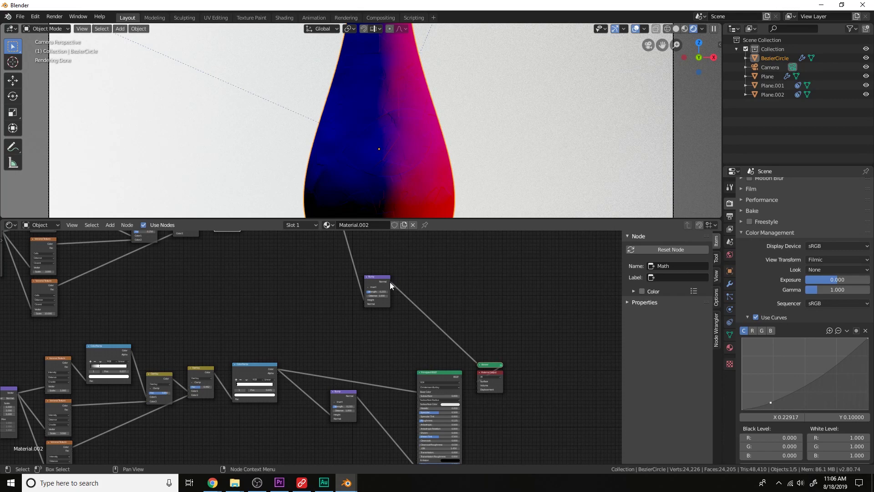
{"action": "left_click_drag", "start_coordinate": [390, 283], "coordinate": [335, 419]}
{"action": "left_click", "coordinate": [440, 373], "text": "ctrl+shift"}
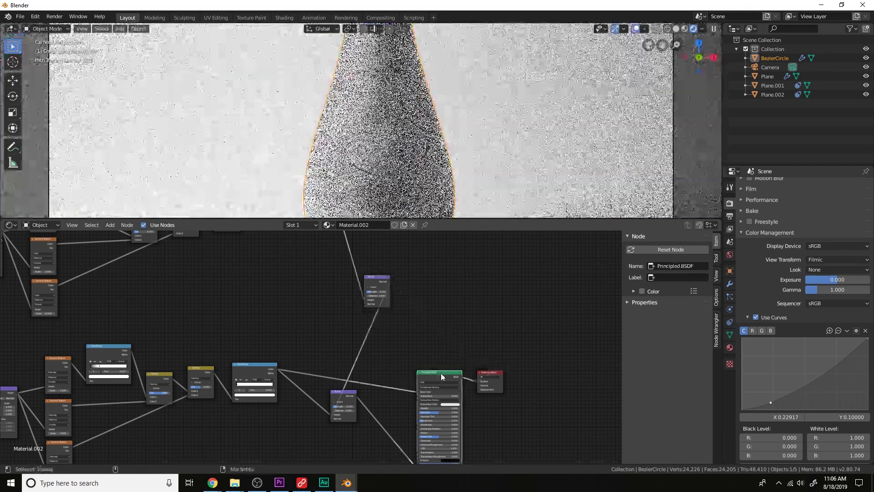
{"action": "scroll", "coordinate": [454, 127], "scroll_direction": "down", "scroll_amount": 4}
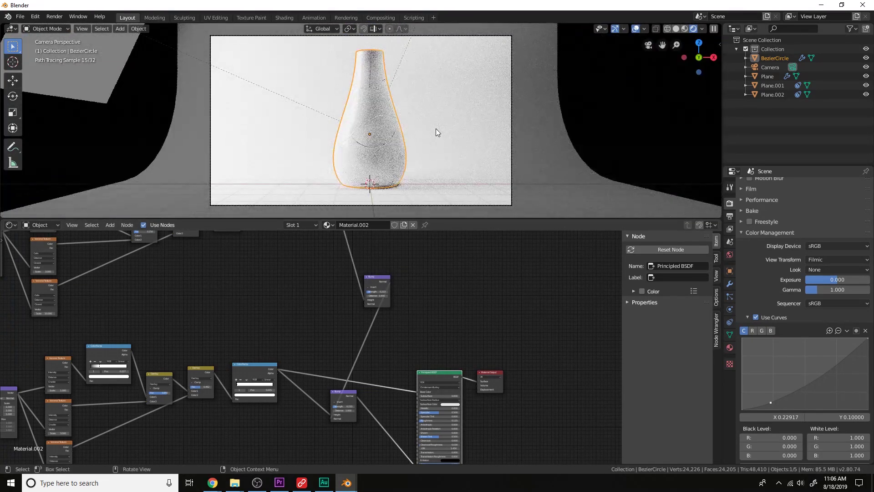
{"action": "scroll", "coordinate": [422, 334], "scroll_direction": "down", "scroll_amount": 4}
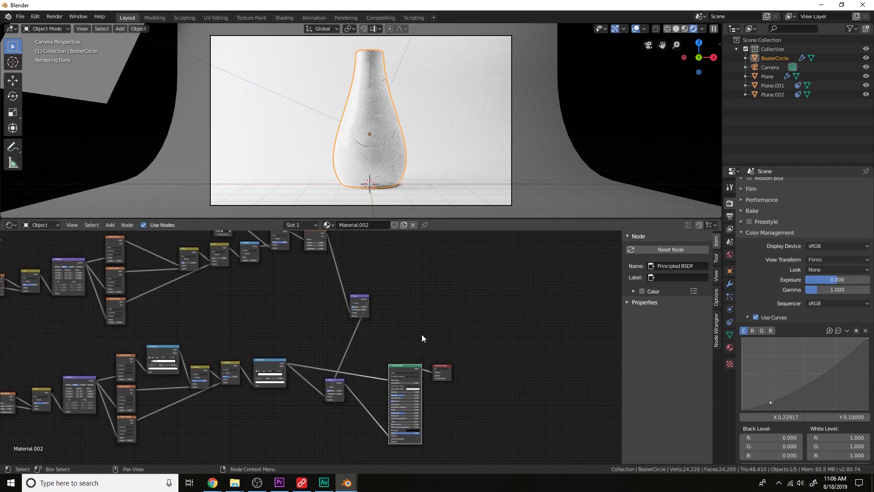
Move the duplicated texture node group, without its Bump node, further left in the node graph to free up space
{"action": "middle_click_drag", "start_coordinate": [422, 335], "coordinate": [558, 355]}
{"action": "scroll", "coordinate": [471, 335], "scroll_direction": "down", "scroll_amount": 1}
{"action": "scroll", "coordinate": [472, 335], "scroll_direction": "up", "scroll_amount": 1}
{"action": "key", "text": "b"}
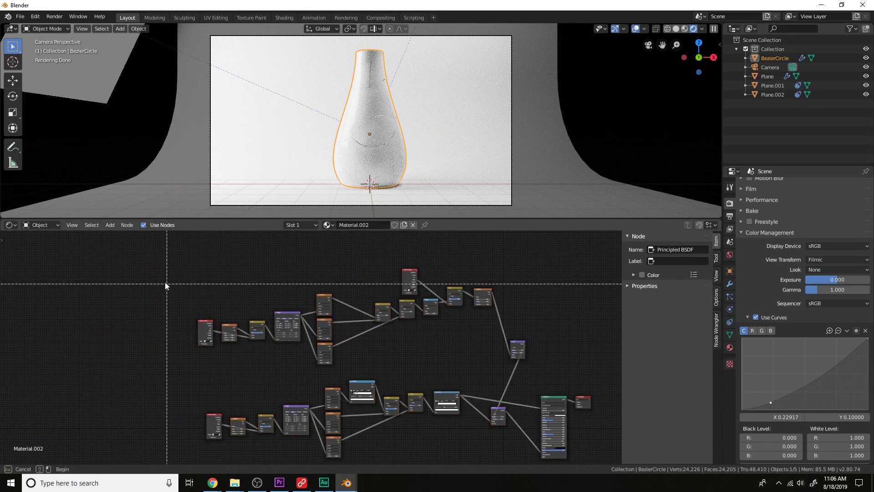
{"action": "left_click_drag", "start_coordinate": [165, 282], "coordinate": [503, 364]}
{"action": "key", "text": "g"}
{"action": "left_click", "coordinate": [360, 388]}
{"action": "key", "text": "a"}
{"action": "key", "text": "a"}
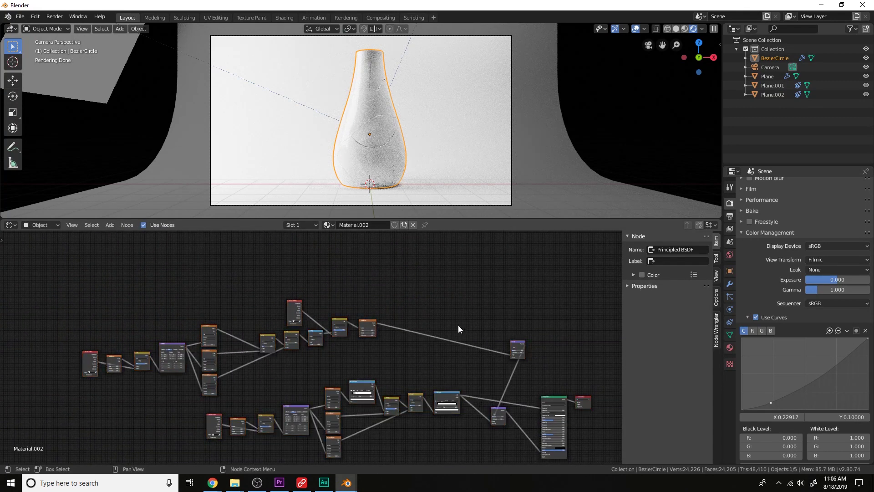
Move the duplicated Bump node closer to the Noise Texture
{"action": "key", "text": "b"}
{"action": "left_click_drag", "start_coordinate": [492, 315], "coordinate": [524, 364]}
{"action": "key", "text": "g"}
{"action": "left_click", "coordinate": [452, 373]}
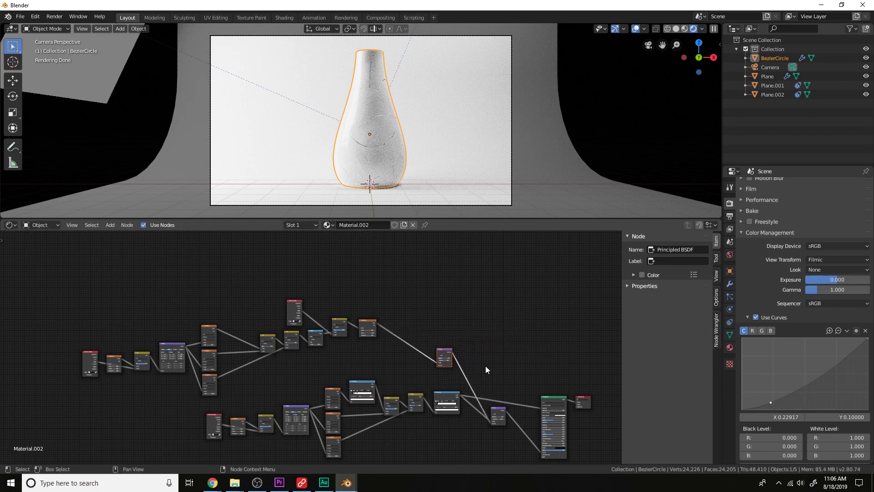
Preview the Multiply node and the duplicated group's second Mix on the vase
{"action": "middle_click_drag", "start_coordinate": [488, 371], "coordinate": [411, 348]}
{"action": "scroll", "coordinate": [411, 347], "scroll_direction": "up", "scroll_amount": 1}
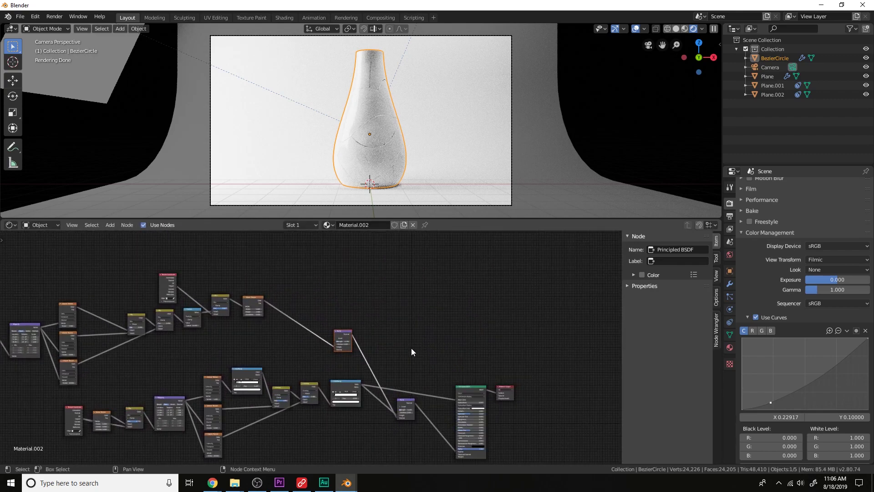
{"action": "left_click", "coordinate": [185, 306], "text": "ctrl+shift"}
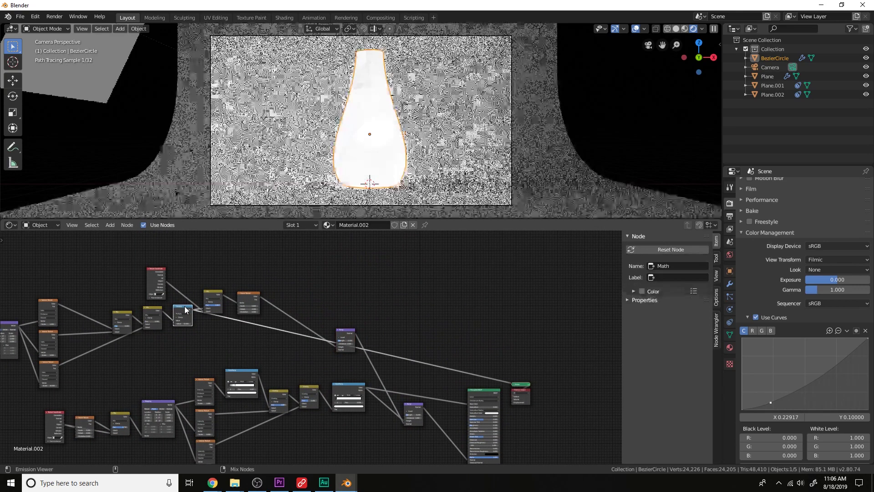
{"action": "scroll", "coordinate": [325, 296], "scroll_direction": "up", "scroll_amount": 3}
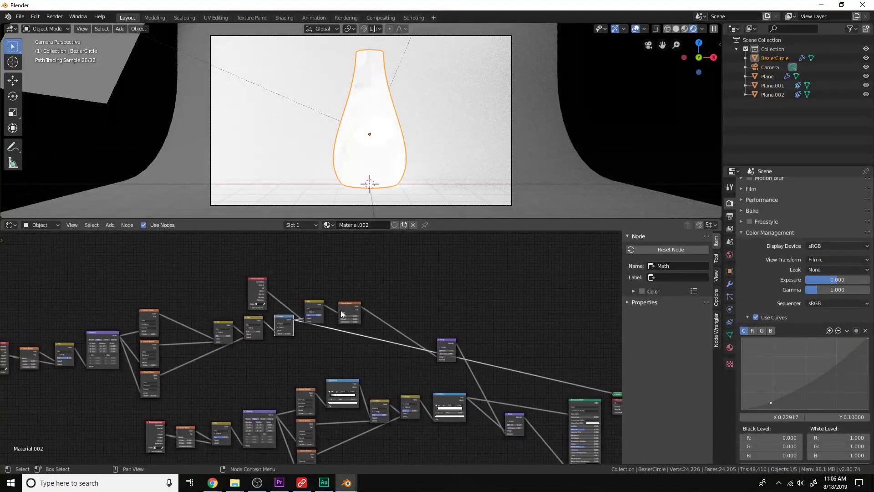
{"action": "left_click", "coordinate": [244, 311], "text": "ctrl+shift"}
Add a MixRGB node beyond the duplicated Bump and connect the duplicated group's second Mix color to its Fac input
{"action": "middle_click_drag", "start_coordinate": [399, 300], "coordinate": [317, 296]}
{"action": "key", "text": "shift+a"}
{"action": "left_click", "coordinate": [407, 277]}
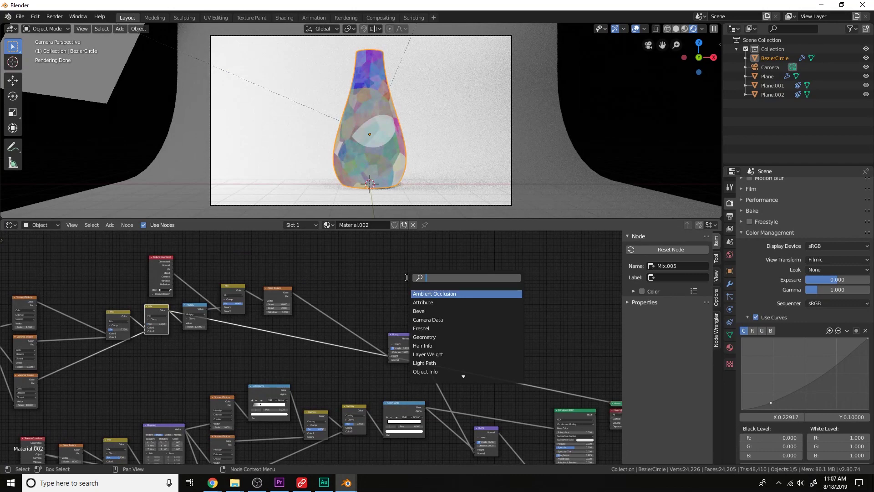
{"action": "key", "text": "Down"}
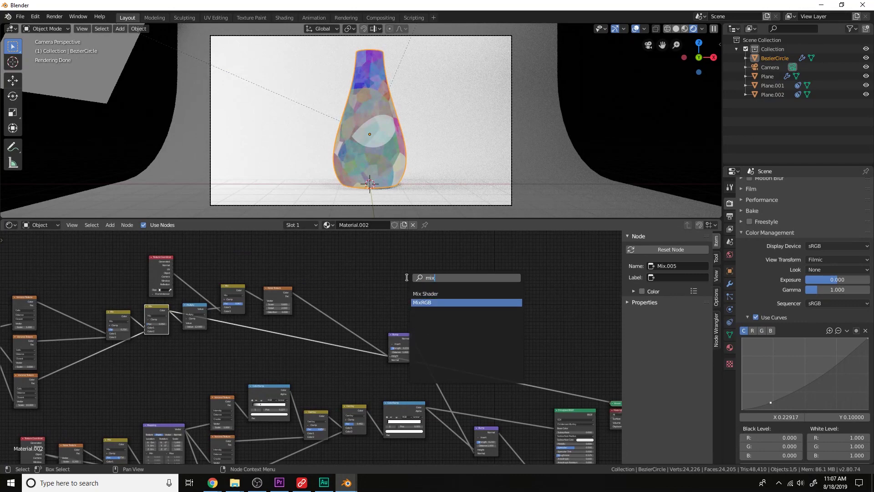
{"action": "key", "text": "Return"}
{"action": "left_click", "coordinate": [462, 297]}
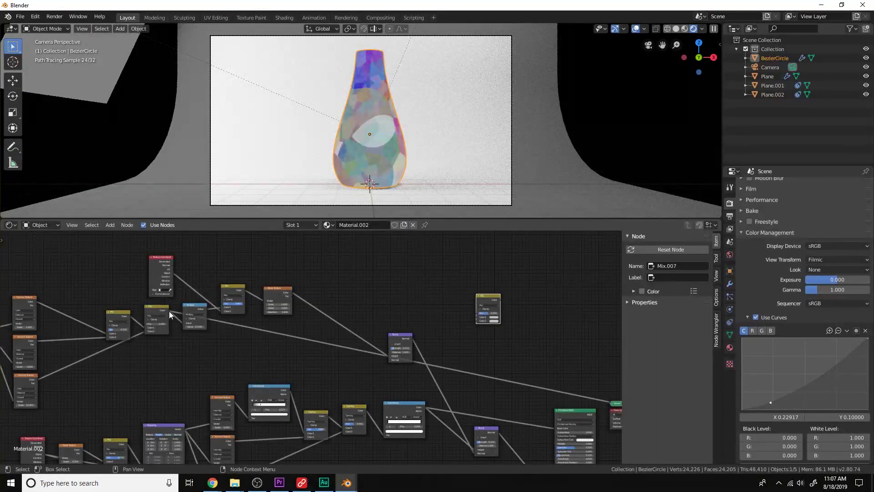
{"action": "left_click_drag", "start_coordinate": [169, 312], "coordinate": [480, 316]}
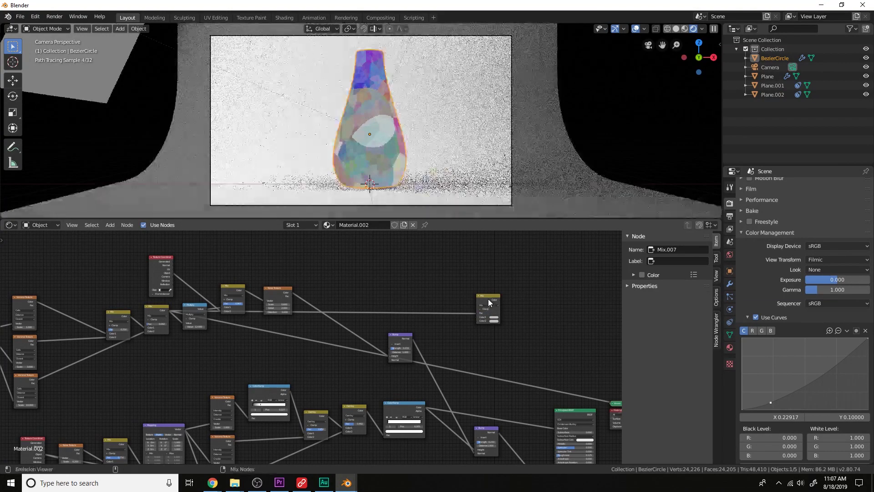
Preview the new Mix node, setting its Color1 to white and its Color2 to a light grey with value 0.911
{"action": "scroll", "coordinate": [432, 297], "scroll_direction": "up", "scroll_amount": 3}
{"action": "left_click", "coordinate": [425, 294]}
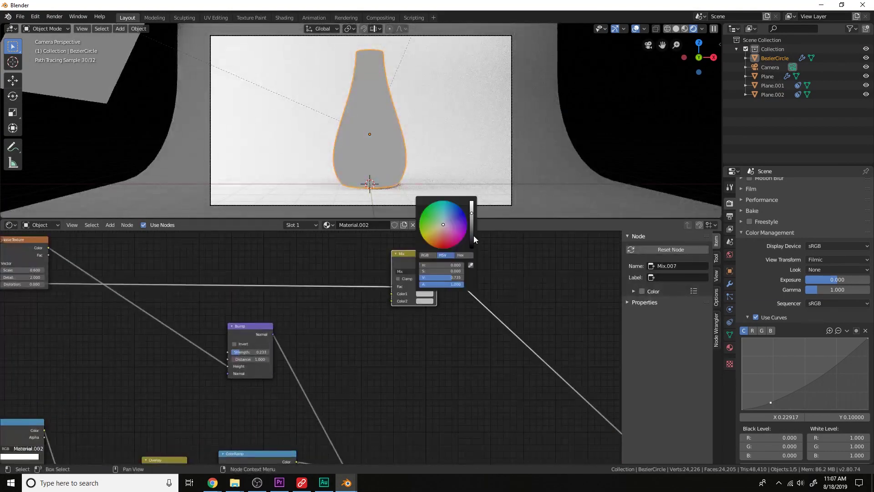
{"action": "left_click", "coordinate": [430, 301]}
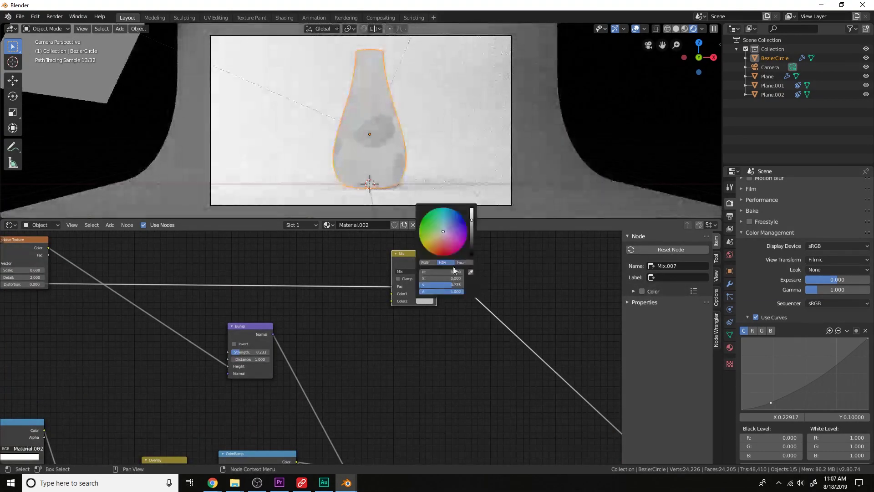
{"action": "left_click", "coordinate": [472, 220]}
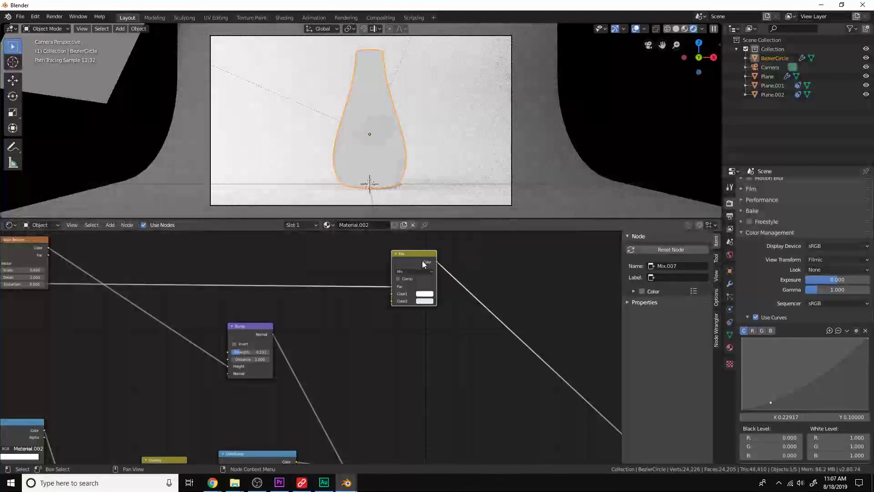
Move the new Mix lower, connect its Color output to the Principled BSDF's Base Color, and show the shader on the vase
{"action": "left_click_drag", "start_coordinate": [419, 257], "coordinate": [429, 359]}
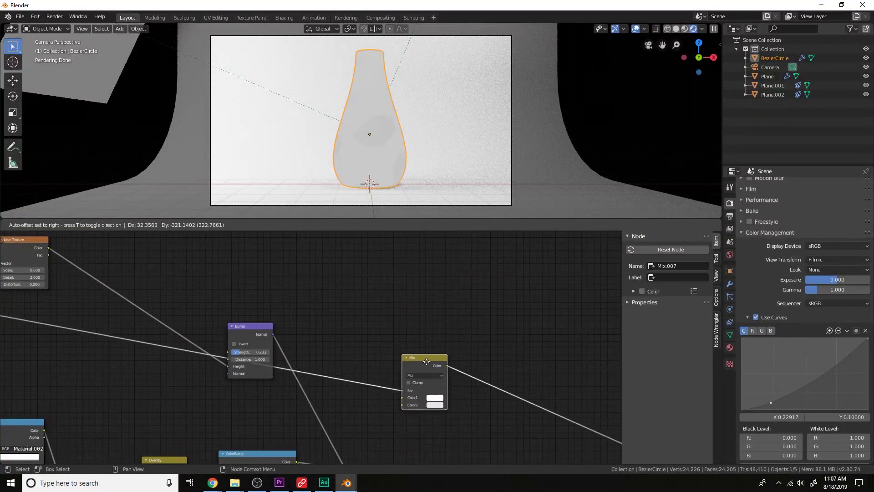
{"action": "scroll", "coordinate": [451, 380], "scroll_direction": "down", "scroll_amount": 3}
{"action": "middle_click_drag", "start_coordinate": [458, 387], "coordinate": [404, 308]}
{"action": "scroll", "coordinate": [404, 307], "scroll_direction": "up", "scroll_amount": 4}
{"action": "left_click_drag", "start_coordinate": [382, 258], "coordinate": [481, 404]}
{"action": "left_click", "coordinate": [507, 375], "text": "ctrl+shift"}
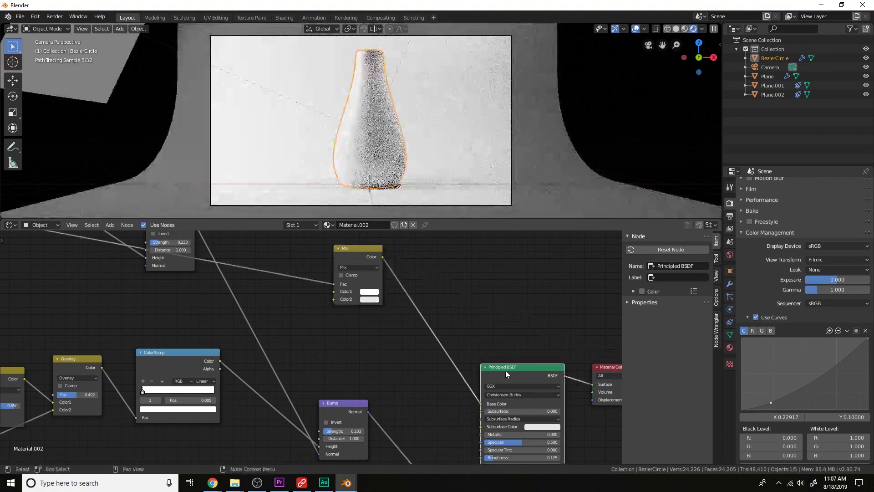
Lighten Color2 of the Mix feeding the Base Color to an HSV value of 0.952
{"action": "scroll", "coordinate": [437, 296], "scroll_direction": "up", "scroll_amount": 2}
{"action": "left_click", "coordinate": [416, 331]}
{"action": "left_click", "coordinate": [412, 340]}
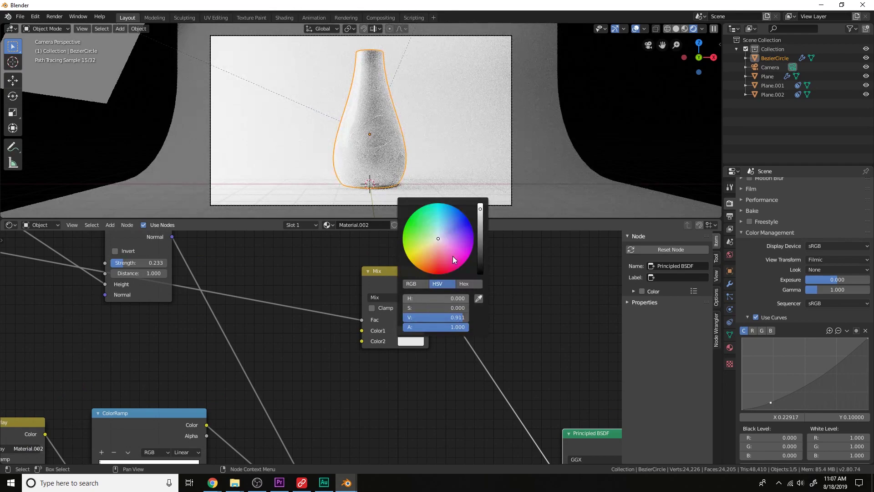
{"action": "left_click", "coordinate": [481, 208]}
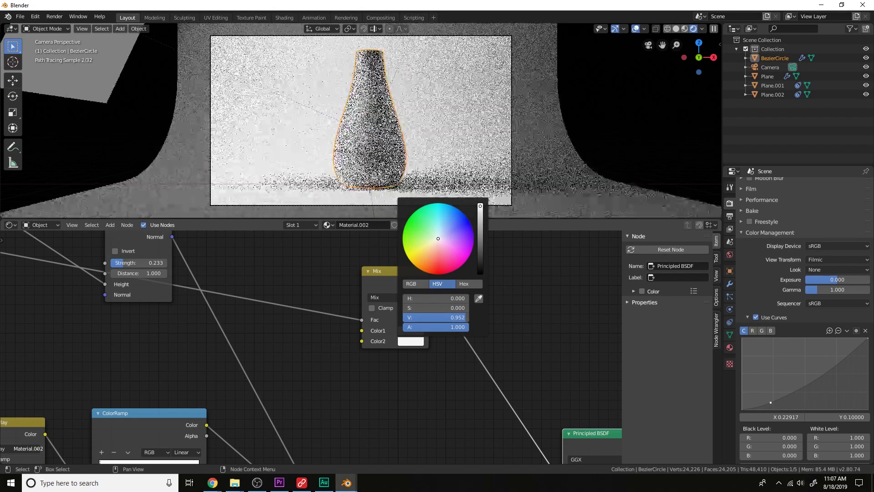
{"action": "scroll", "coordinate": [485, 354], "scroll_direction": "down", "scroll_amount": 3}
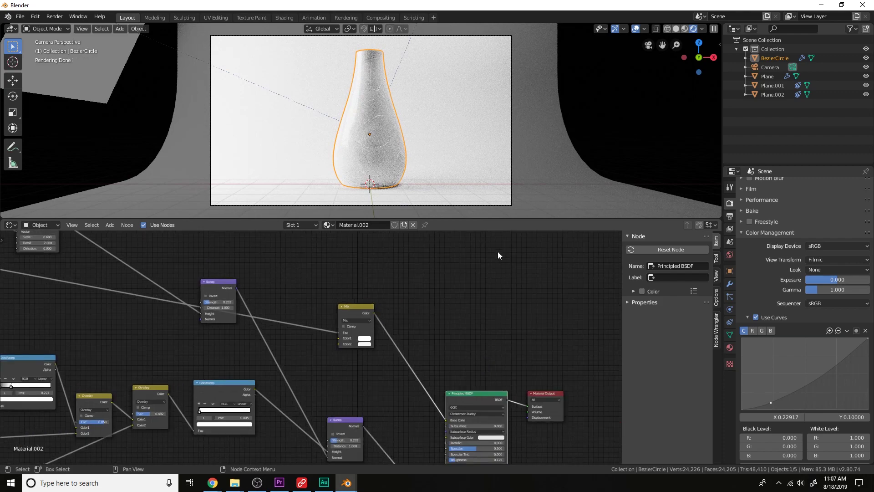